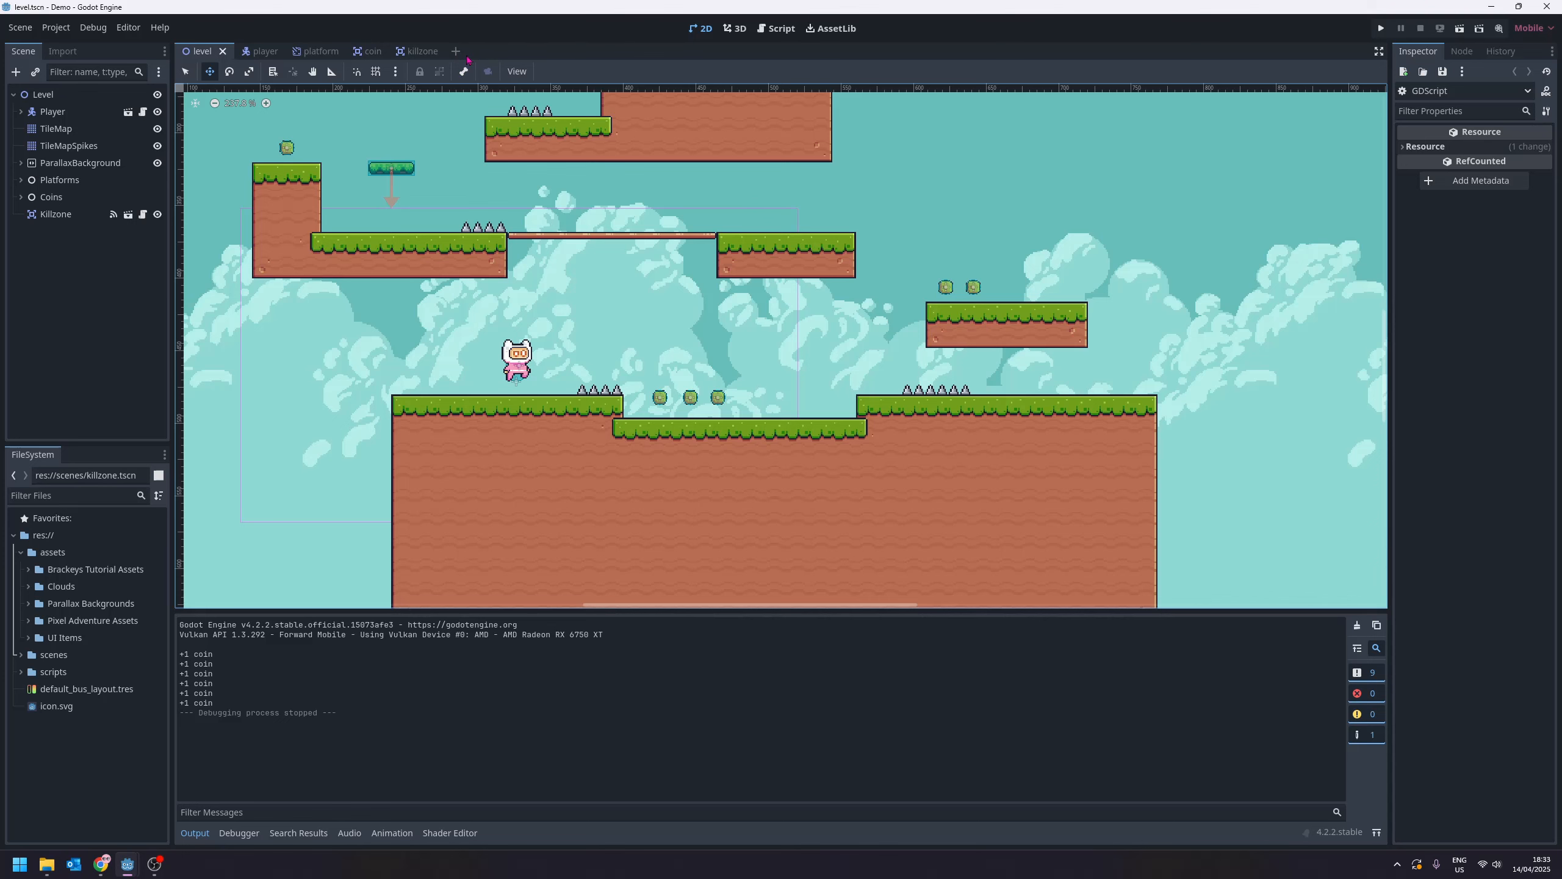
- Create a new scene with an Area2D node as its root
left_click(457, 56)
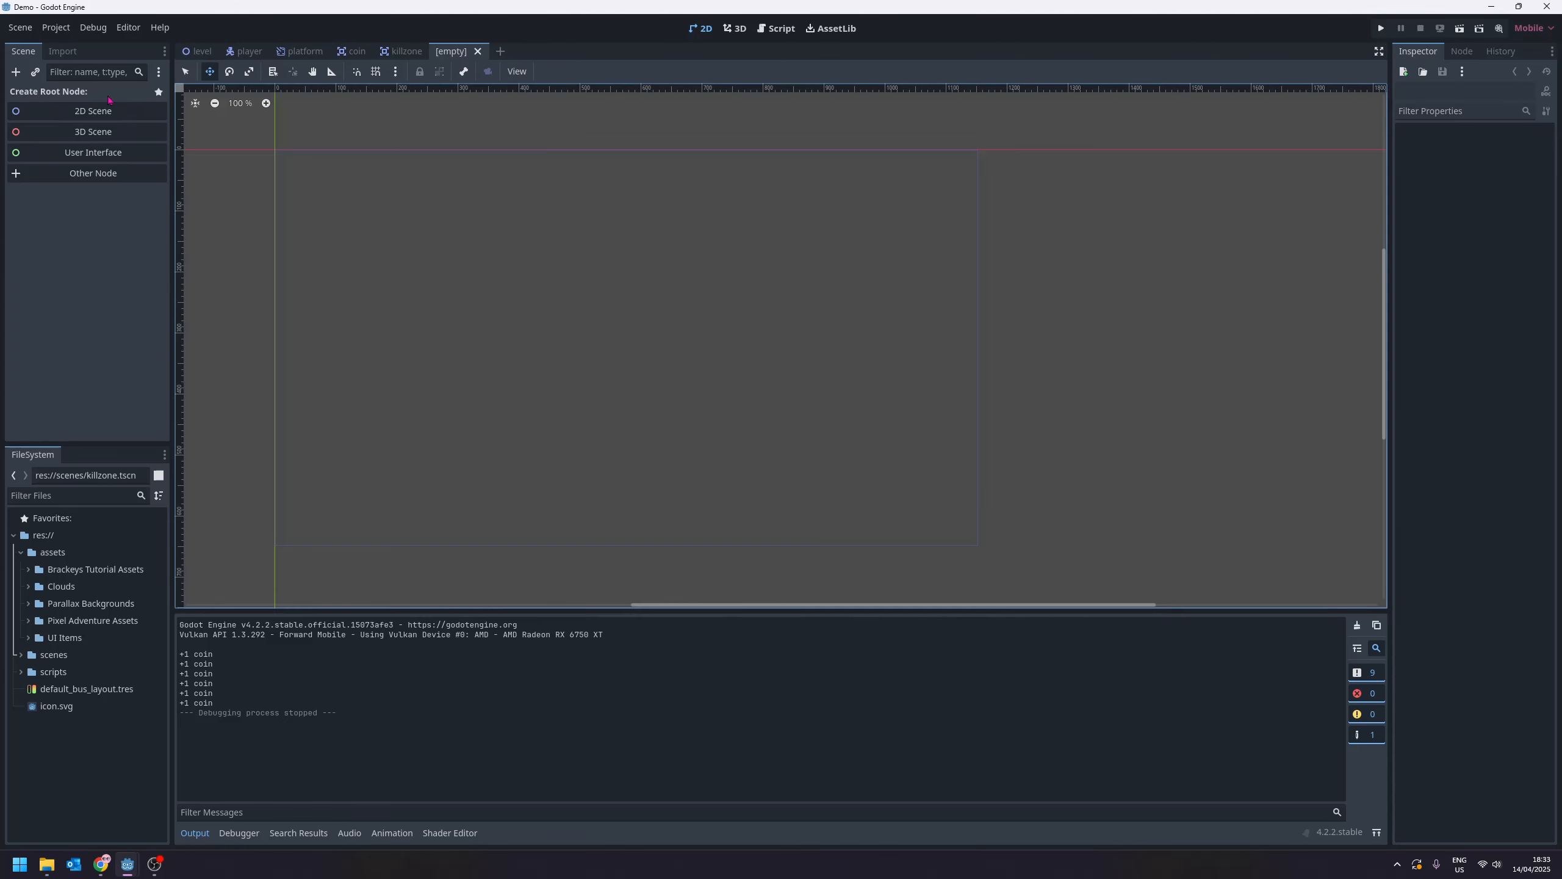
left_click(16, 72)
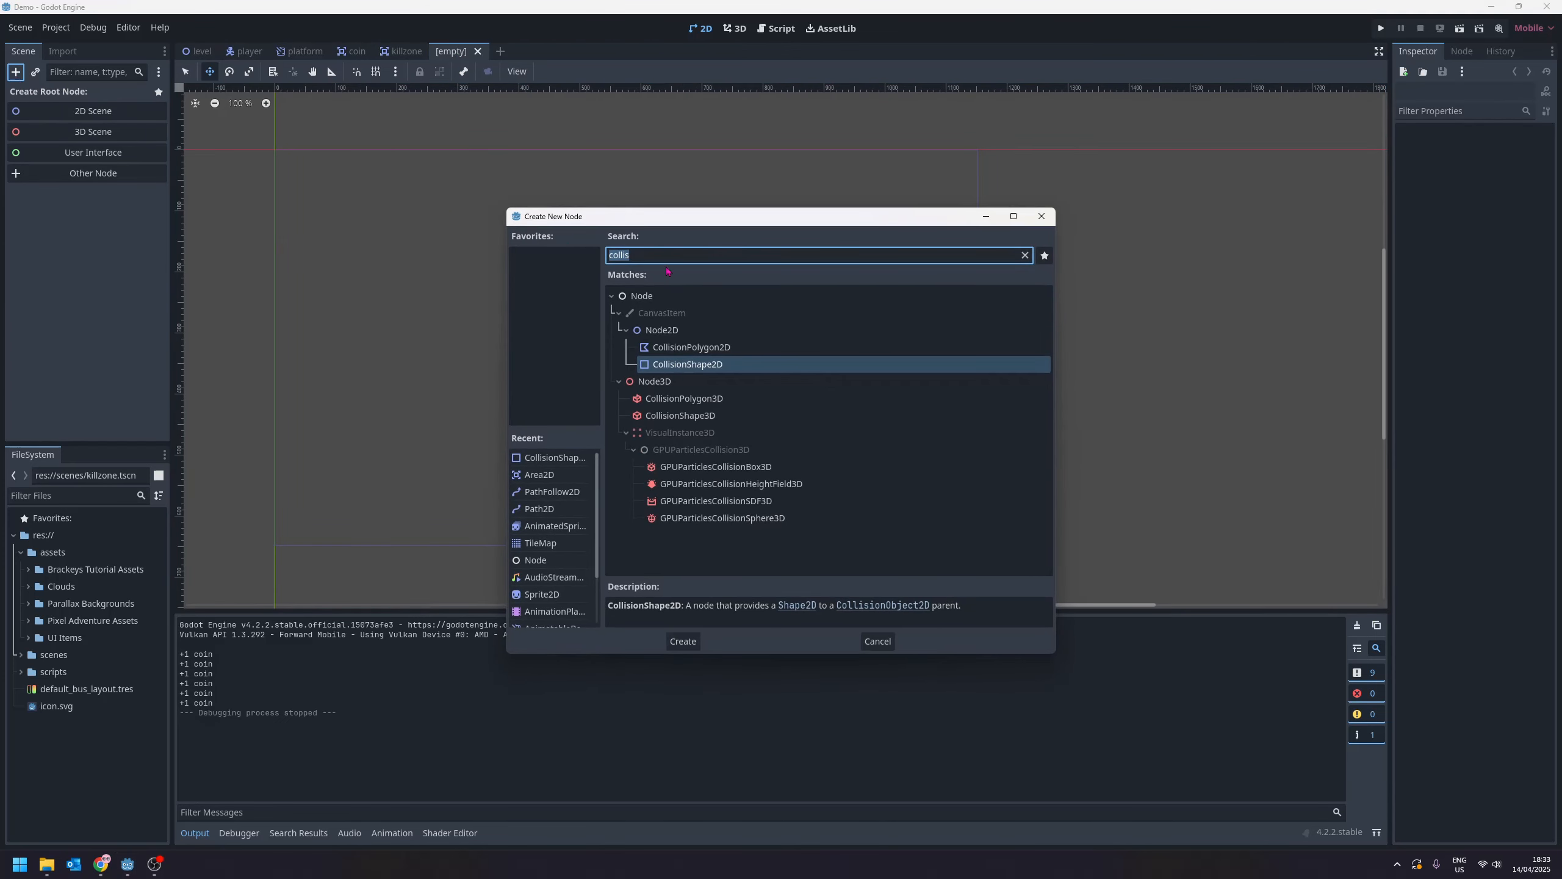
type("area")
left_click(720, 364)
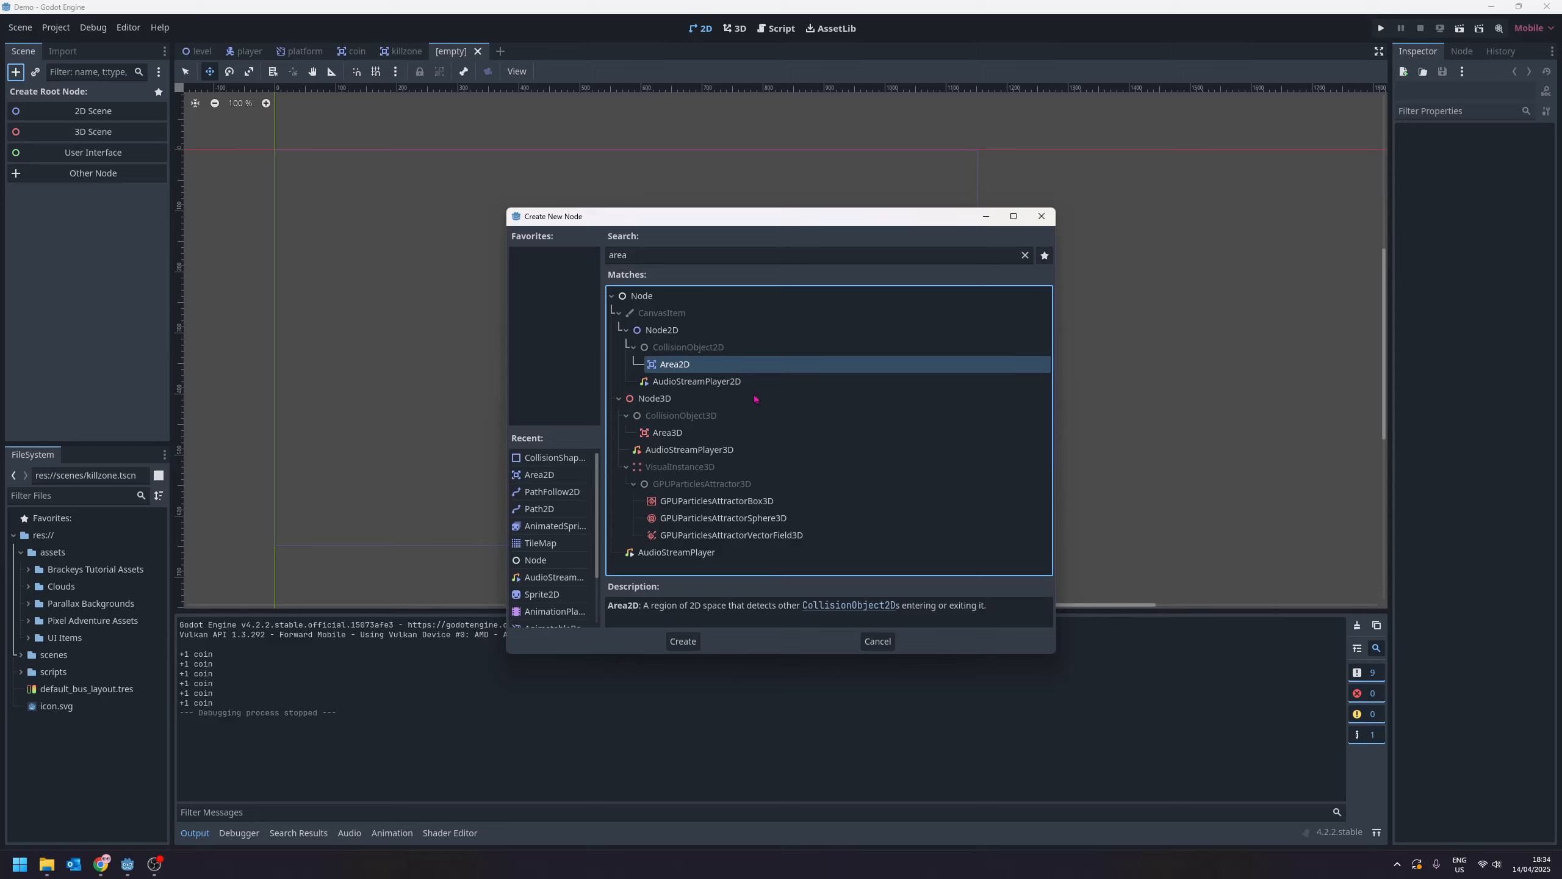
left_click(690, 642)
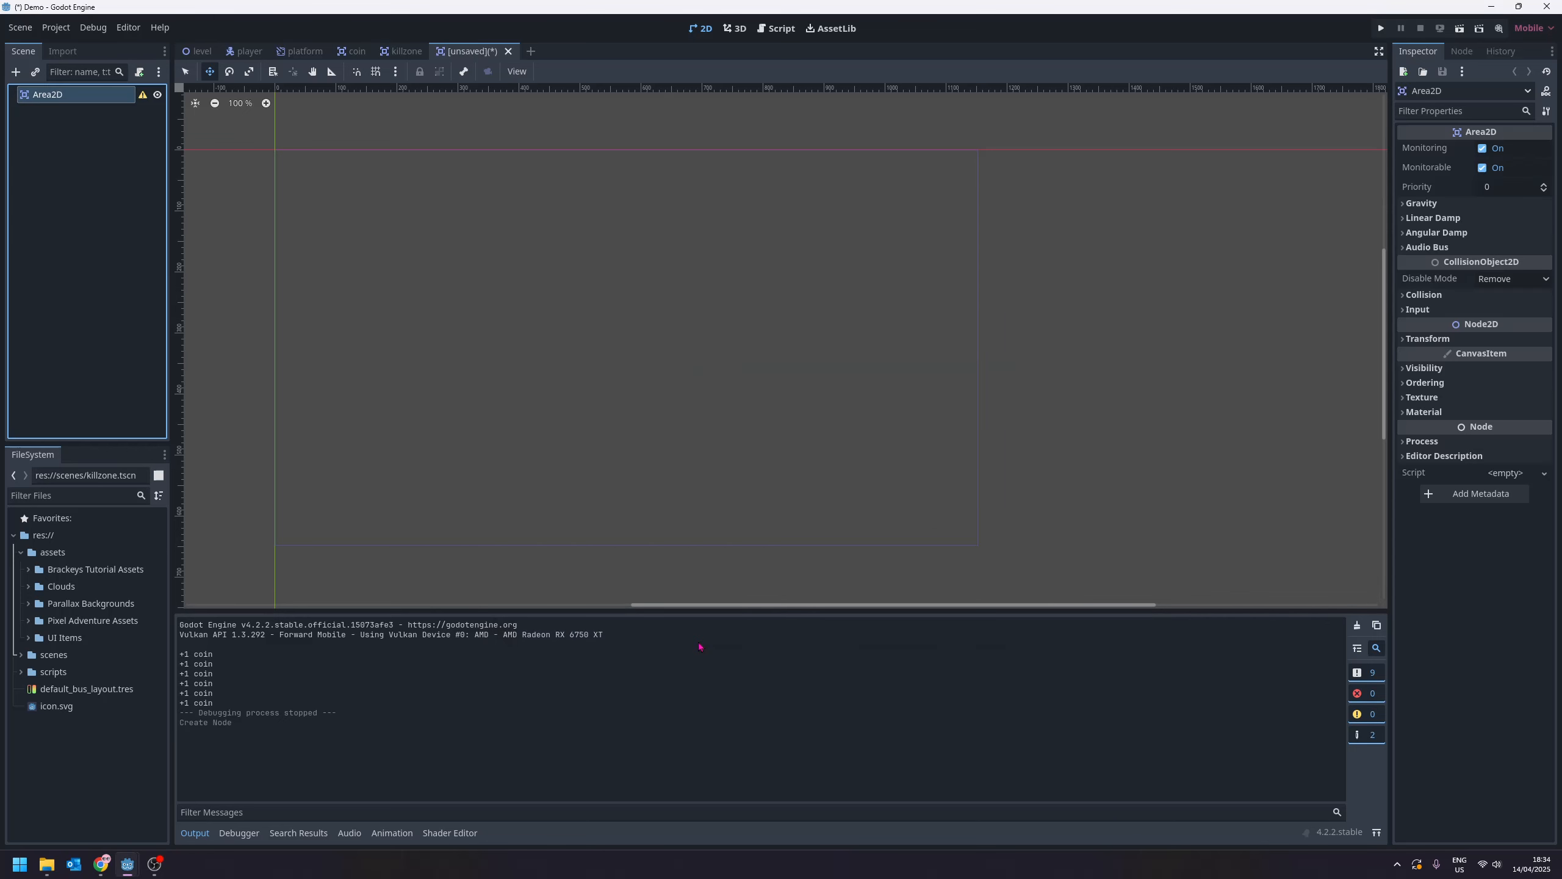
- Add an AnimatedSprite2D node as a child of the Area2D root
right_click(72, 99)
left_click(184, 106)
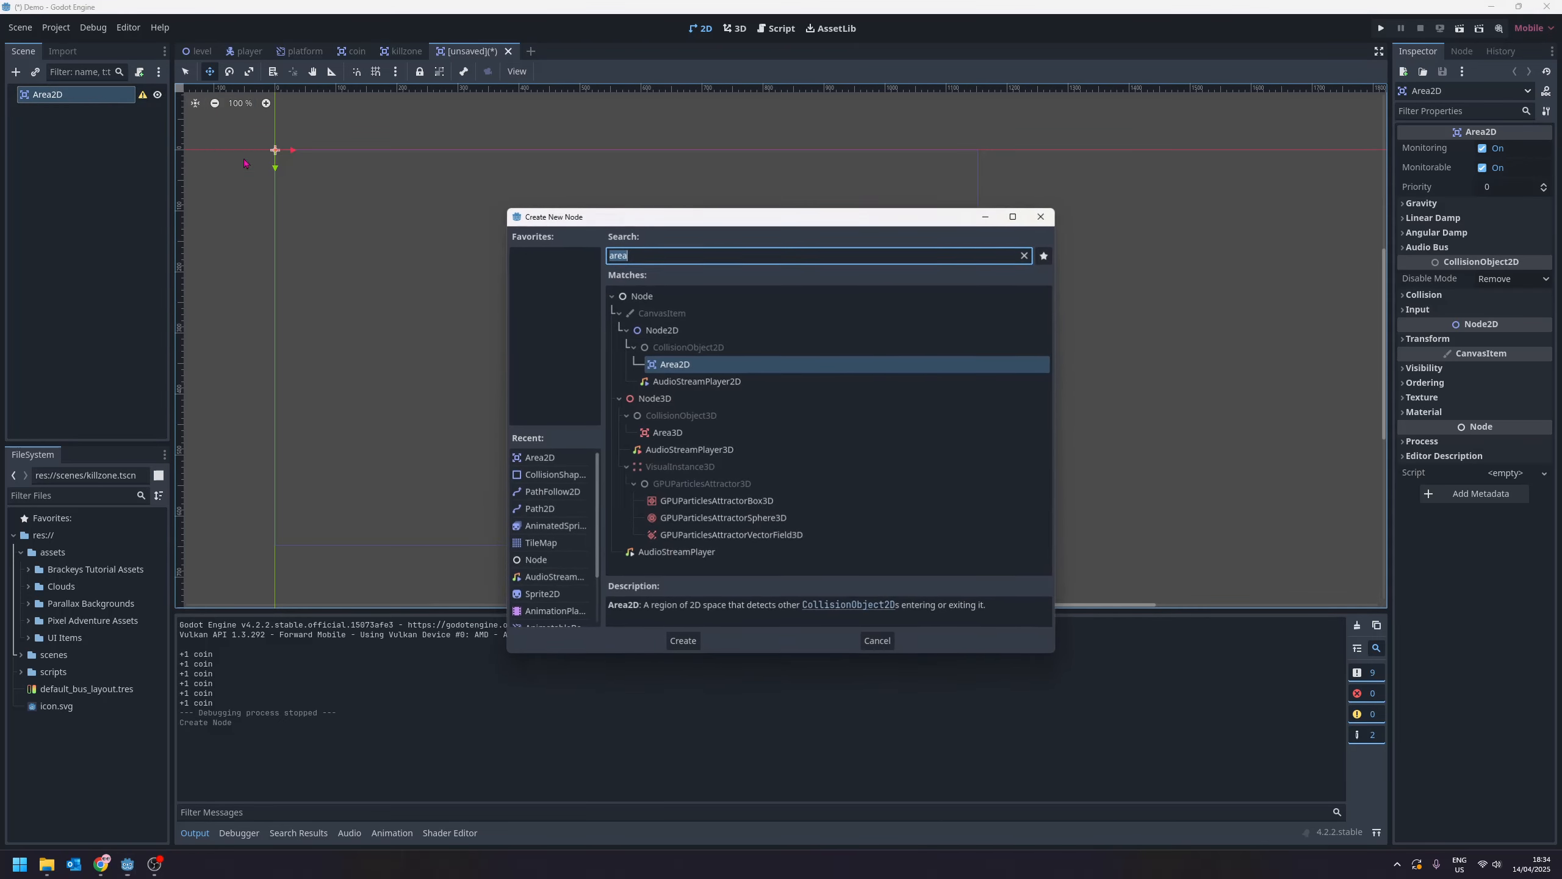
type("anim")
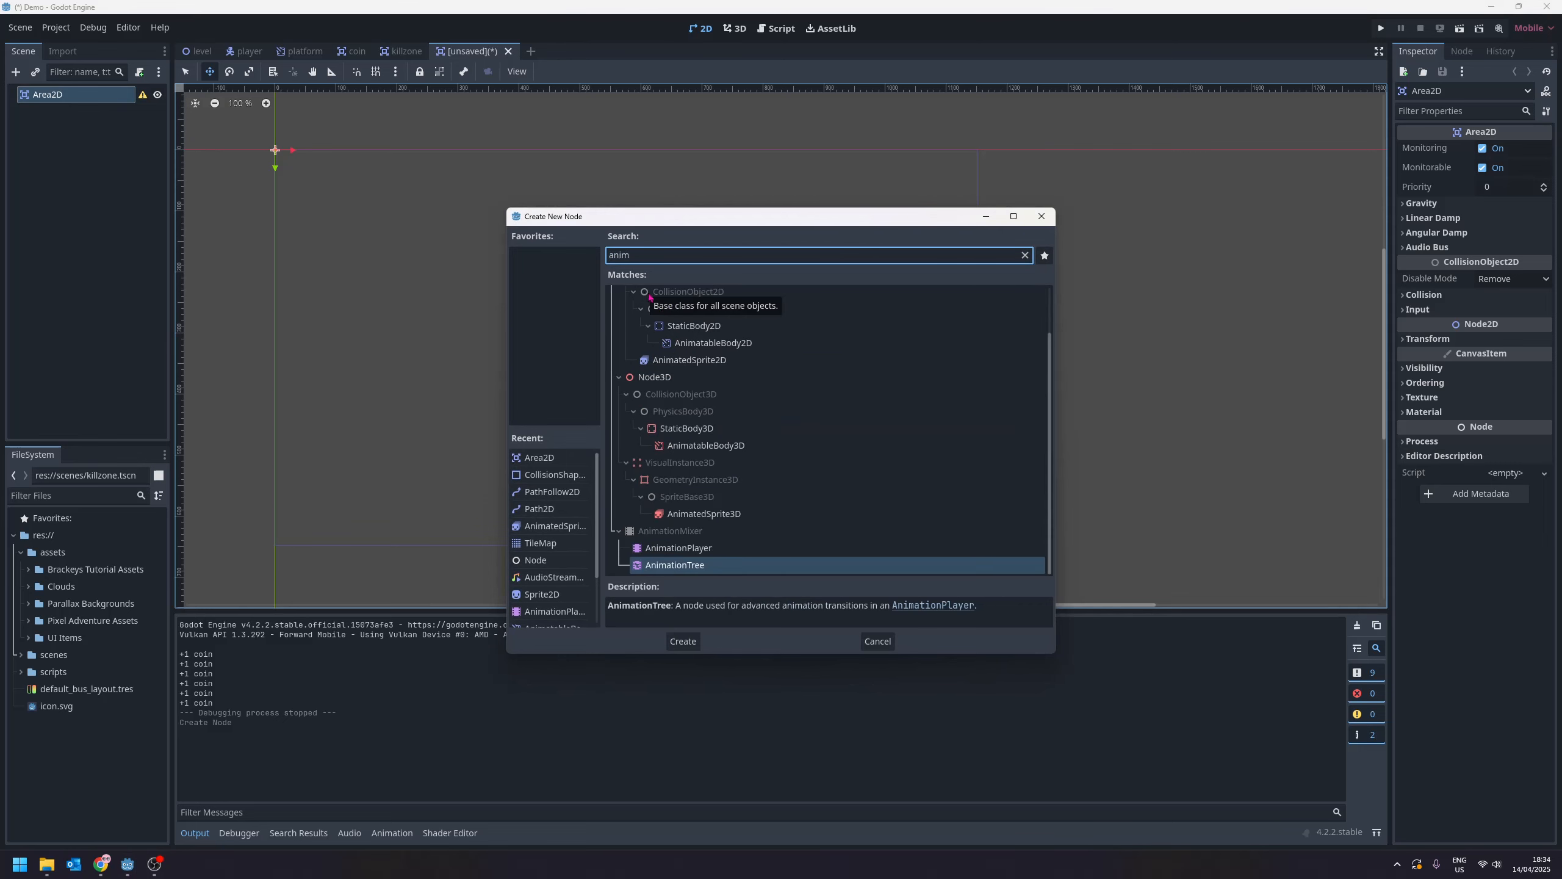
left_click(689, 359)
left_click(683, 641)
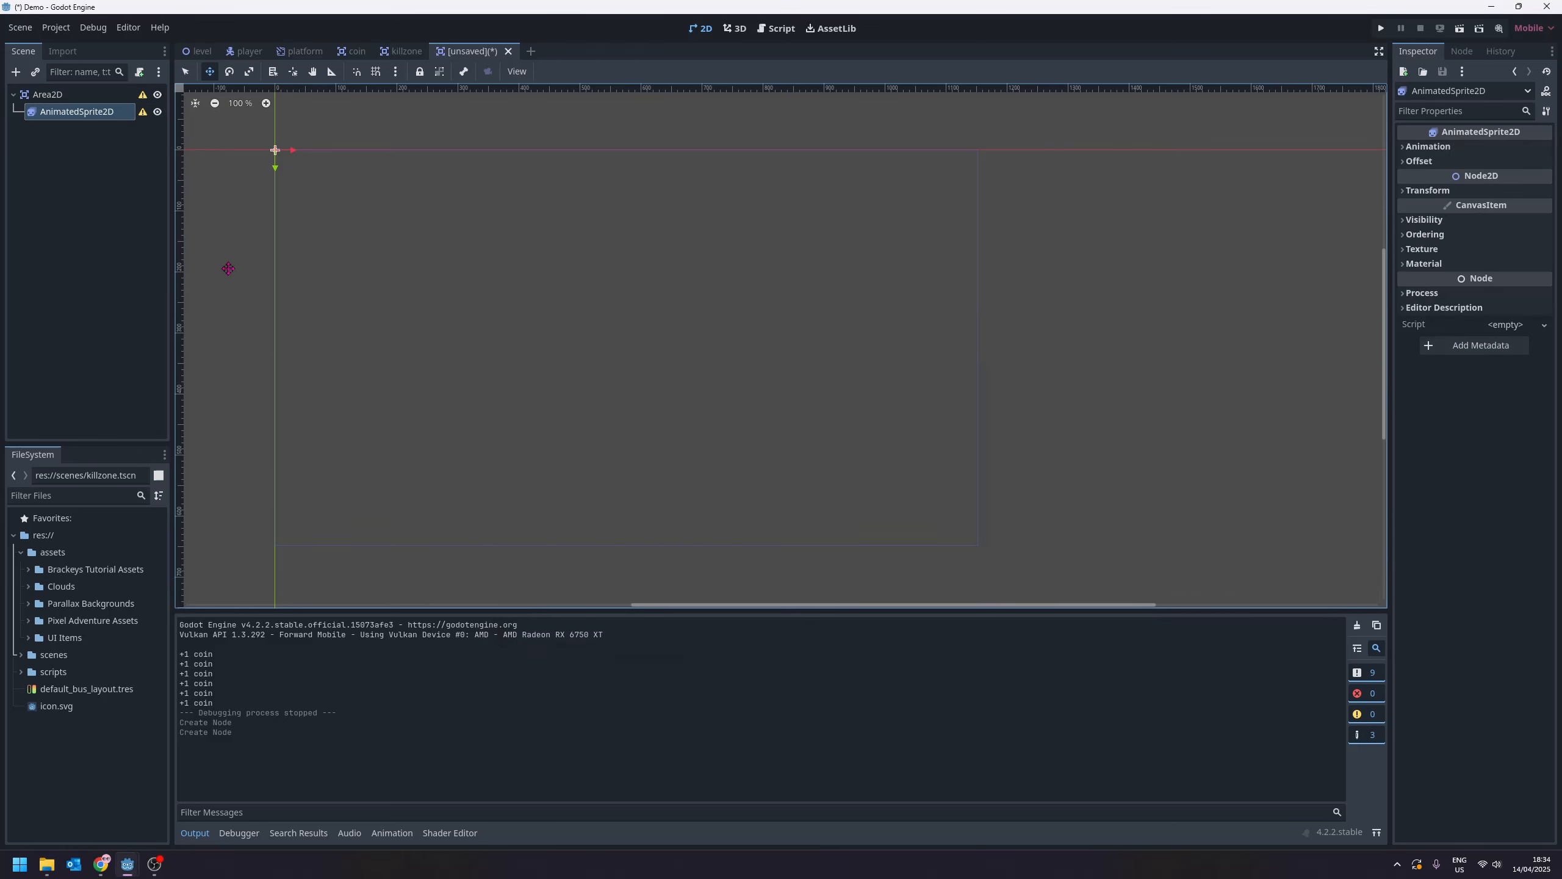
- Add a CollisionShape2D node as a child of the Area2D root
right_click(69, 97)
left_click(154, 107)
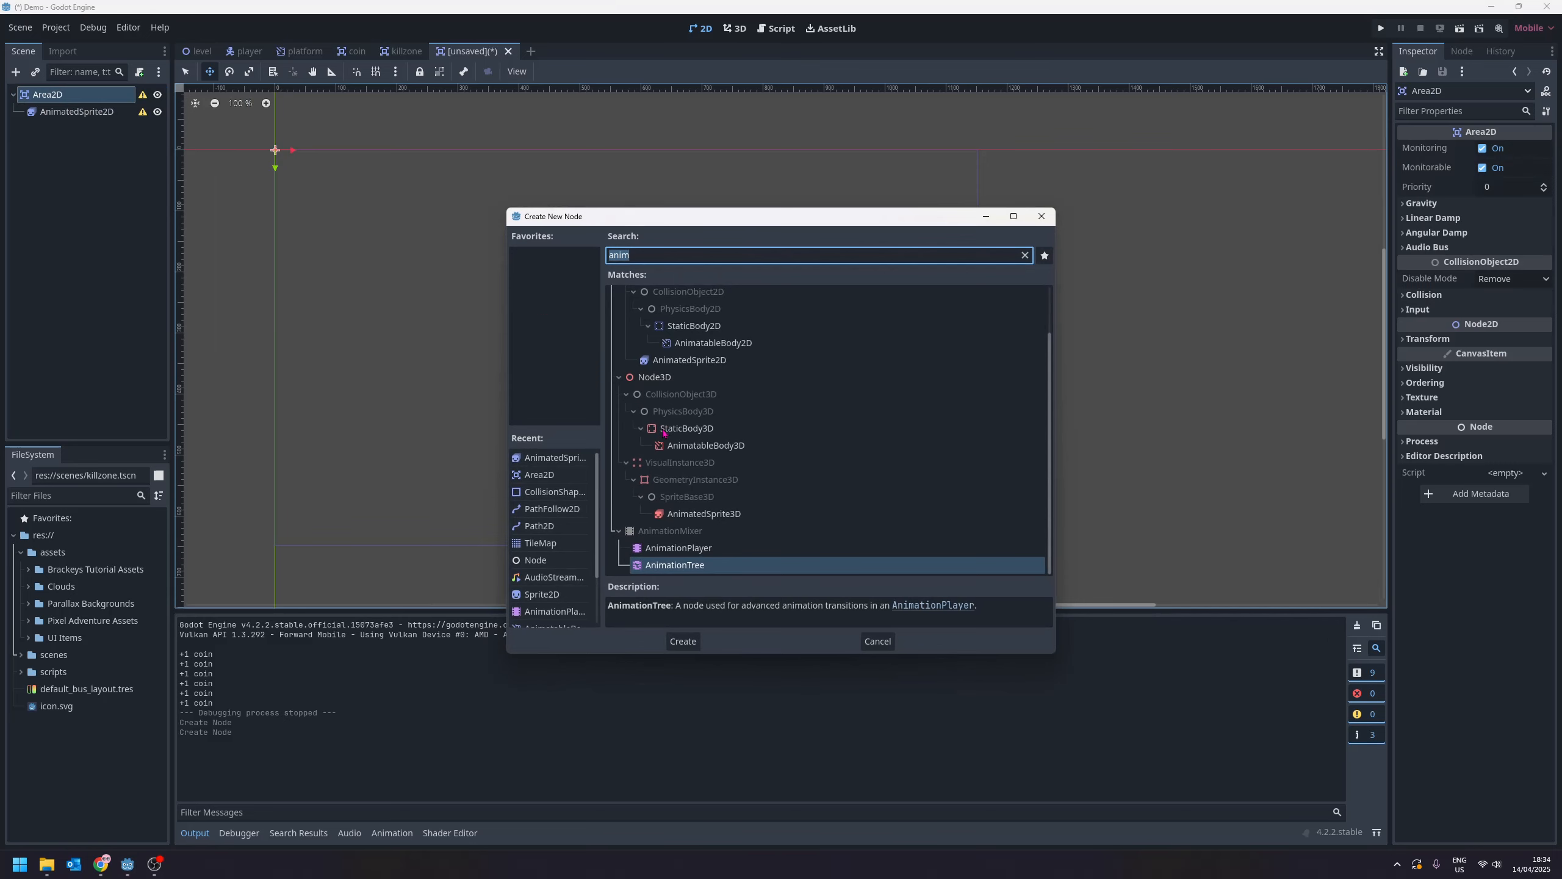
type("coll")
left_click(704, 365)
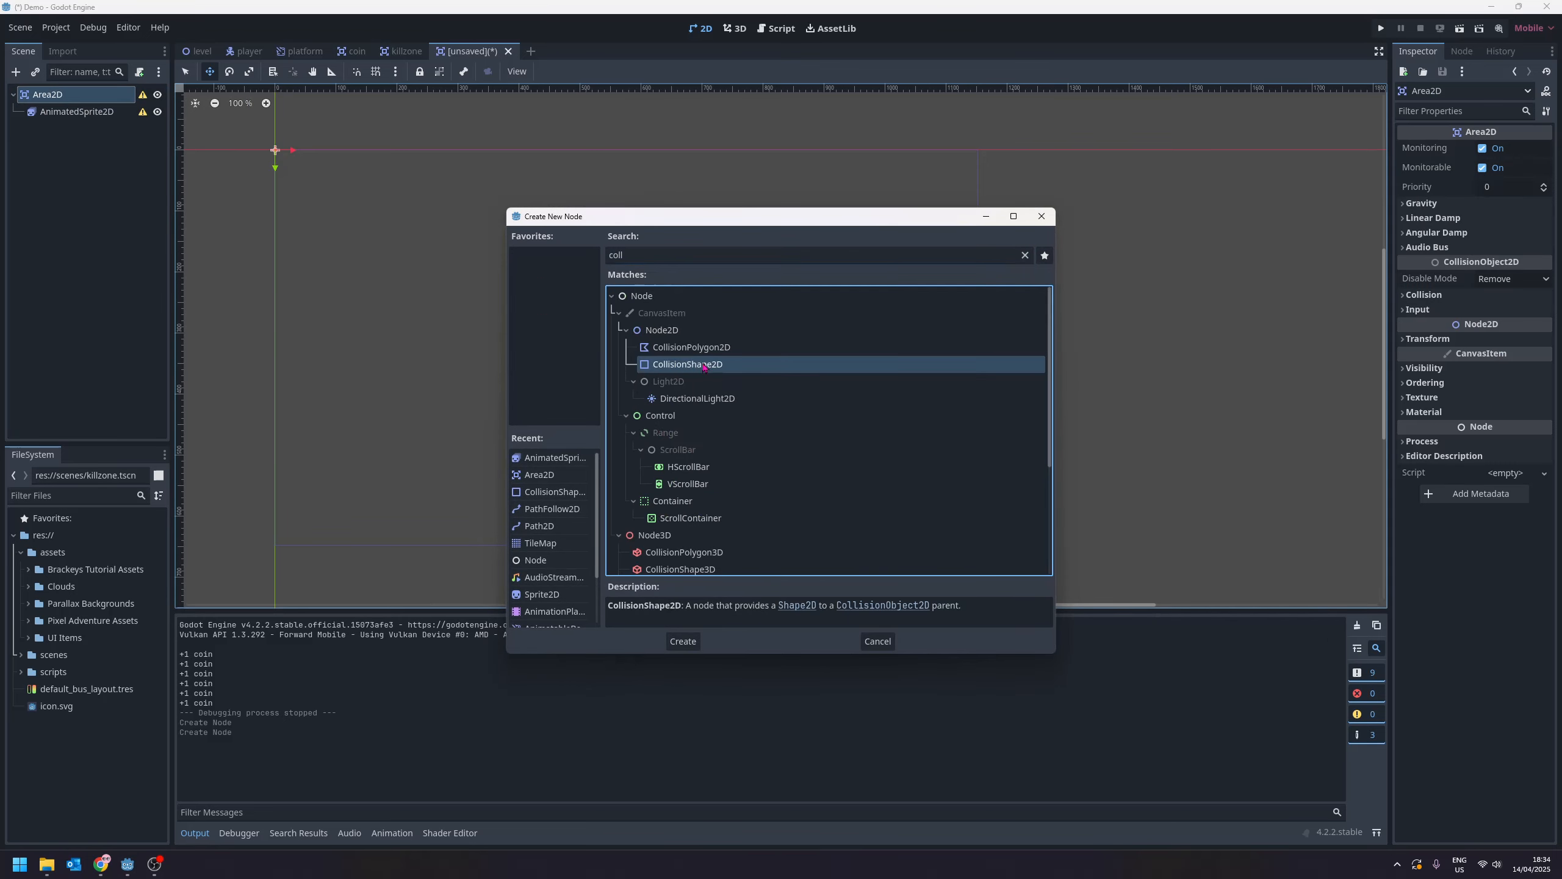
left_click(683, 641)
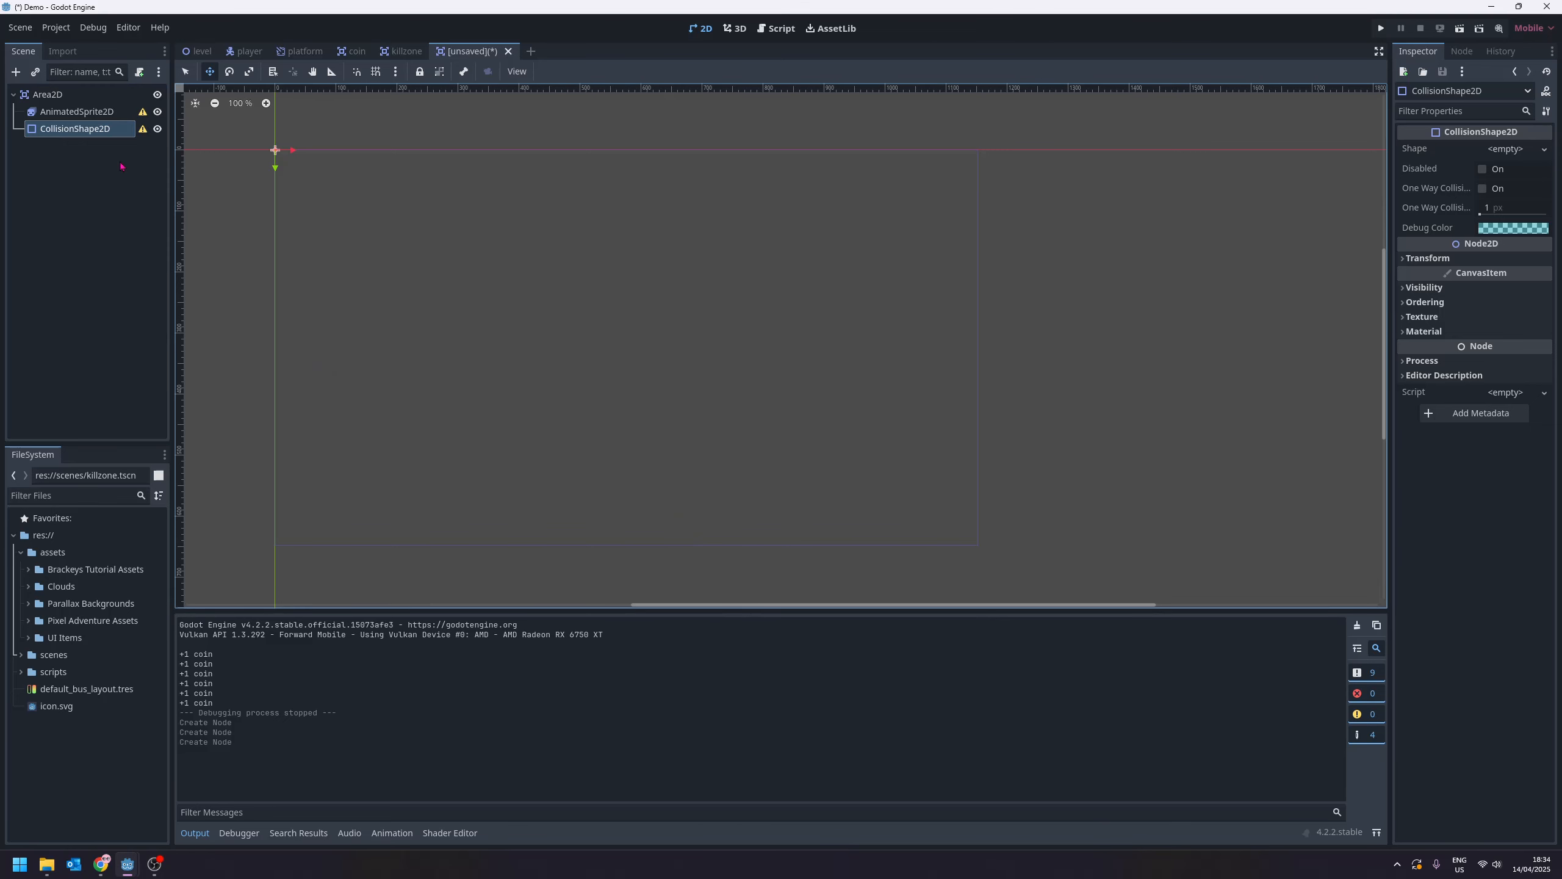
- Assign a new SpriteFrames resource to the AnimatedSprite2D and open it for editing
left_click(80, 114)
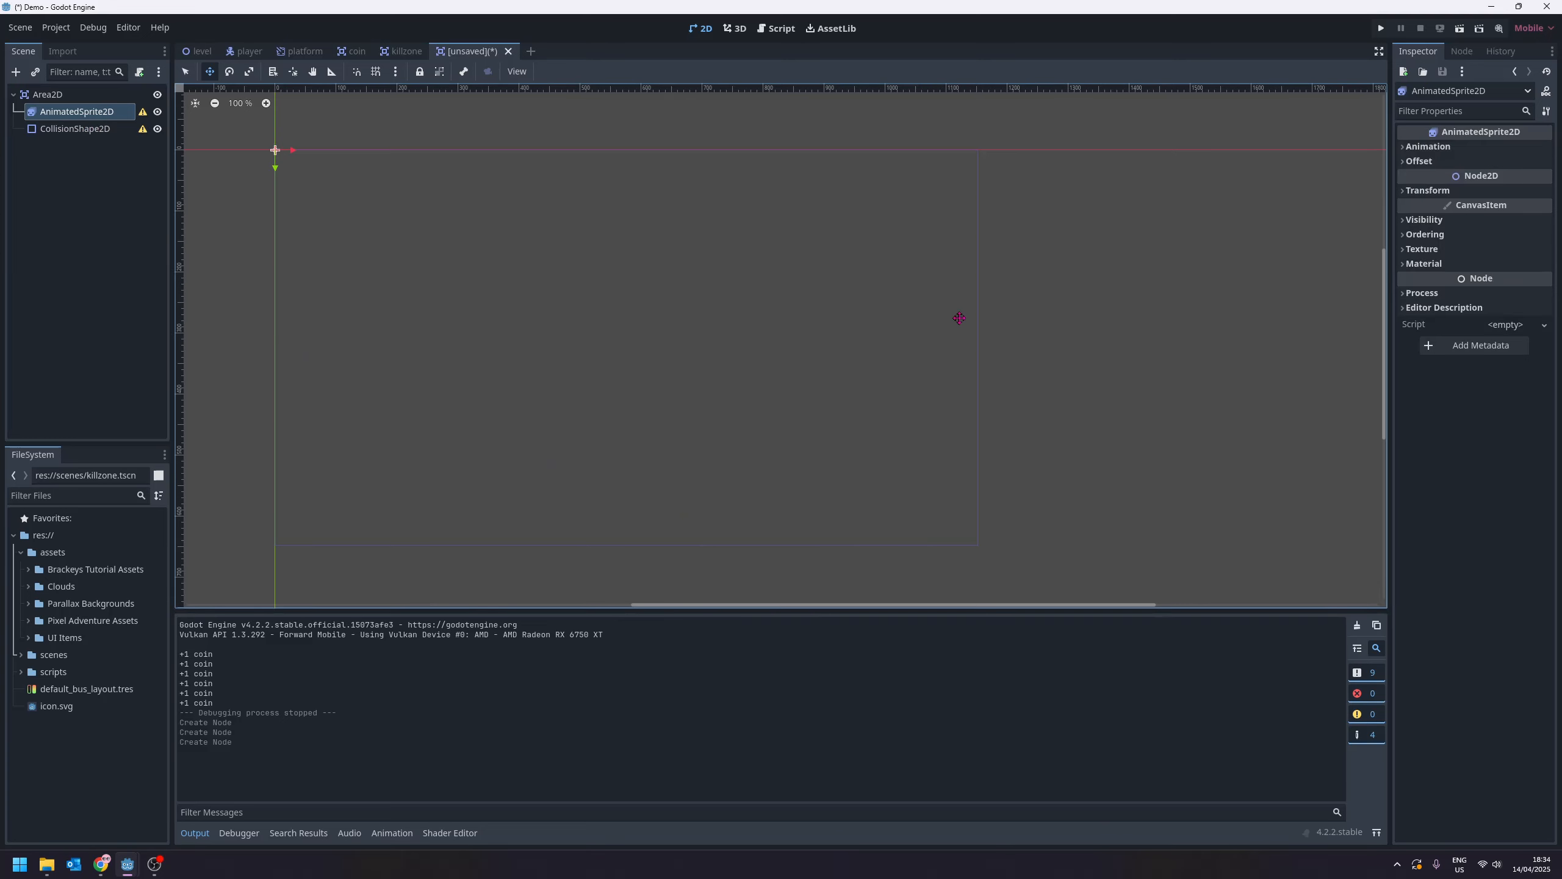
left_click(1465, 148)
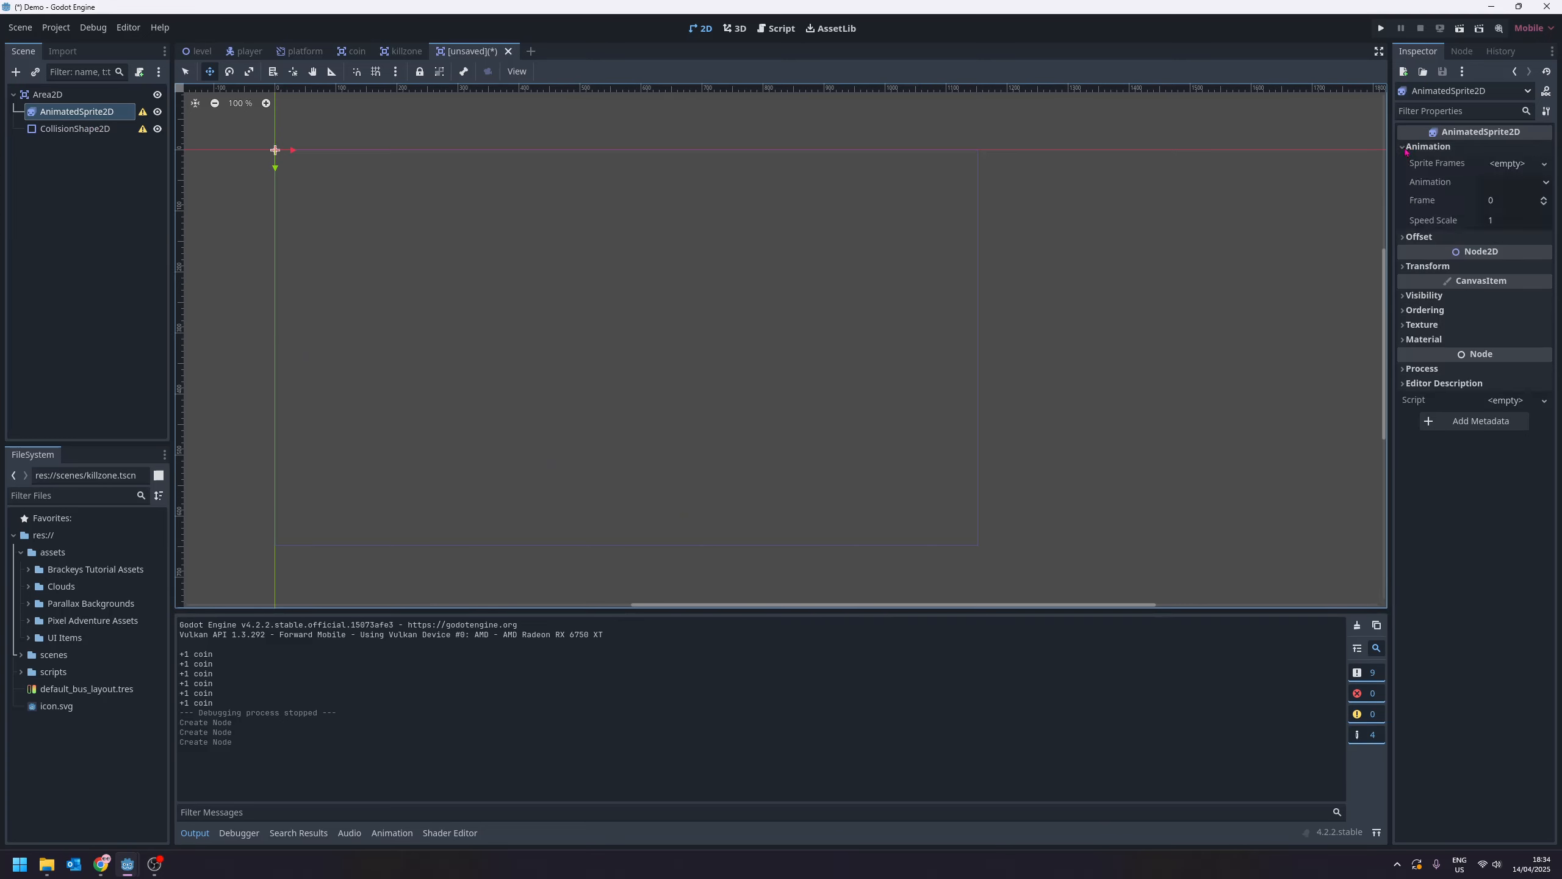
left_click(1499, 163)
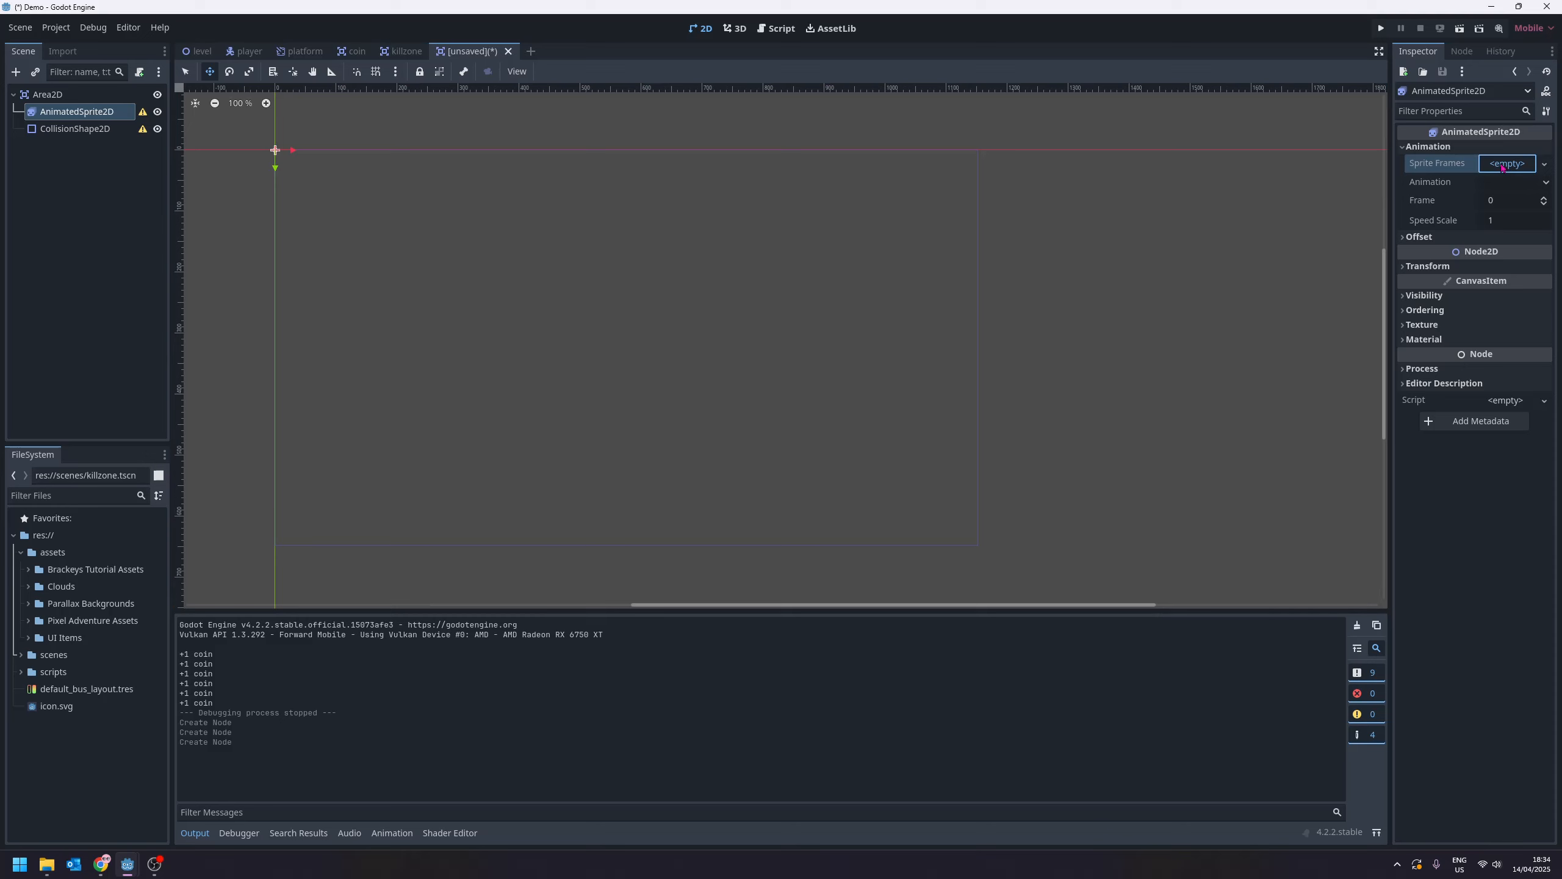
left_click(1482, 182)
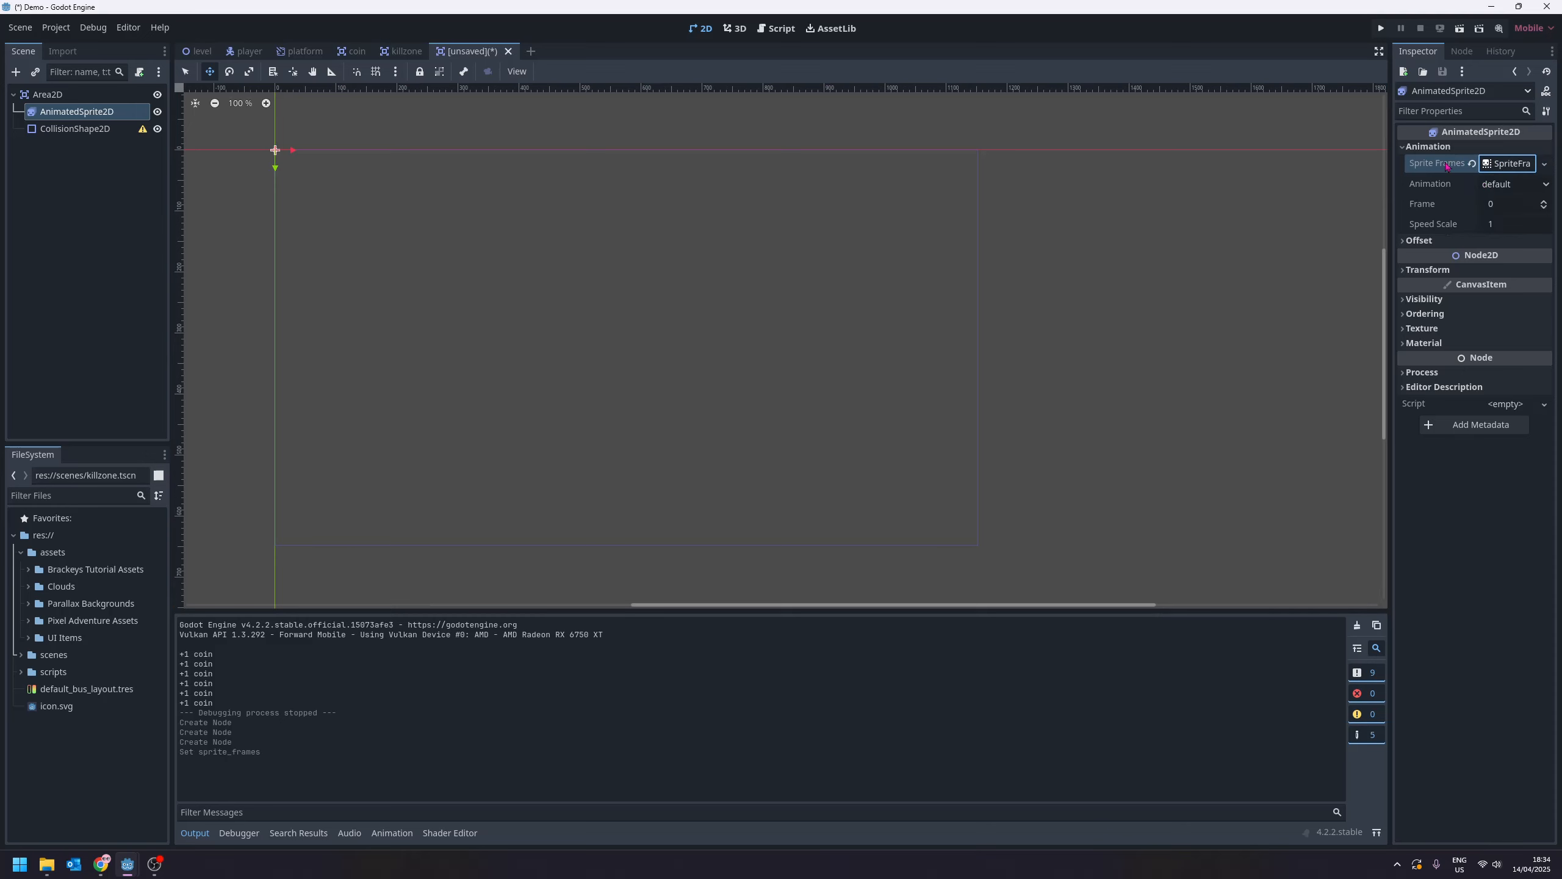
left_click(1493, 167)
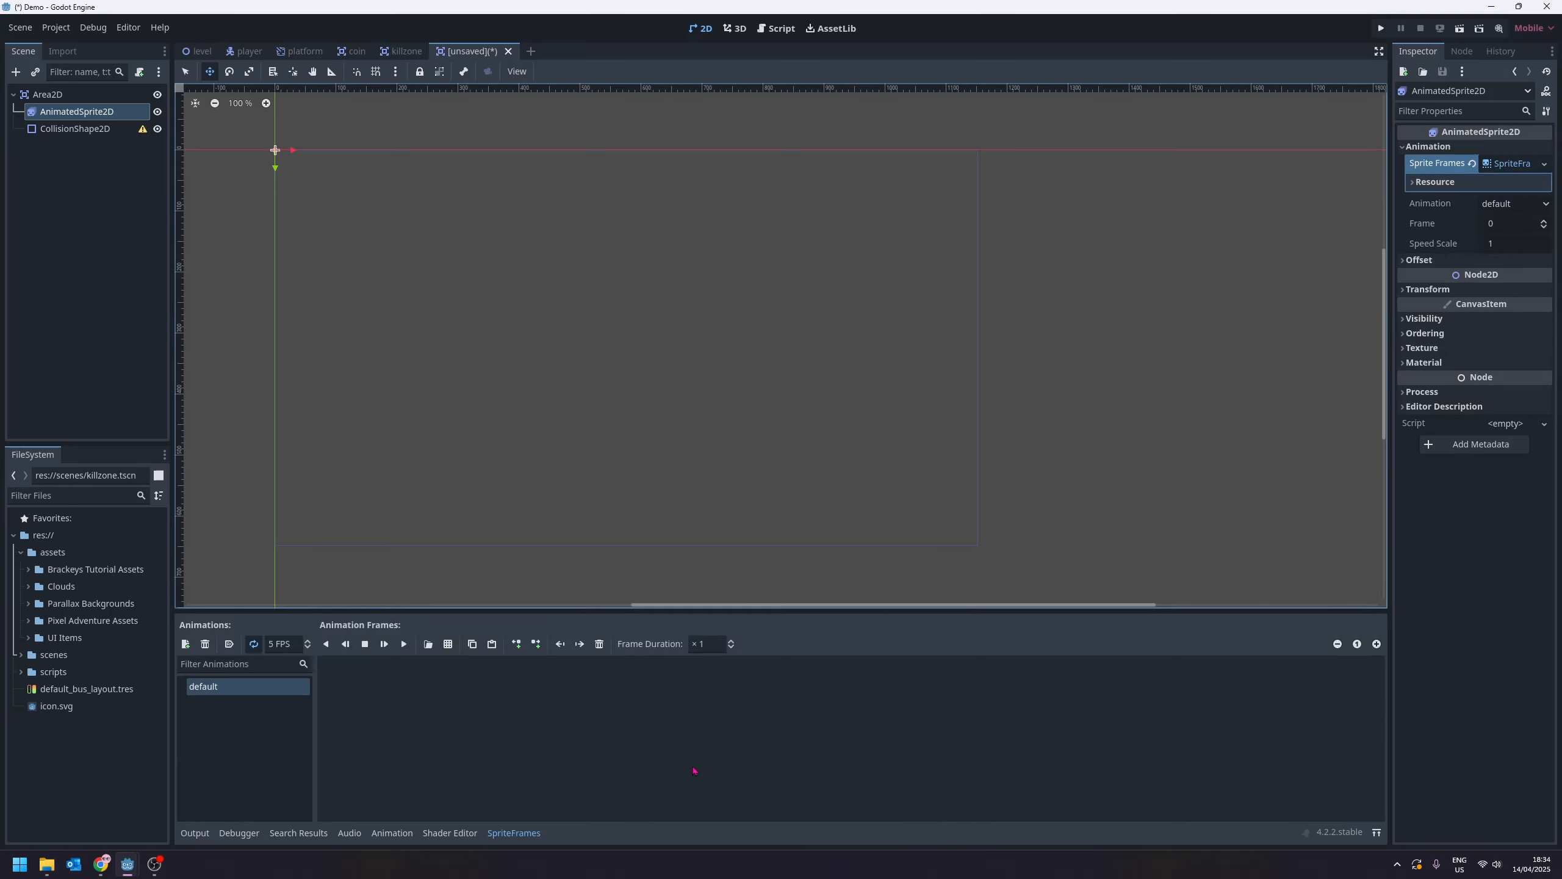
- Load slime_green.png from the Brackeys Tutorial Assets sprites folder as a sprite sheet for the default animation
left_click(448, 644)
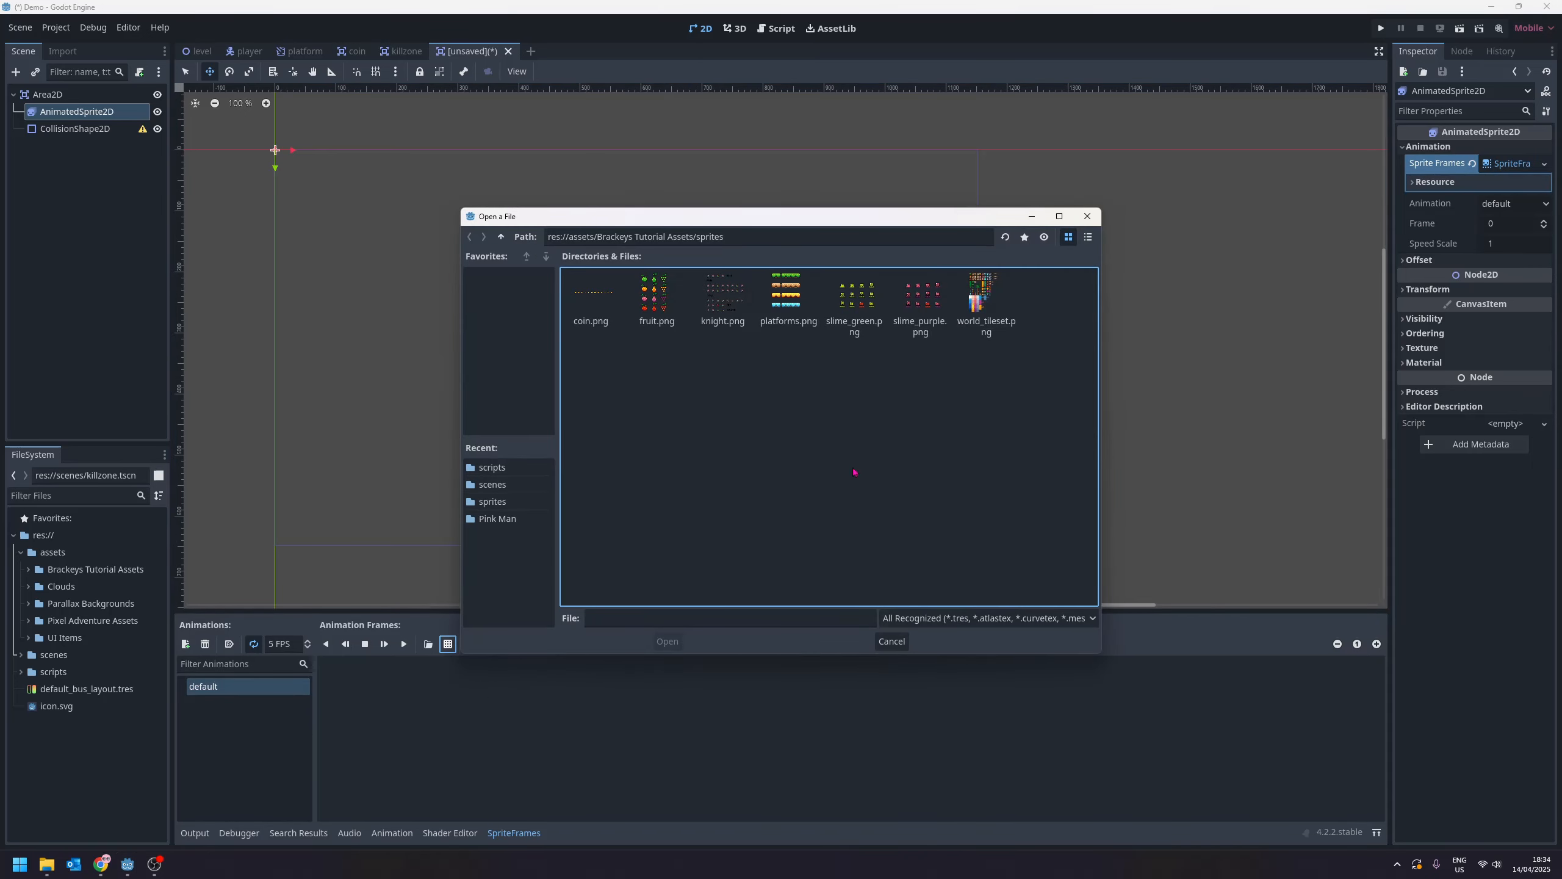
left_click(860, 311)
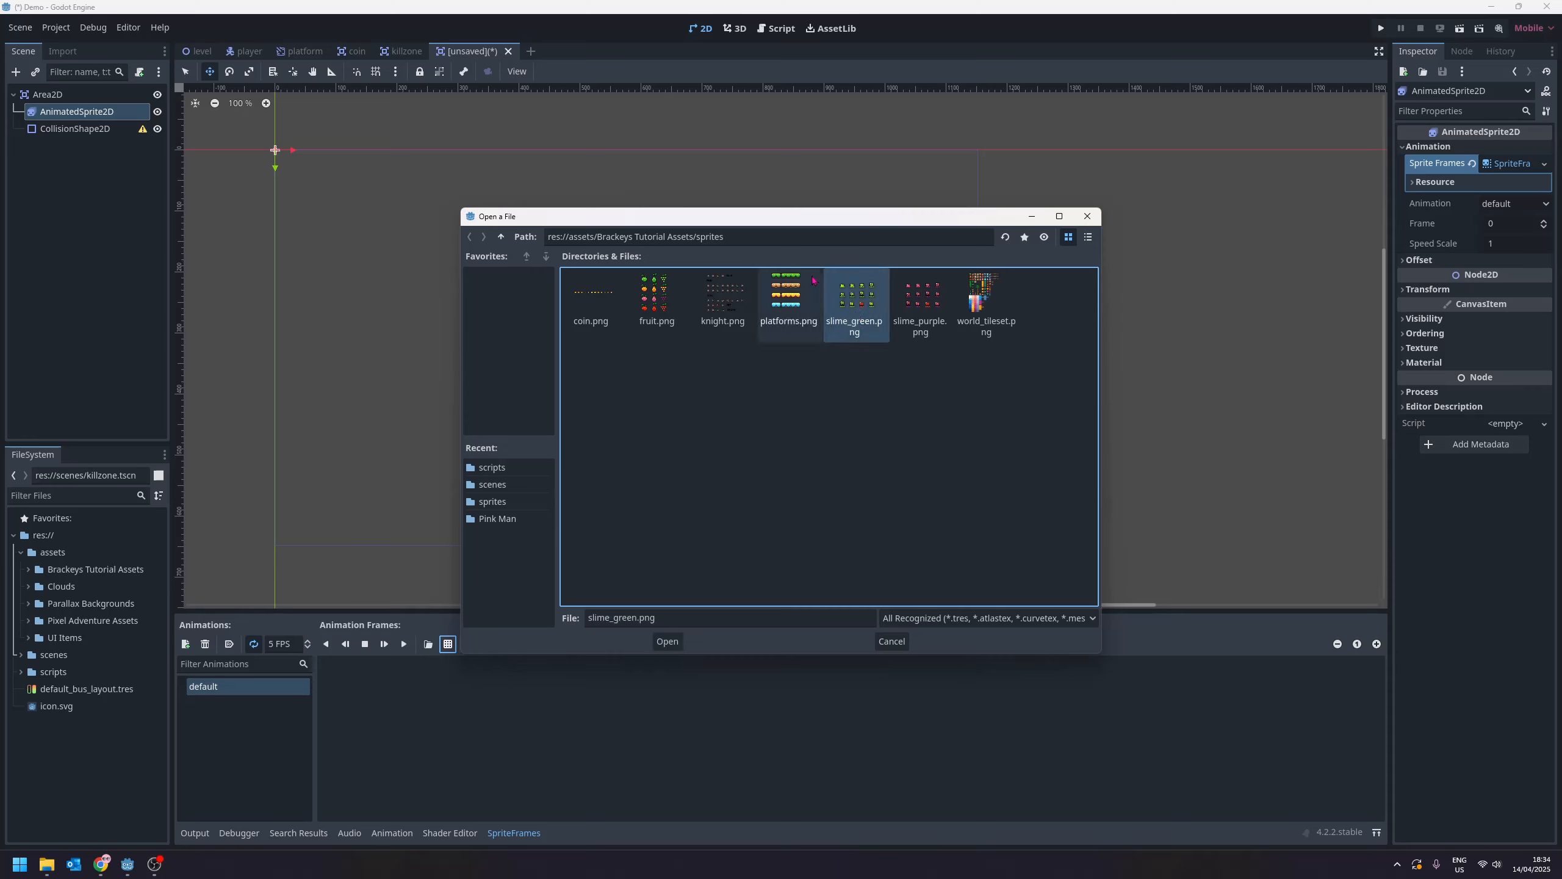
left_click(667, 641)
- Set the sprite sheet's vertical frame count to 3 so the grid fits the slime images
double_click(331, 192)
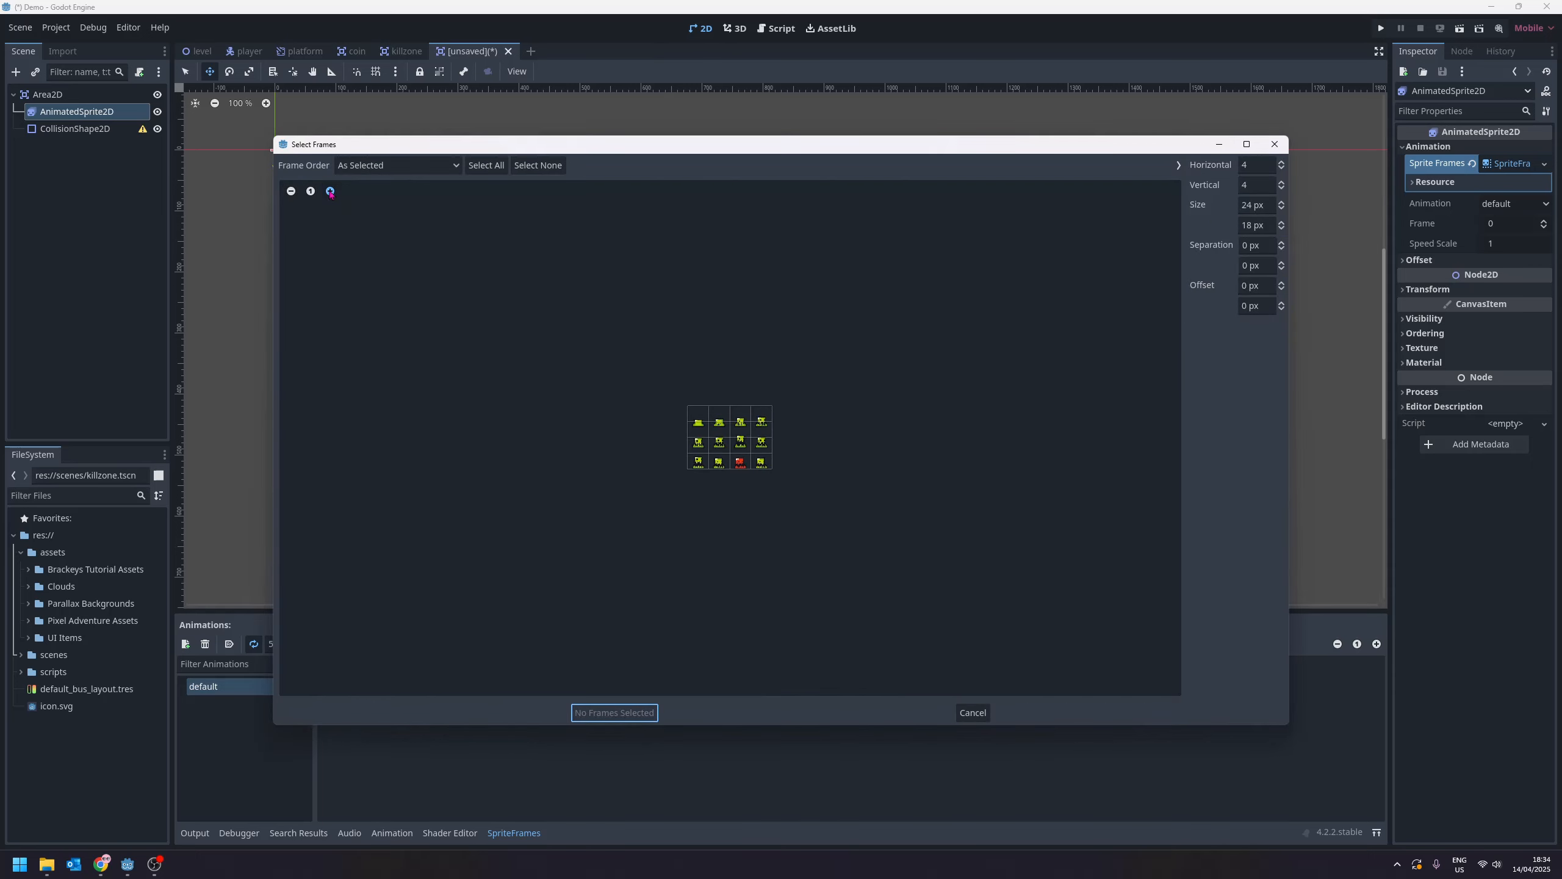
left_click(330, 192)
left_click(330, 192)
left_click(330, 192)
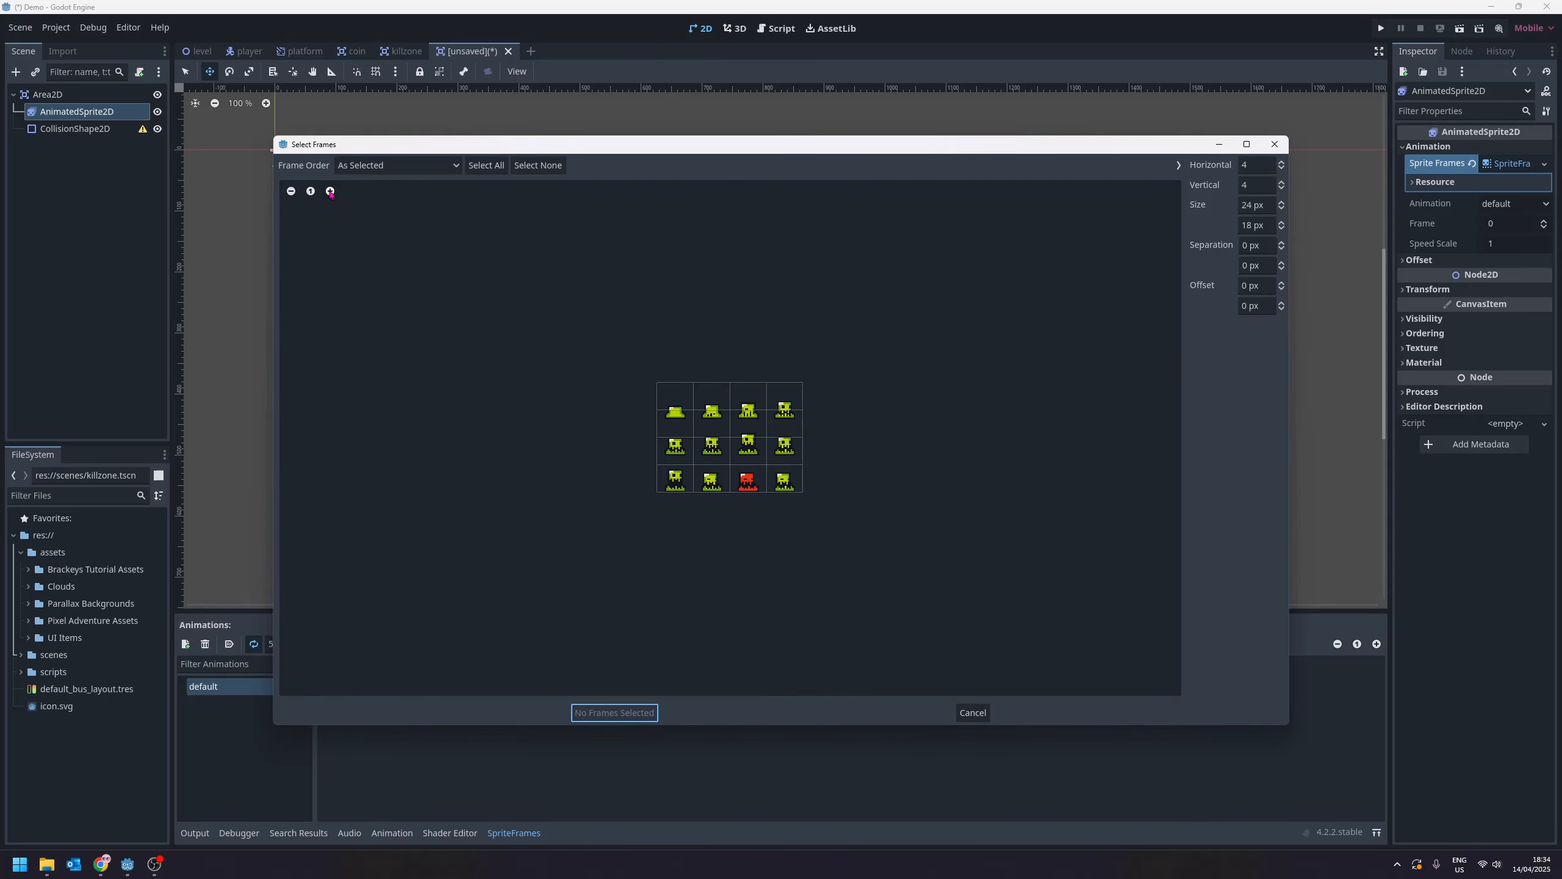
left_click(331, 192)
left_click(331, 192)
left_click(330, 192)
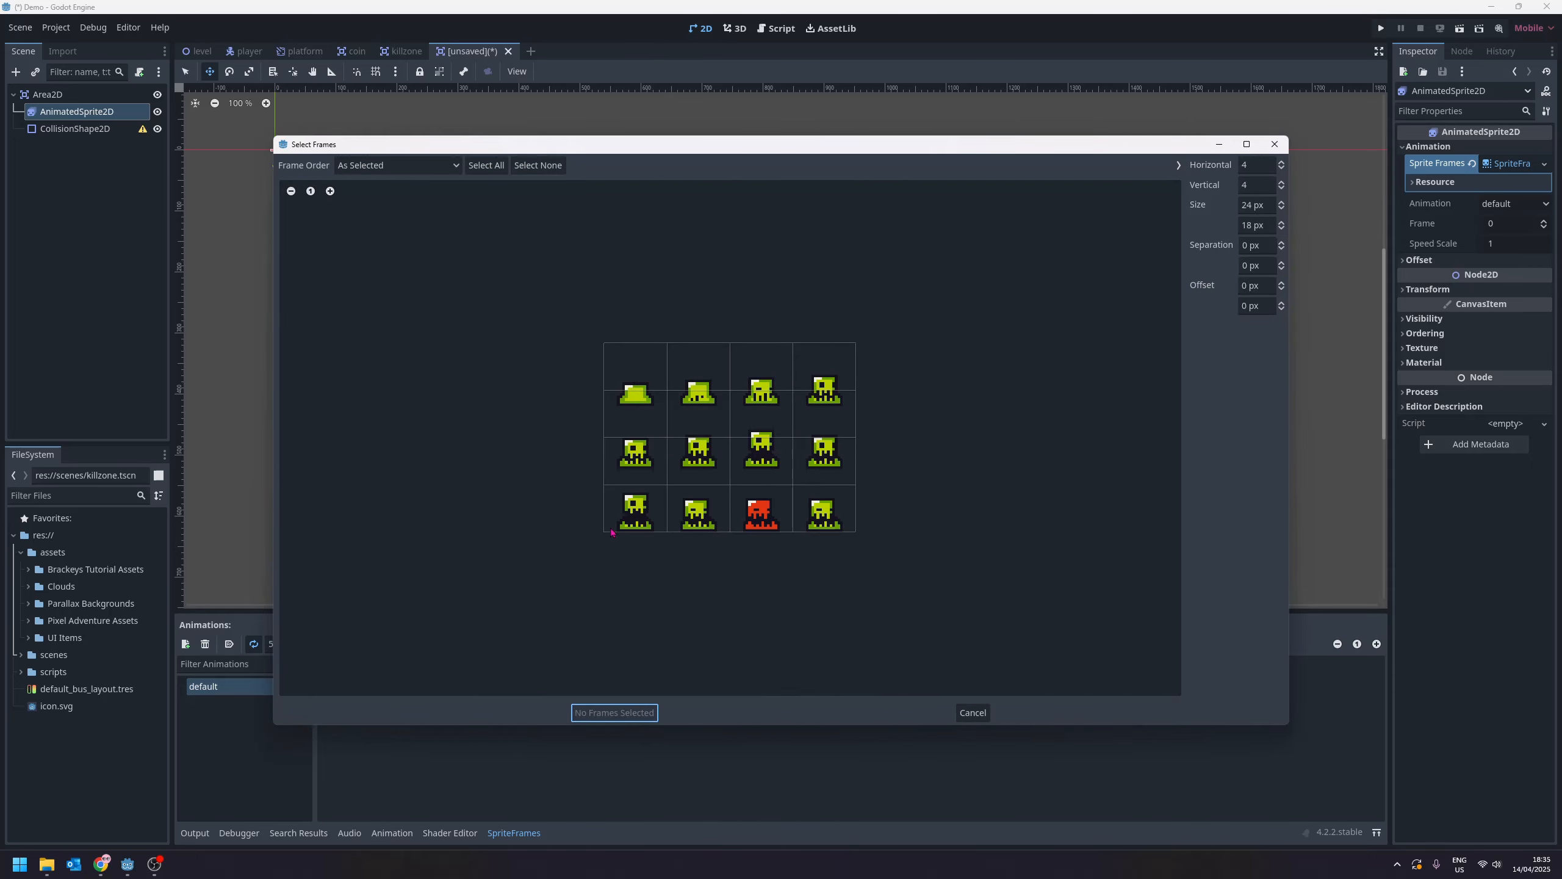
left_click(1239, 164)
double_click(1260, 182)
type("3")
key("Return")
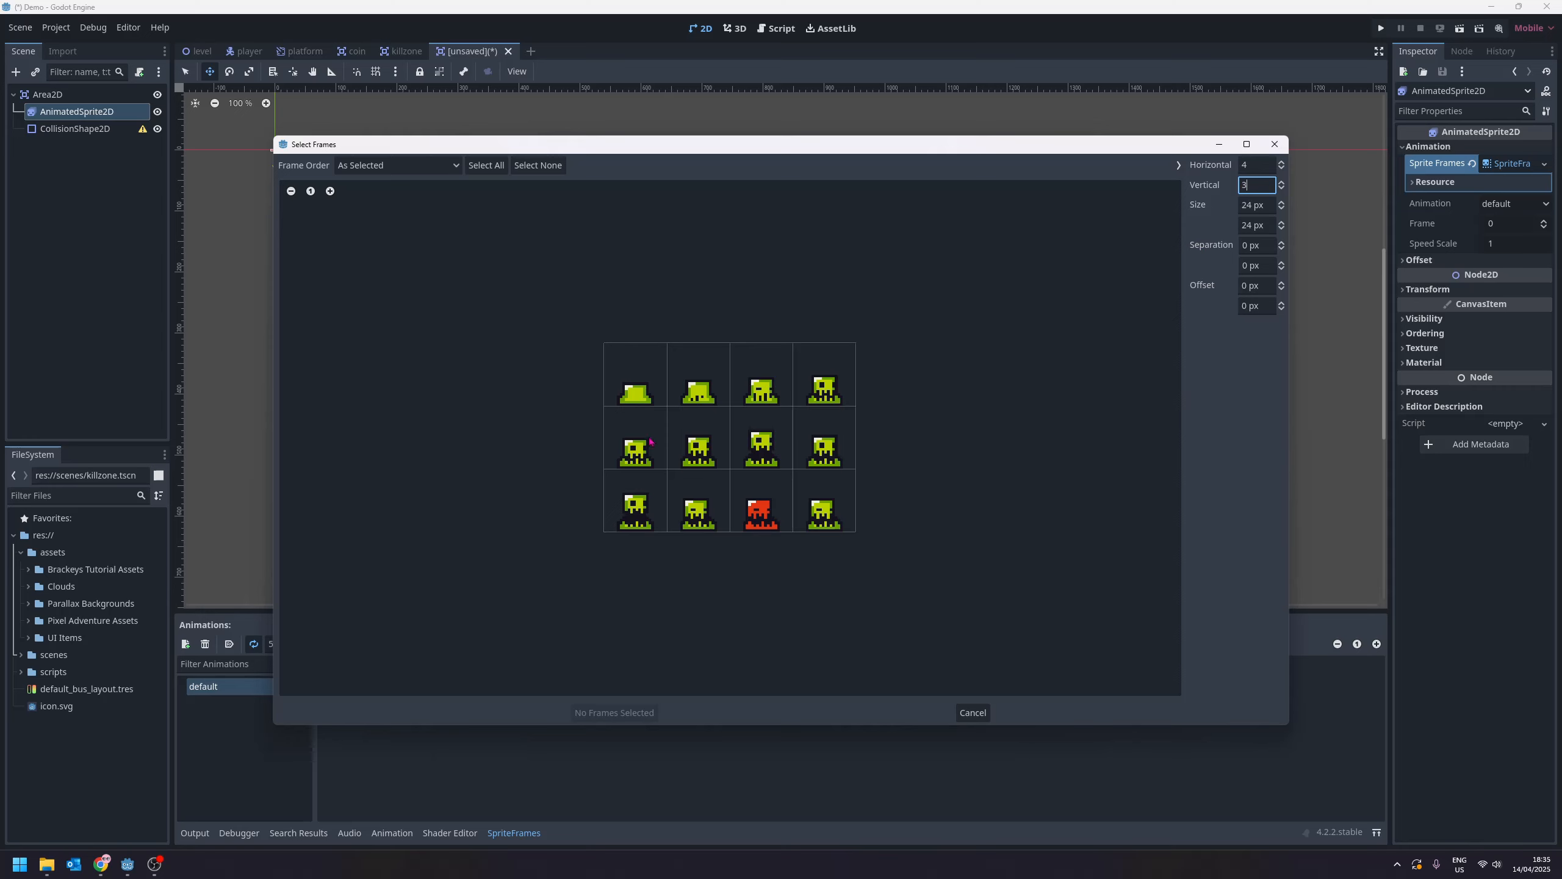
- Add the four slime frames of the sheet's middle row to the default animation
left_click_drag(650, 441, 817, 443)
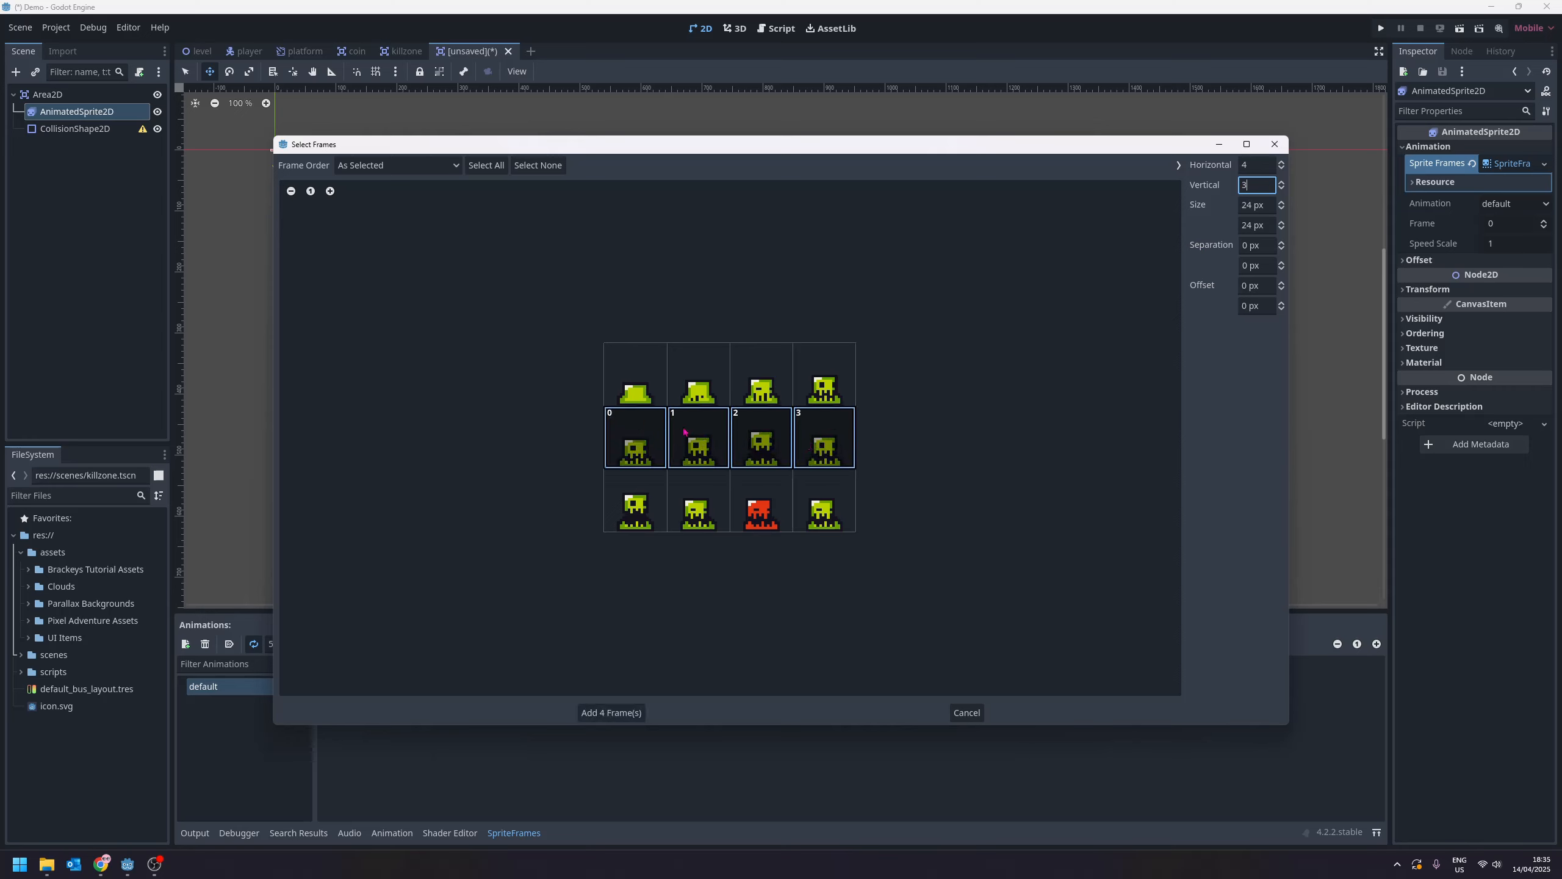
left_click_drag(804, 438, 626, 376)
left_click_drag(640, 501, 843, 443)
left_click(611, 712)
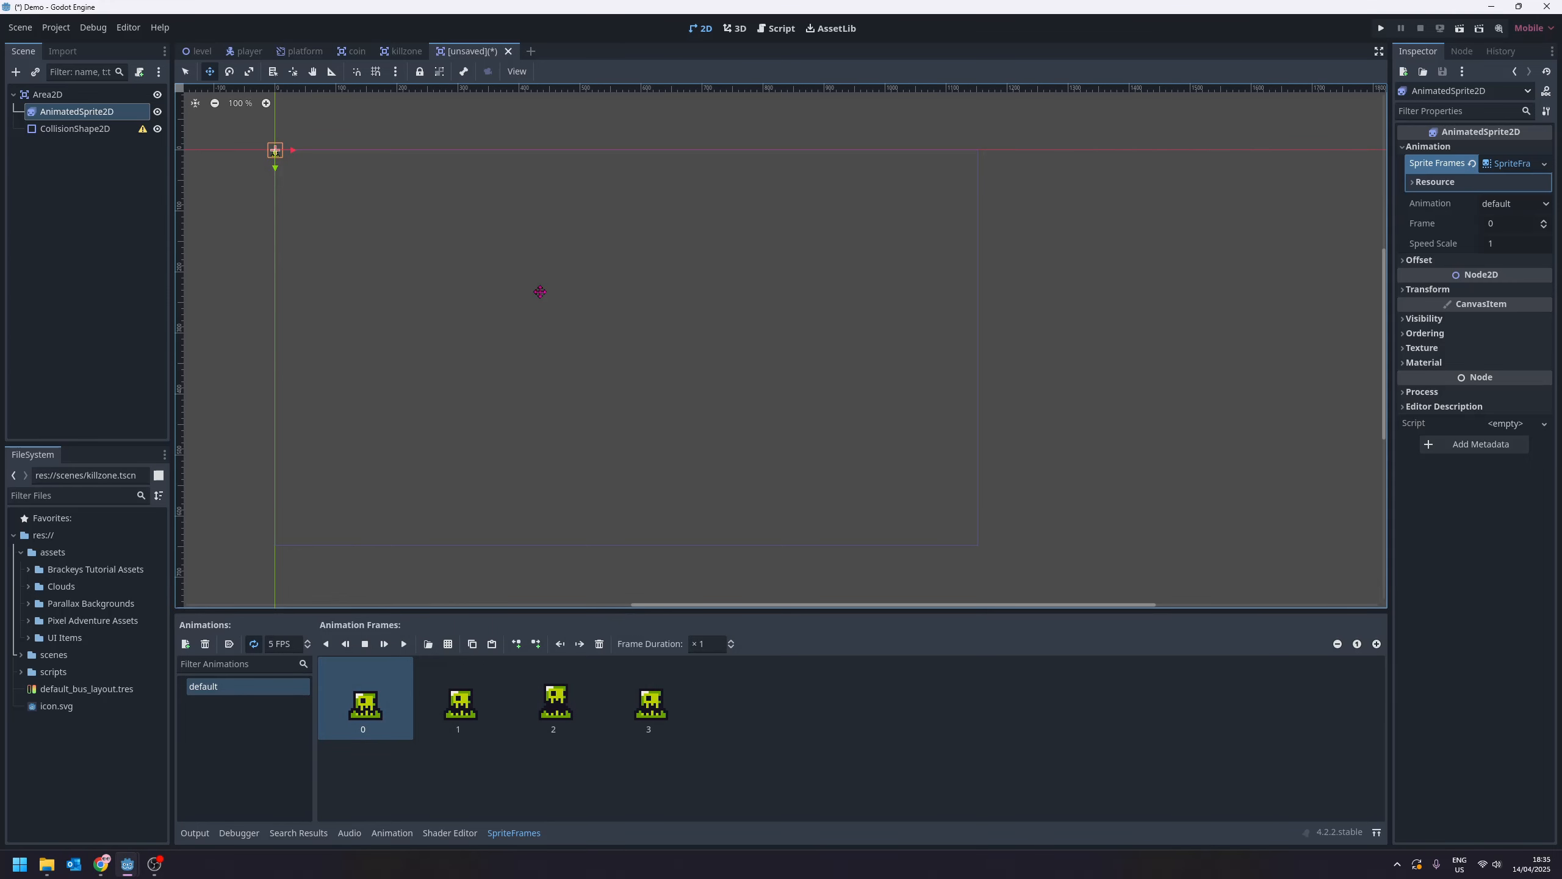
- Preview the default slime animation and set its speed to 8 FPS
key("f")
scroll(778, 348, "up", 6)
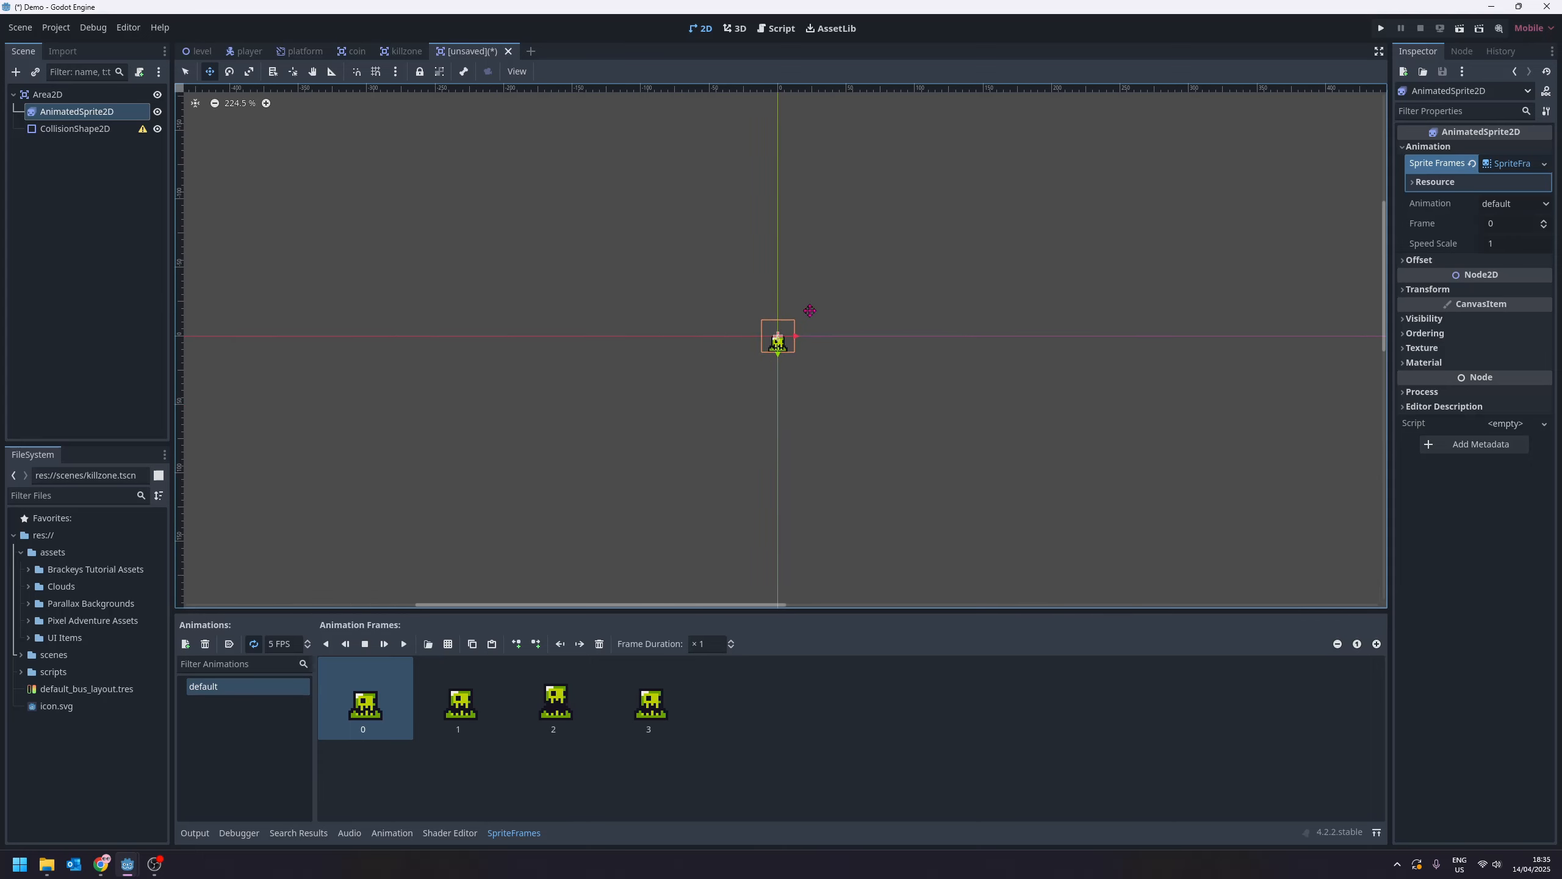
scroll(799, 381, "up", 3)
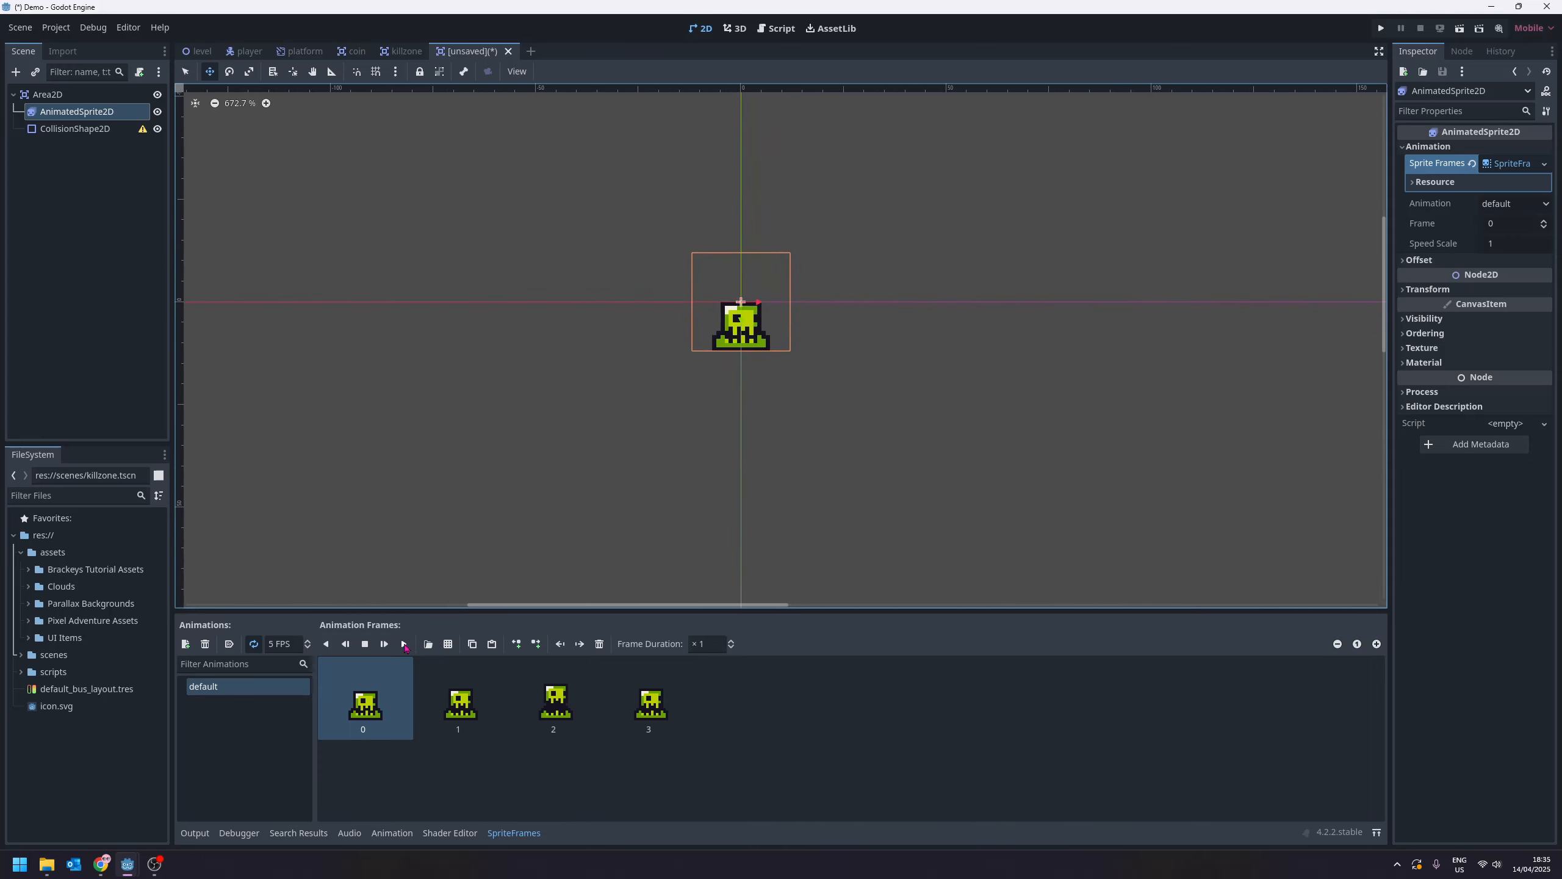
left_click(404, 643)
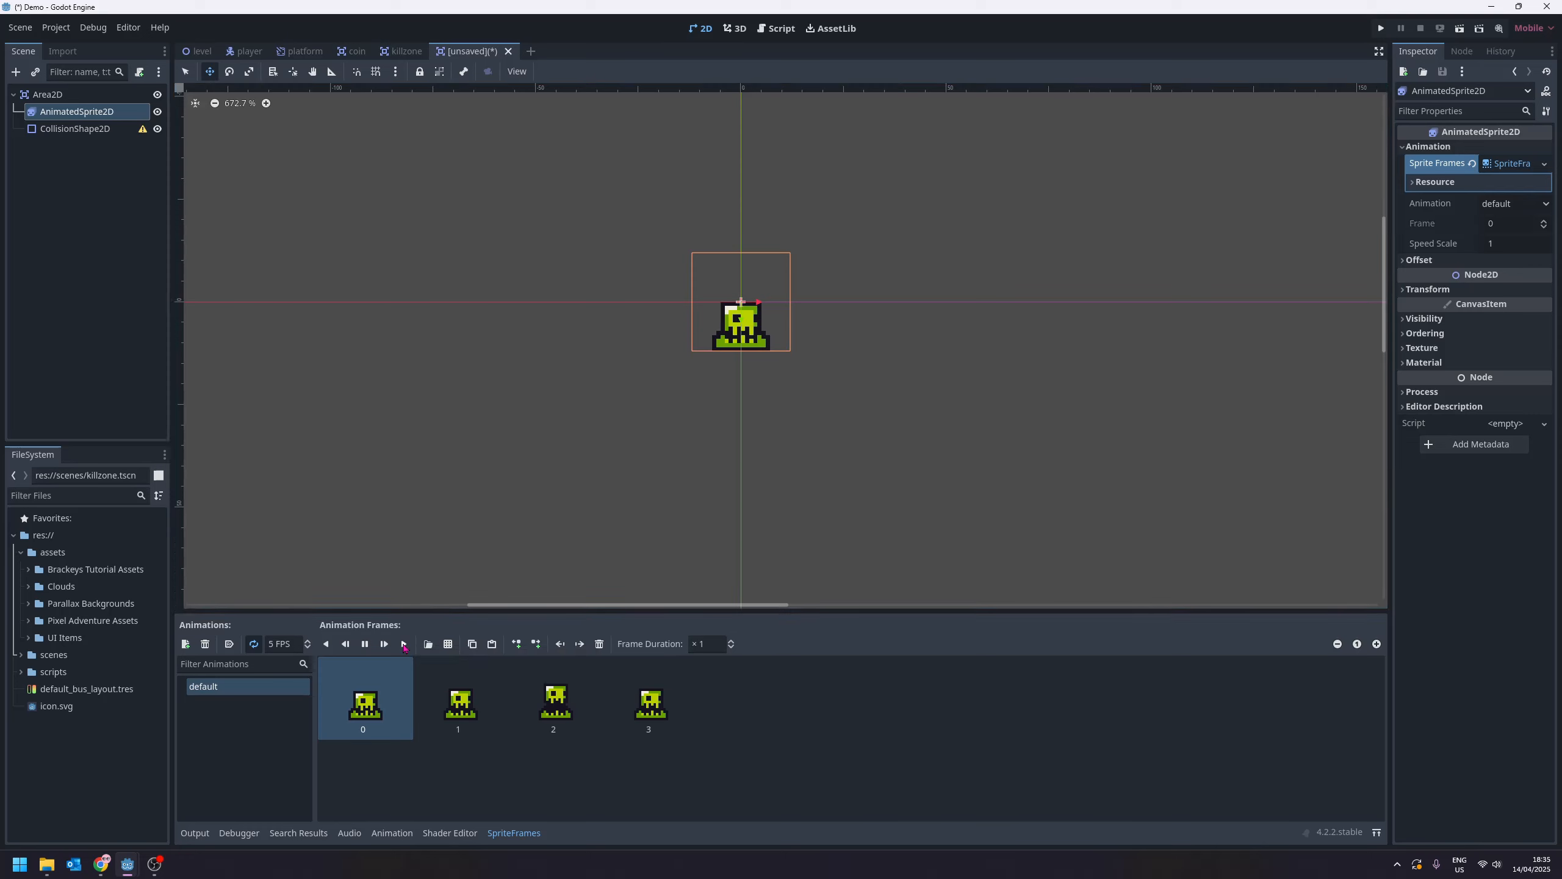
left_click(307, 642)
left_click(307, 641)
- Move the AnimatedSprite2D up so the slime's base rests on the horizontal origin axis
middle_click_drag(739, 419, 715, 432)
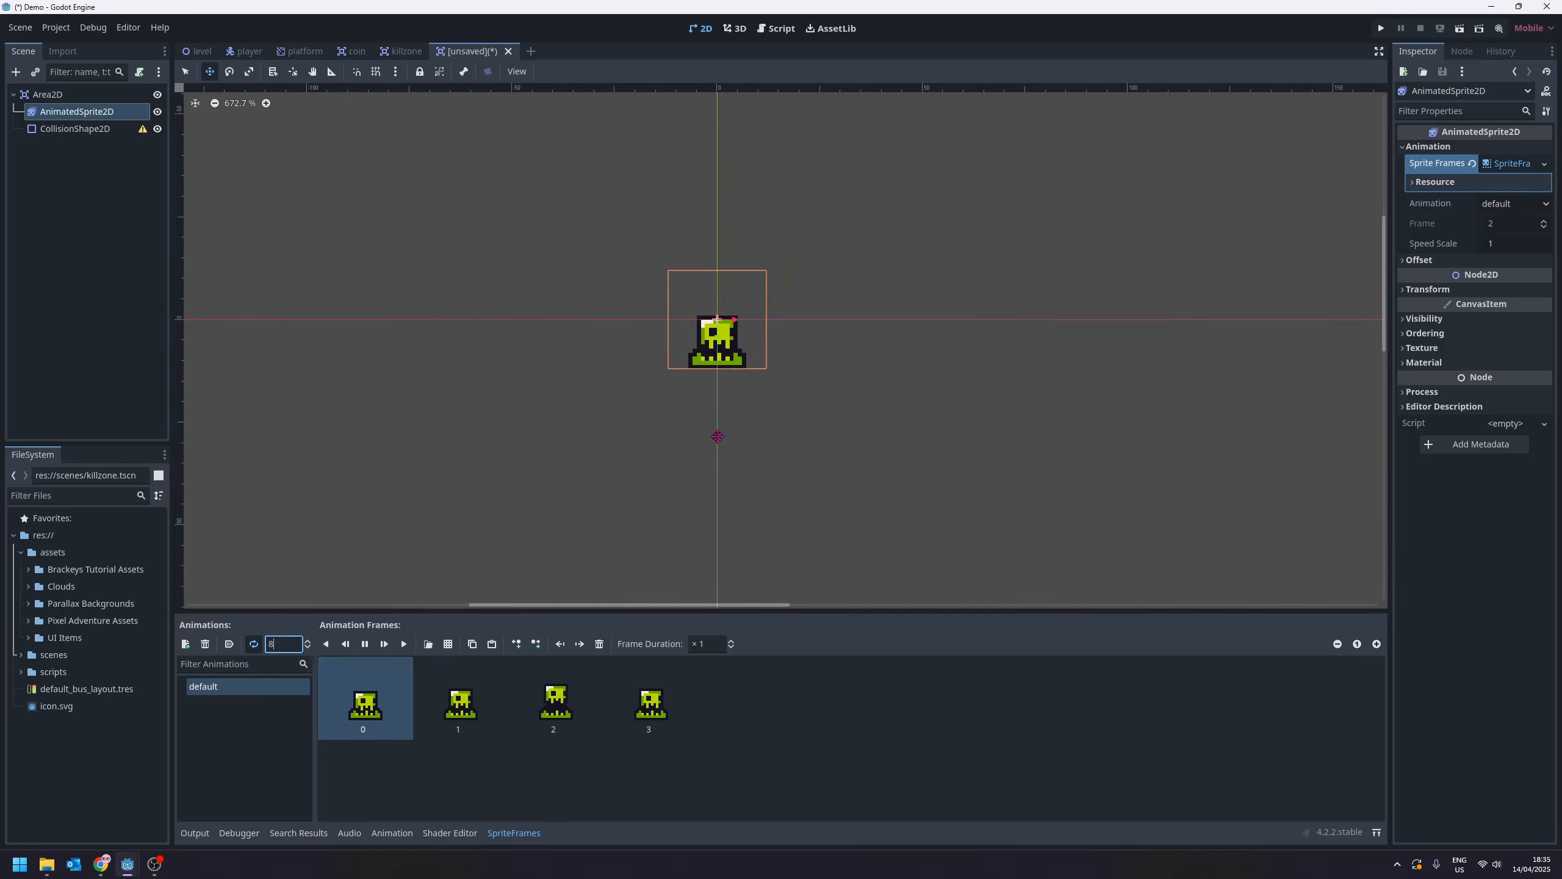
left_click(104, 117)
left_click_drag(729, 359, 729, 316)
scroll(744, 360, "up", 2)
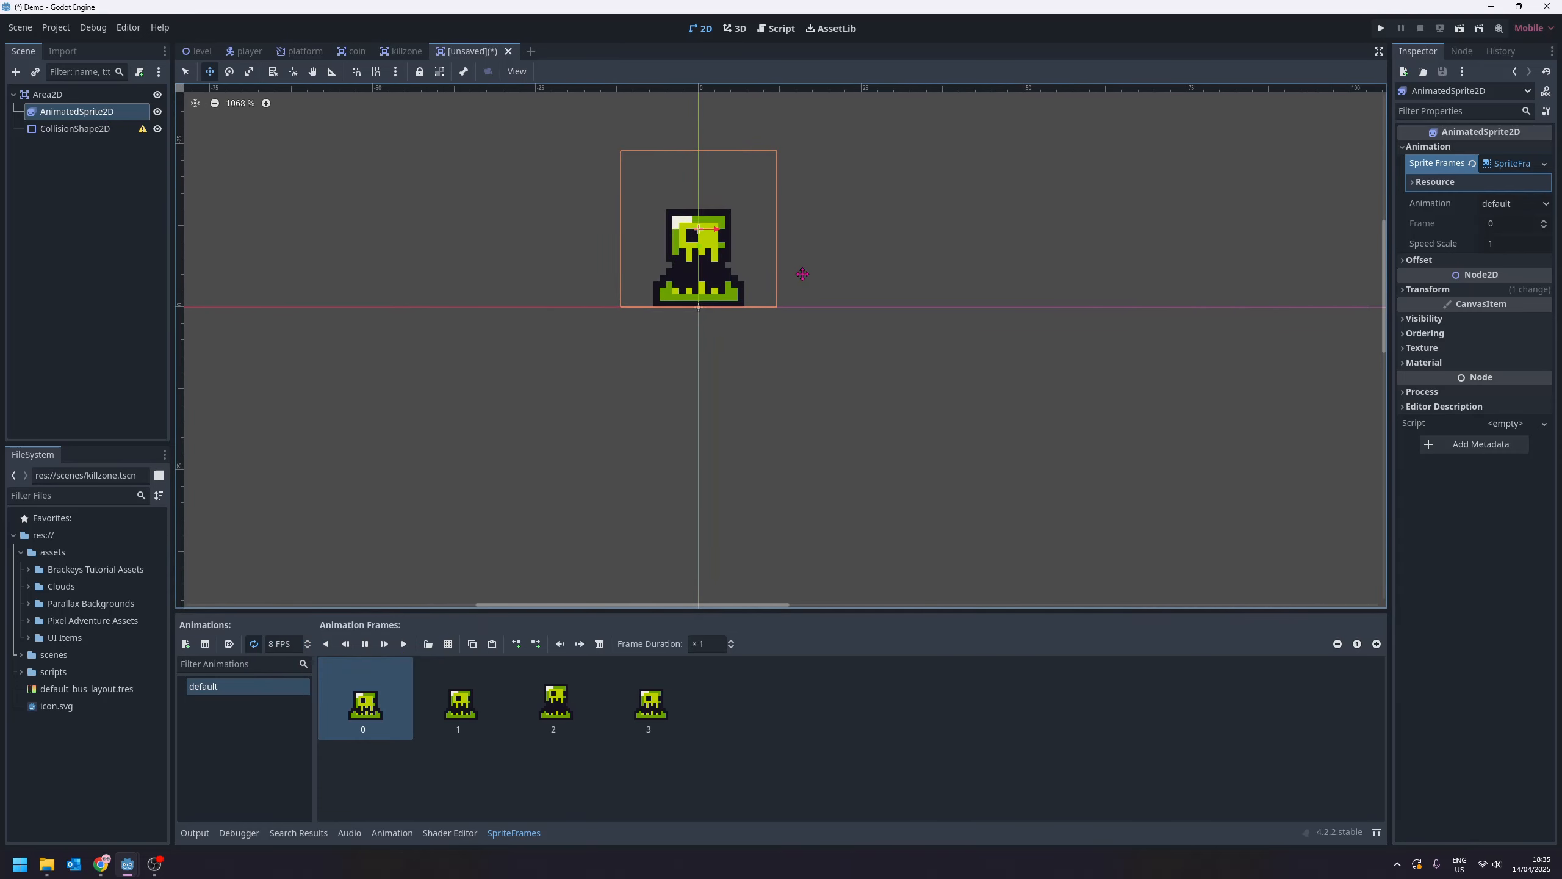
- Rename the default animation to idle
double_click(251, 687)
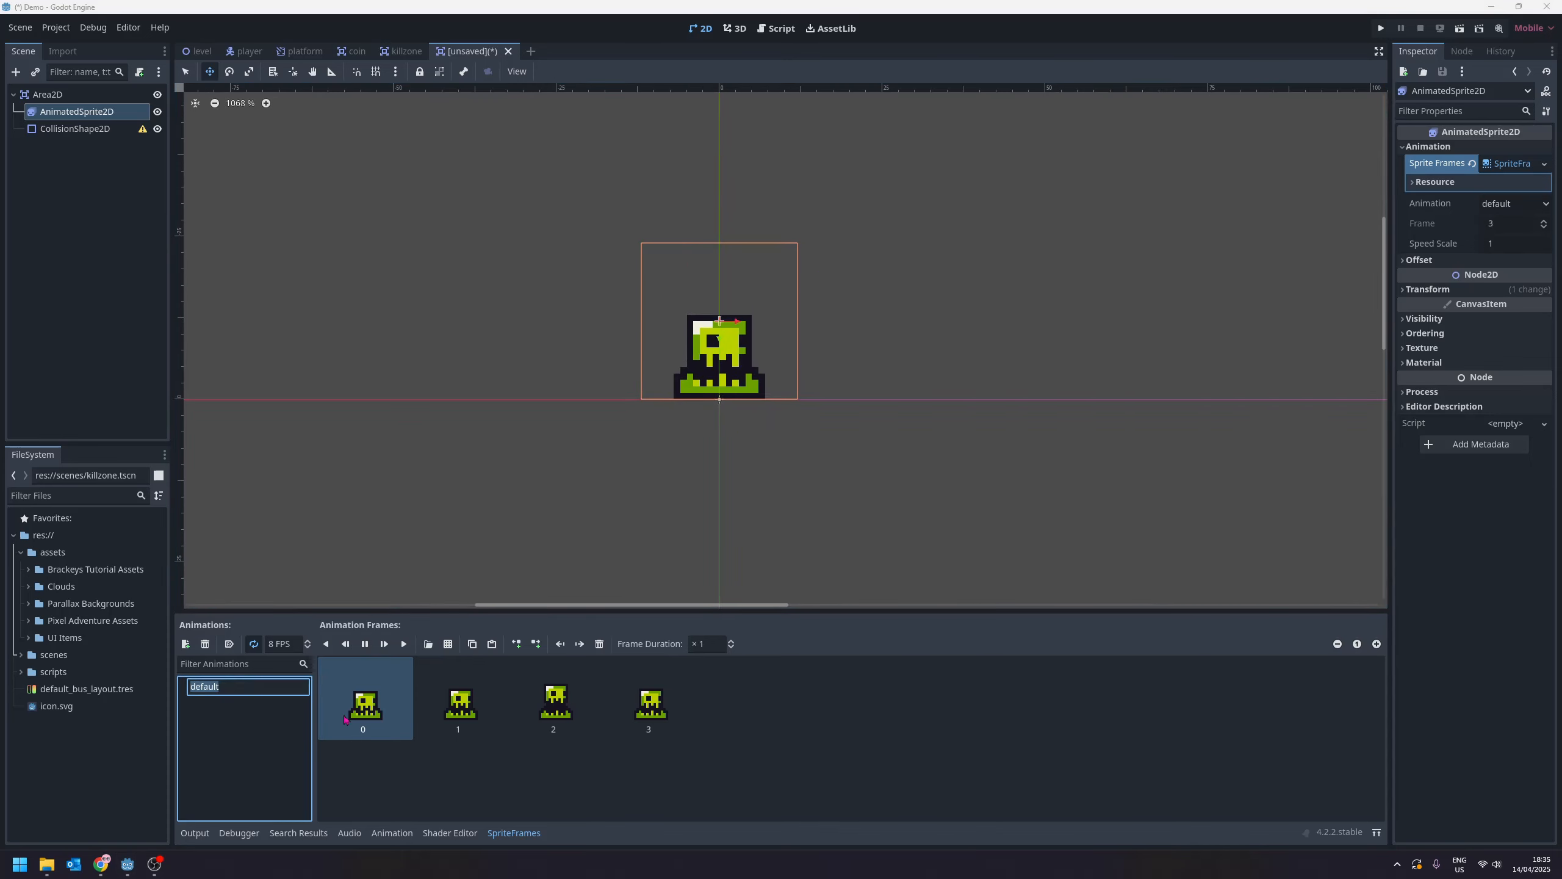
type("idle")
key("Return")
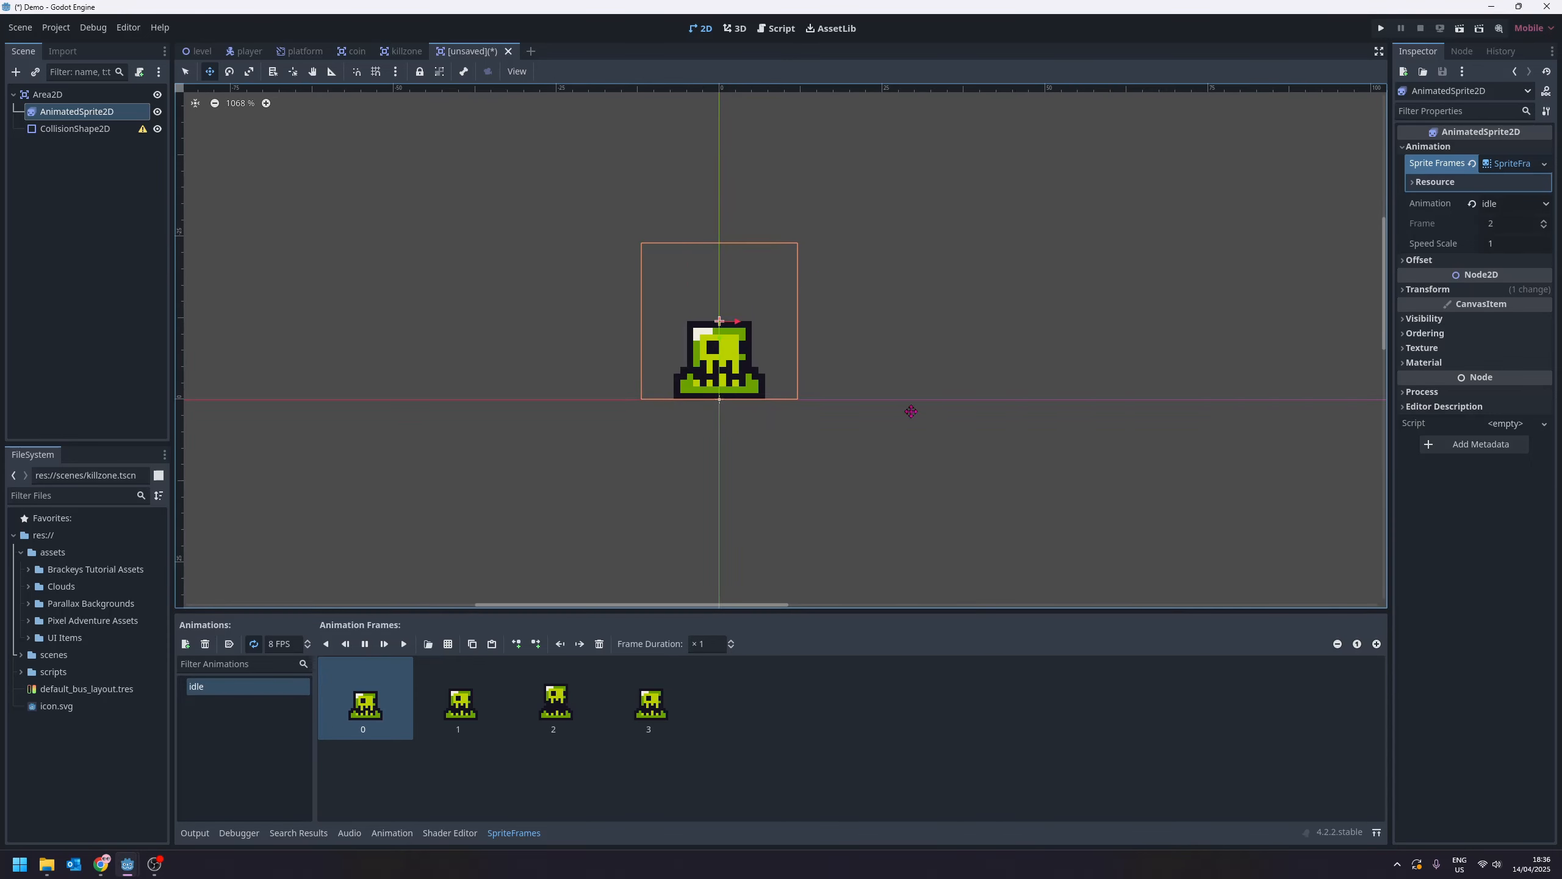
- Give the CollisionShape2D a new RectangleShape2D as its shape
left_click(74, 128)
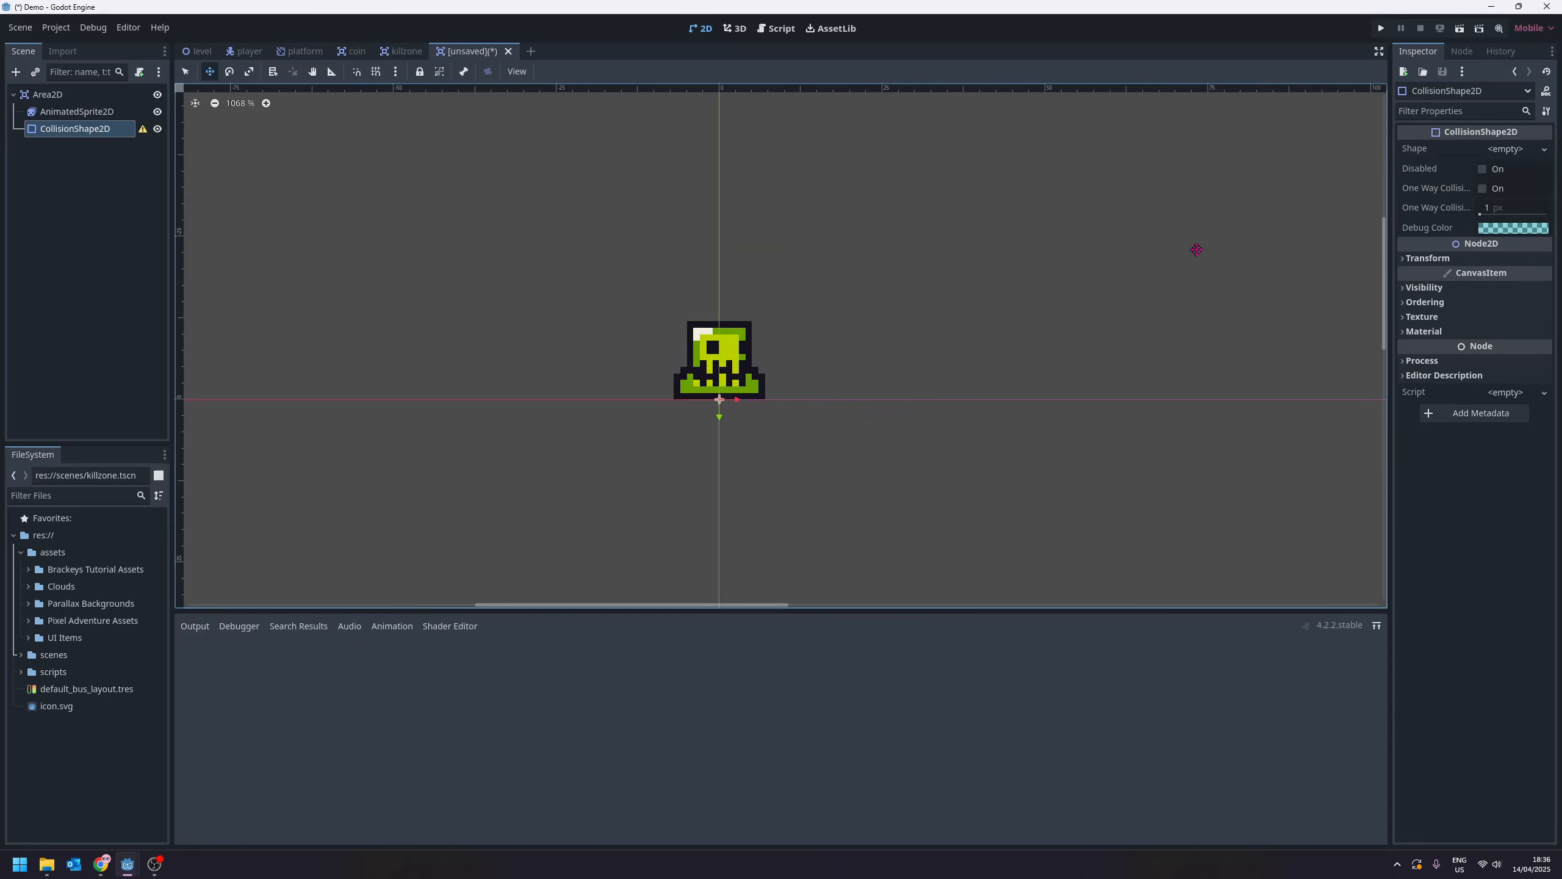
left_click(1505, 149)
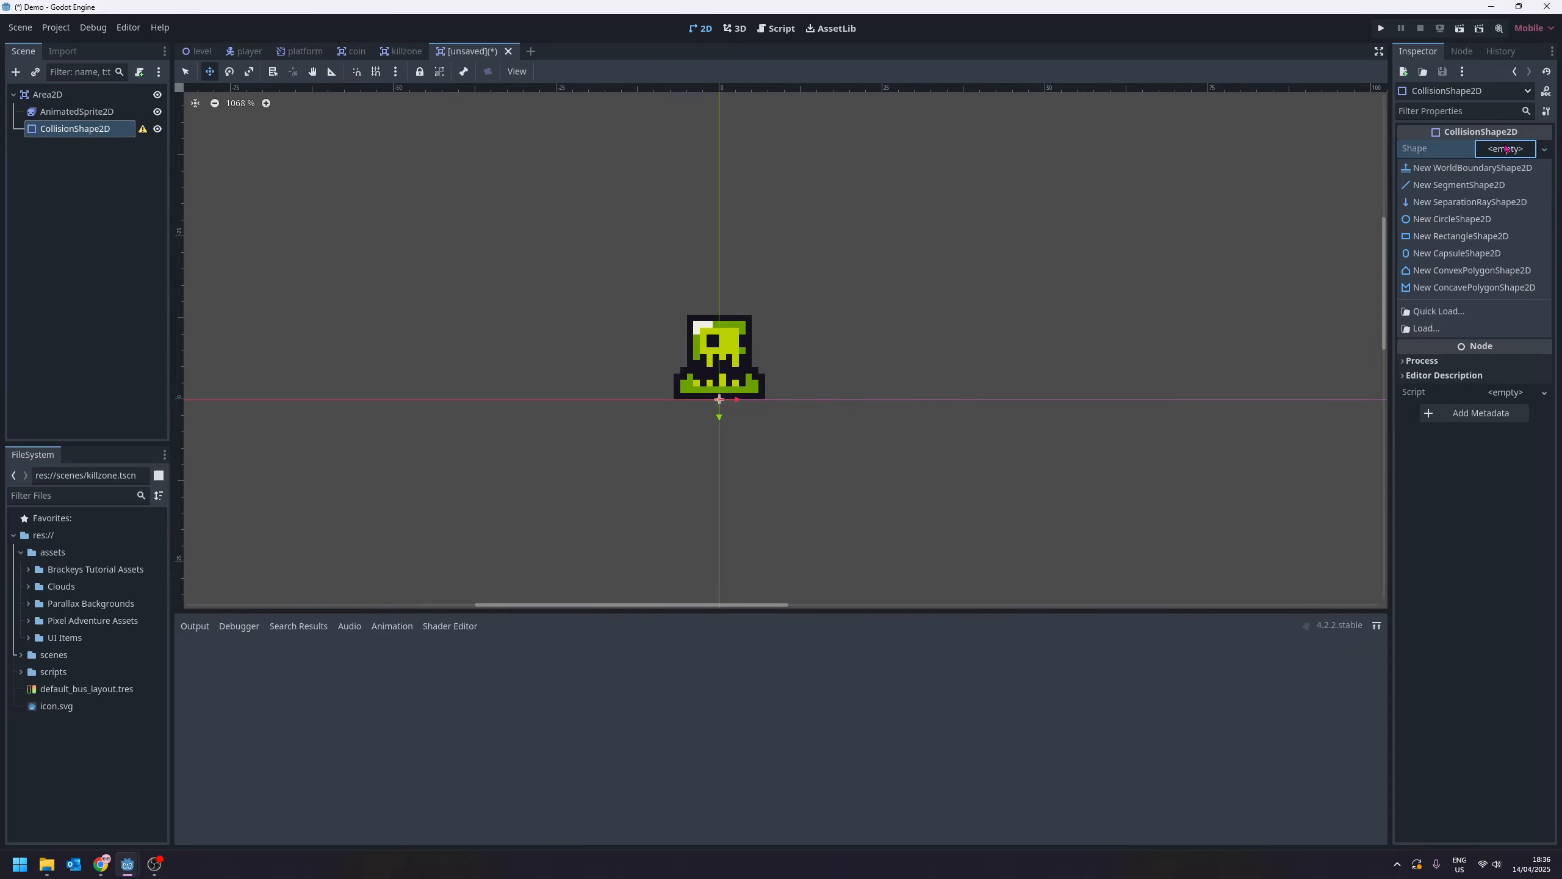
left_click(1462, 240)
- Raise the collision rectangle onto the horizontal origin axis and resize it to cover the slime's lower body
scroll(799, 437, "up", 1)
middle_click_drag(809, 443, 809, 431)
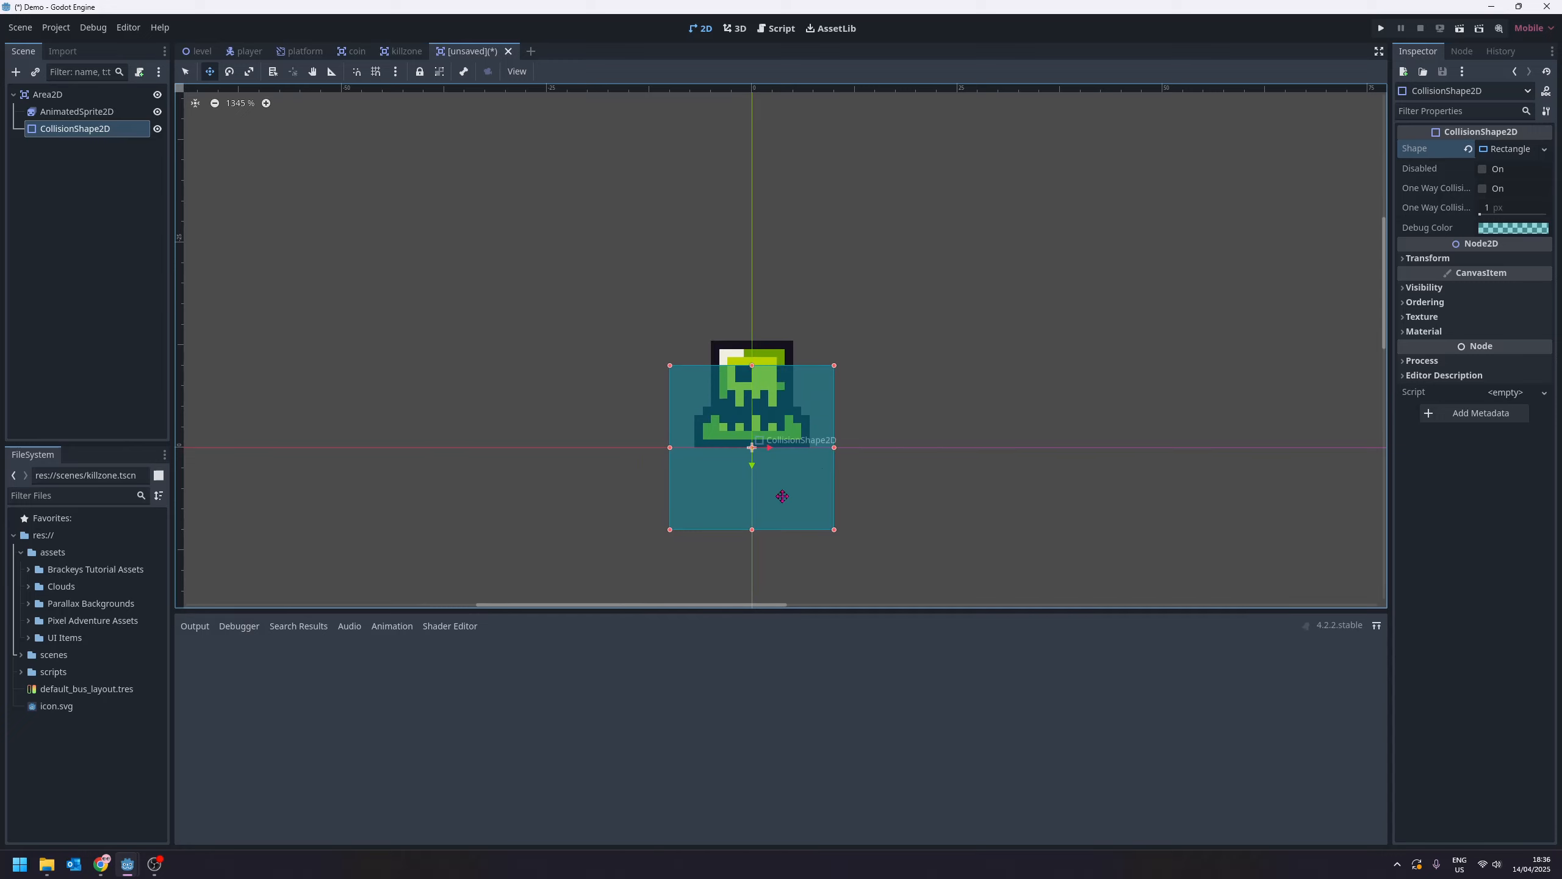
left_click_drag(783, 495, 783, 422)
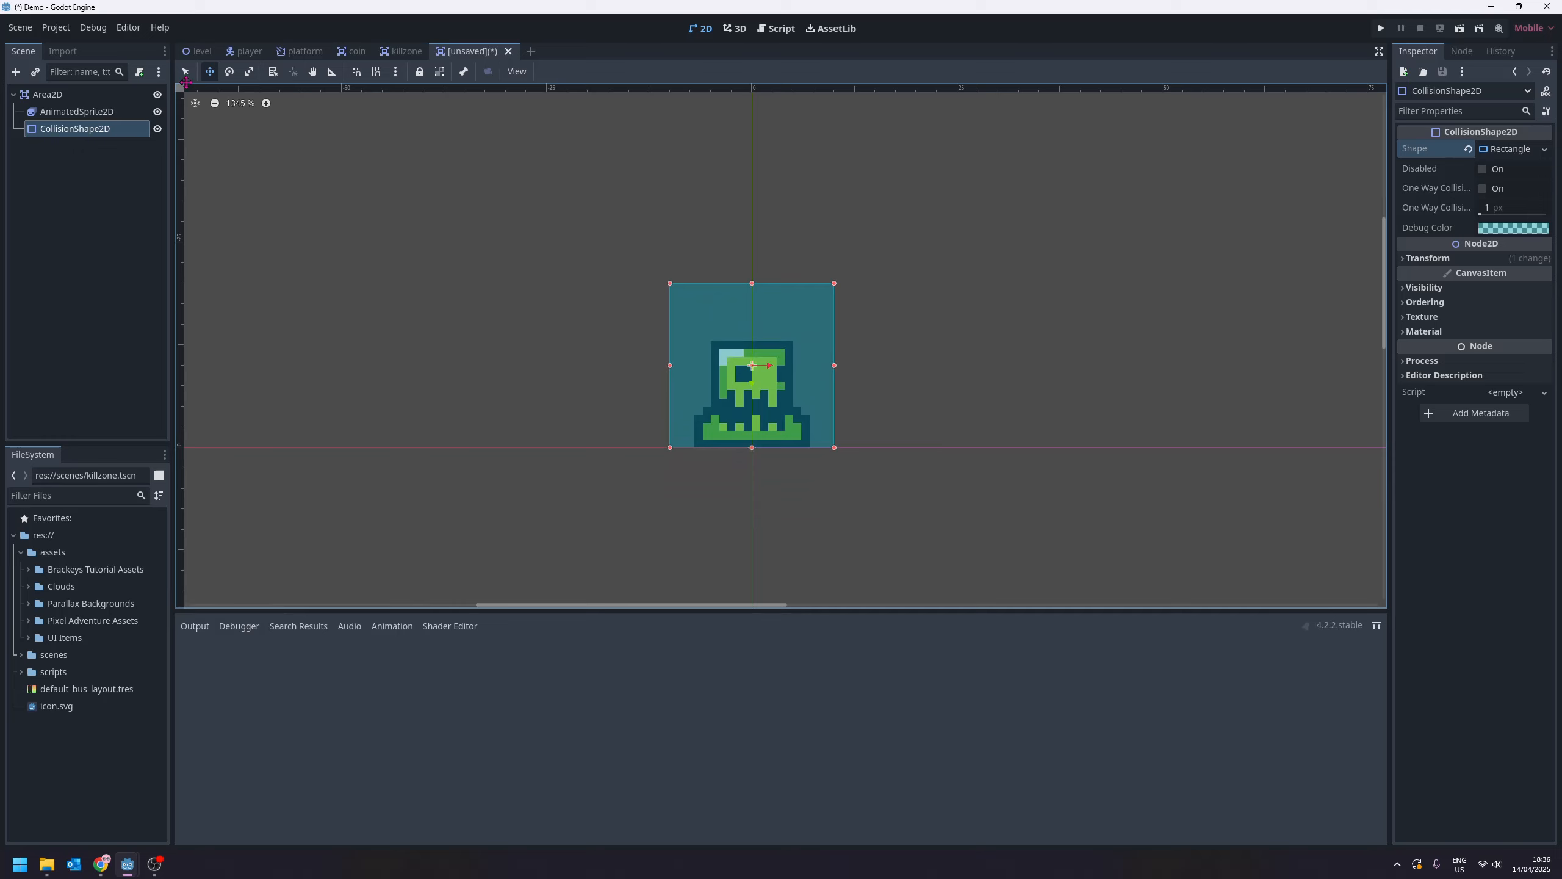
key("q")
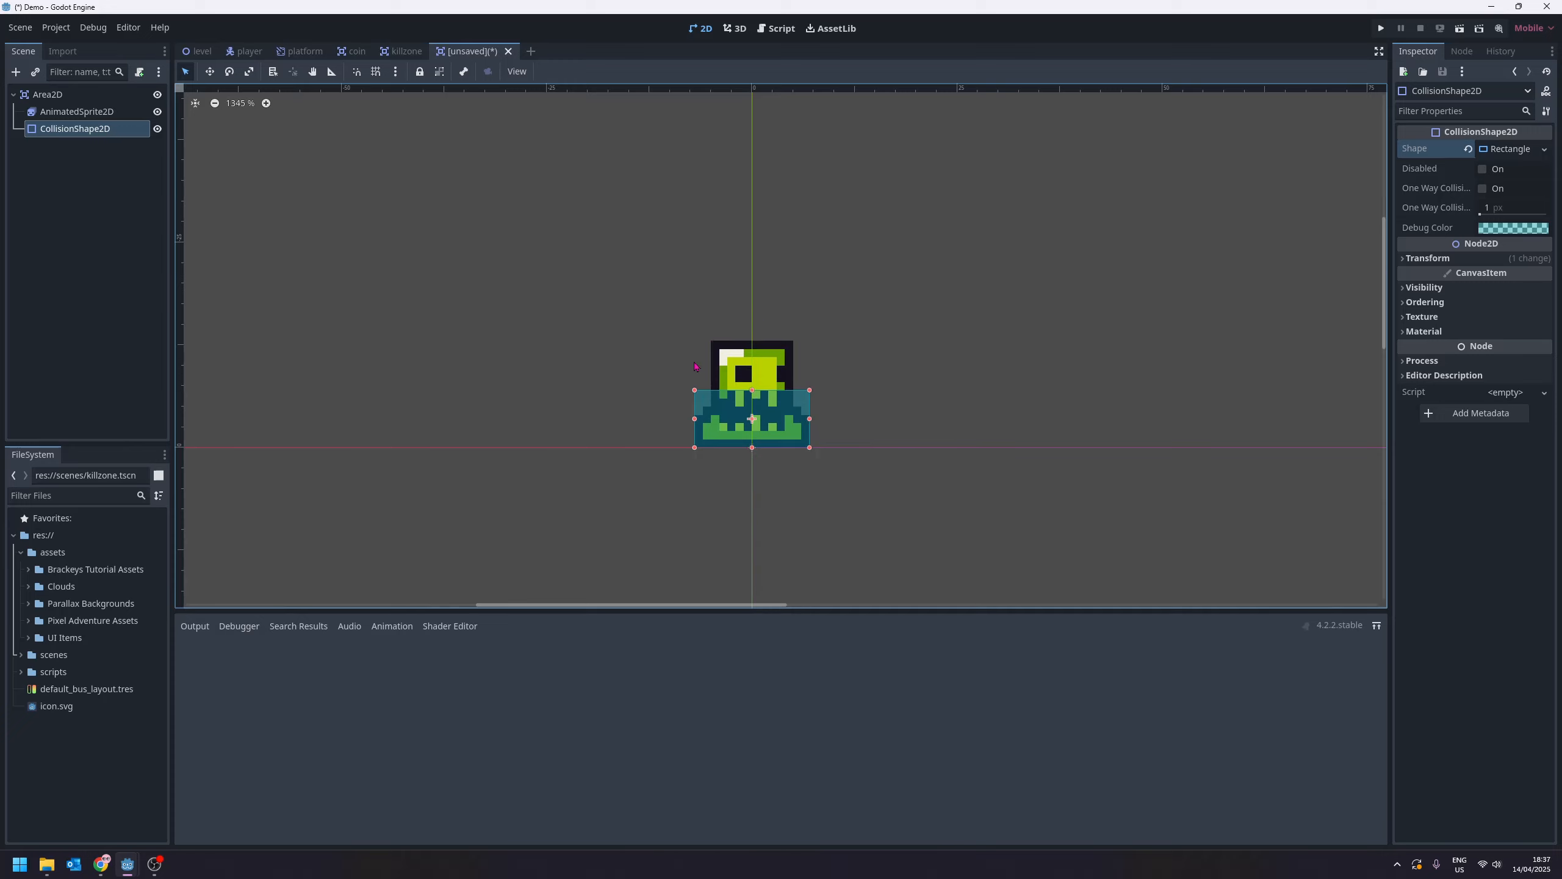
- Rename the Area2D root node to Enemy
left_click(57, 96)
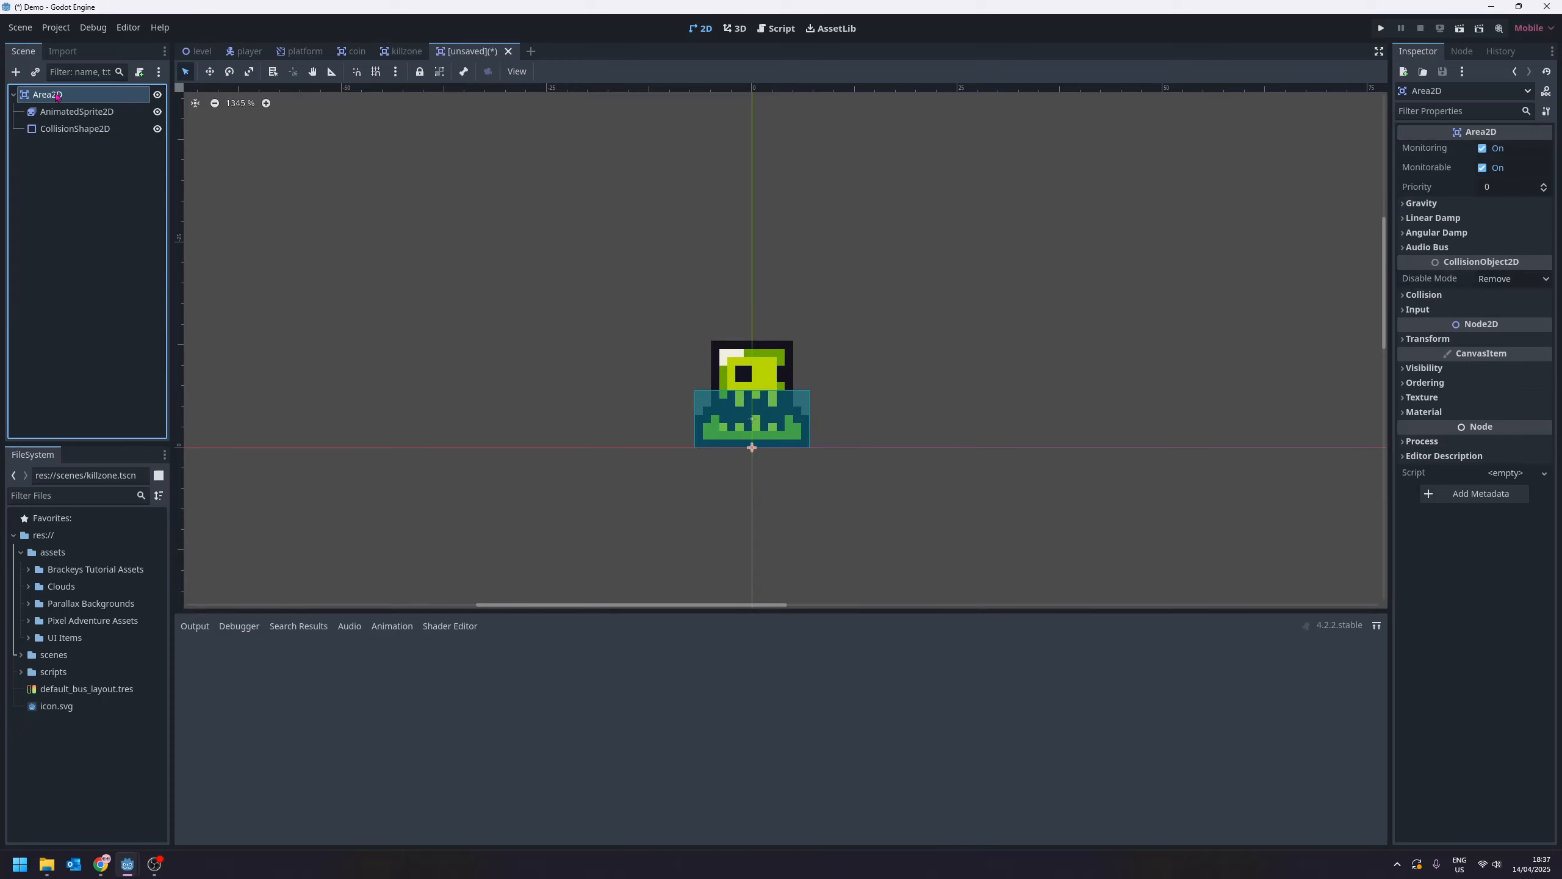
left_click(57, 95)
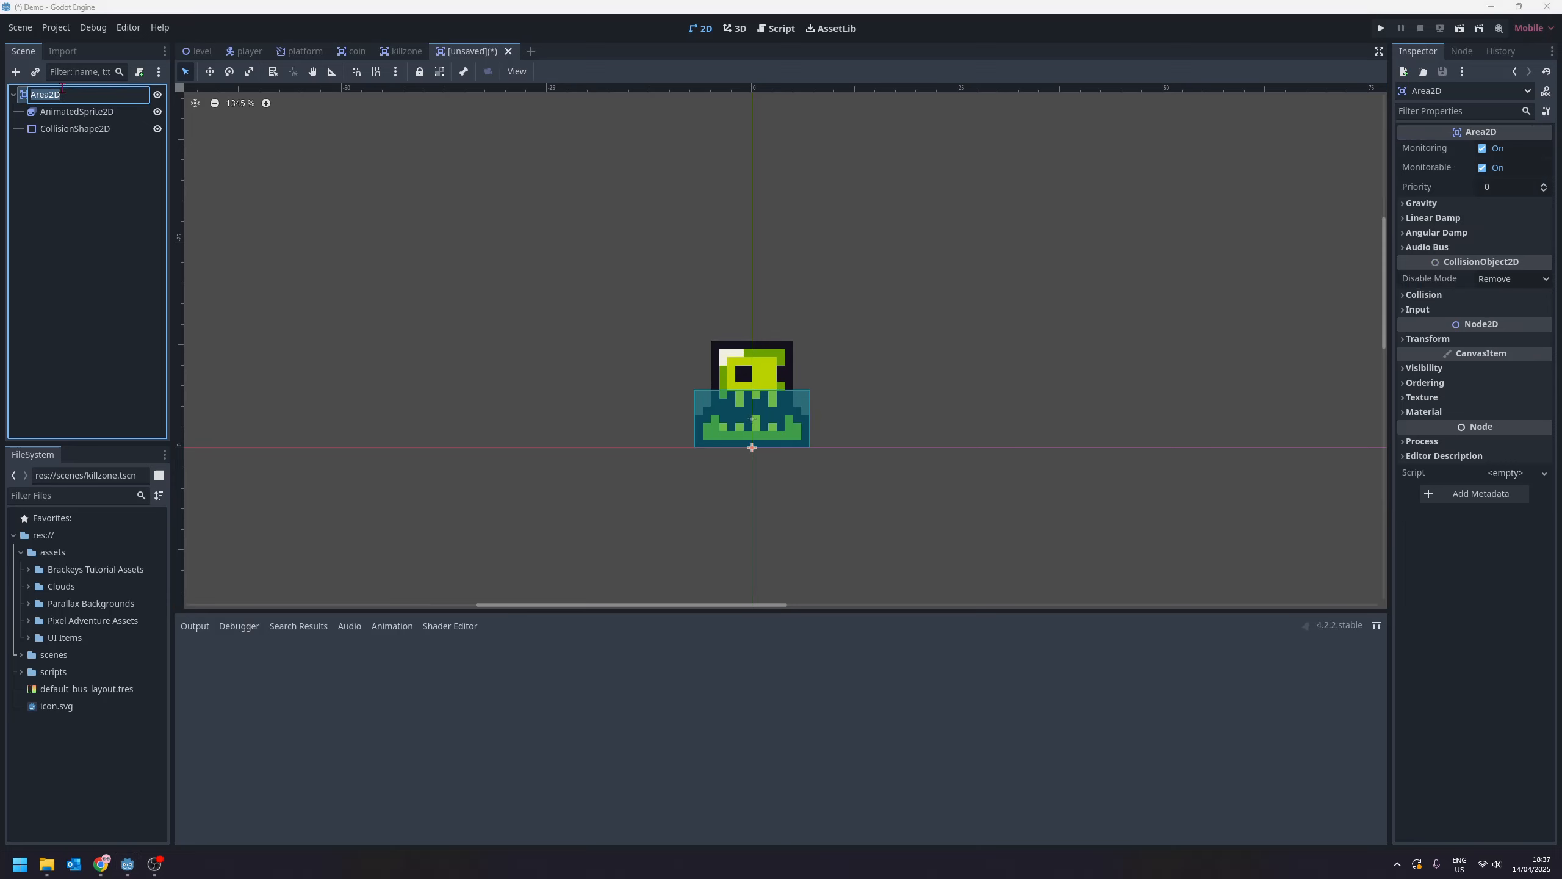
type("Enemy")
key("Return")
- Save the new scene as enemy.tscn in the res://scenes folder
left_click(20, 27)
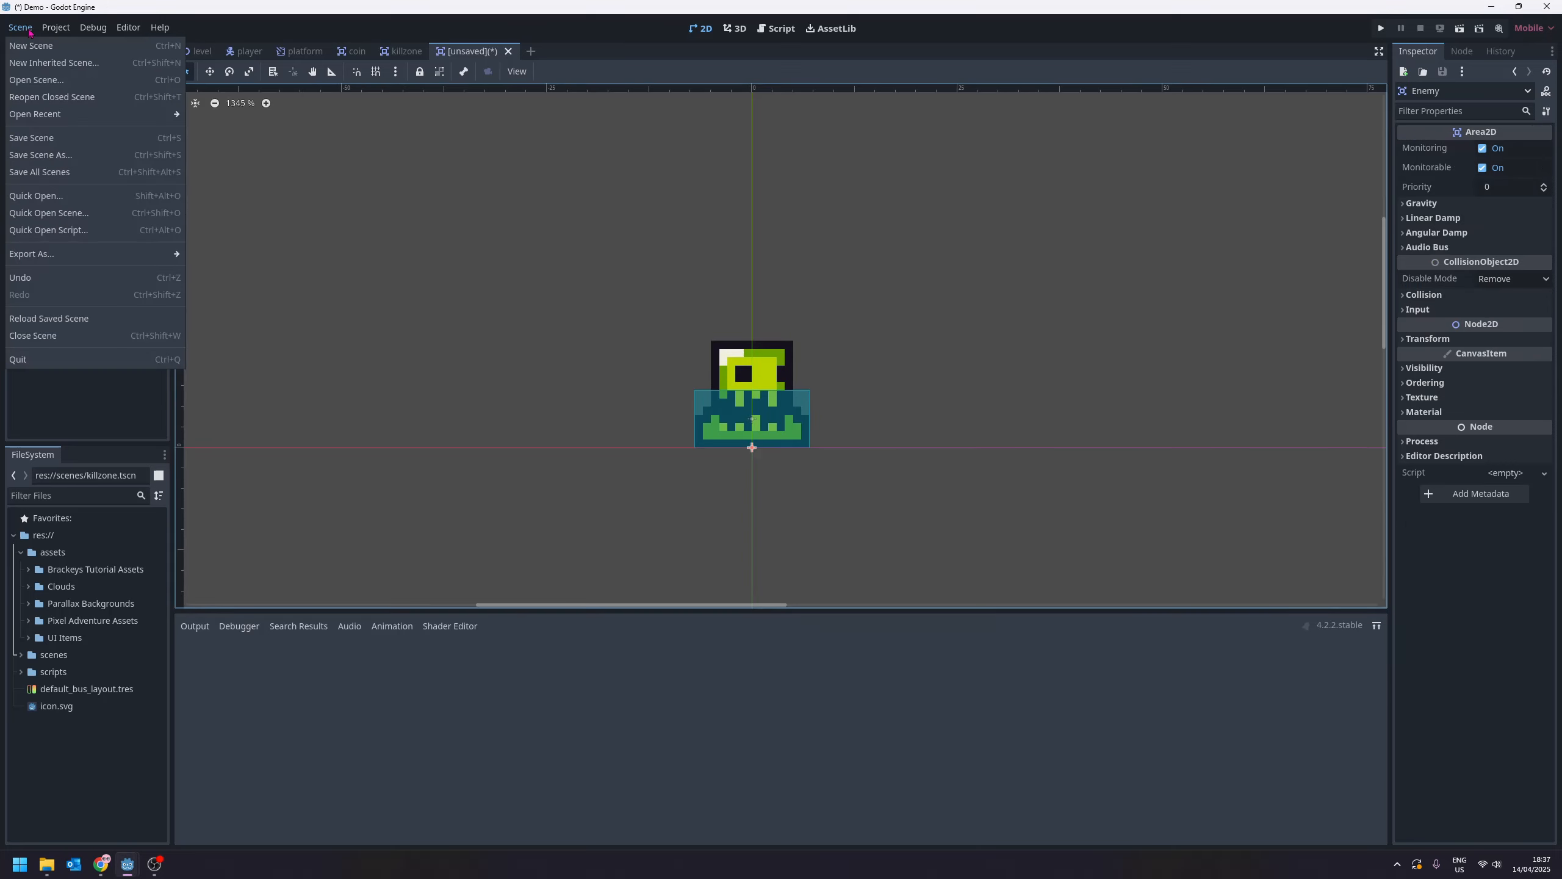
left_click(37, 154)
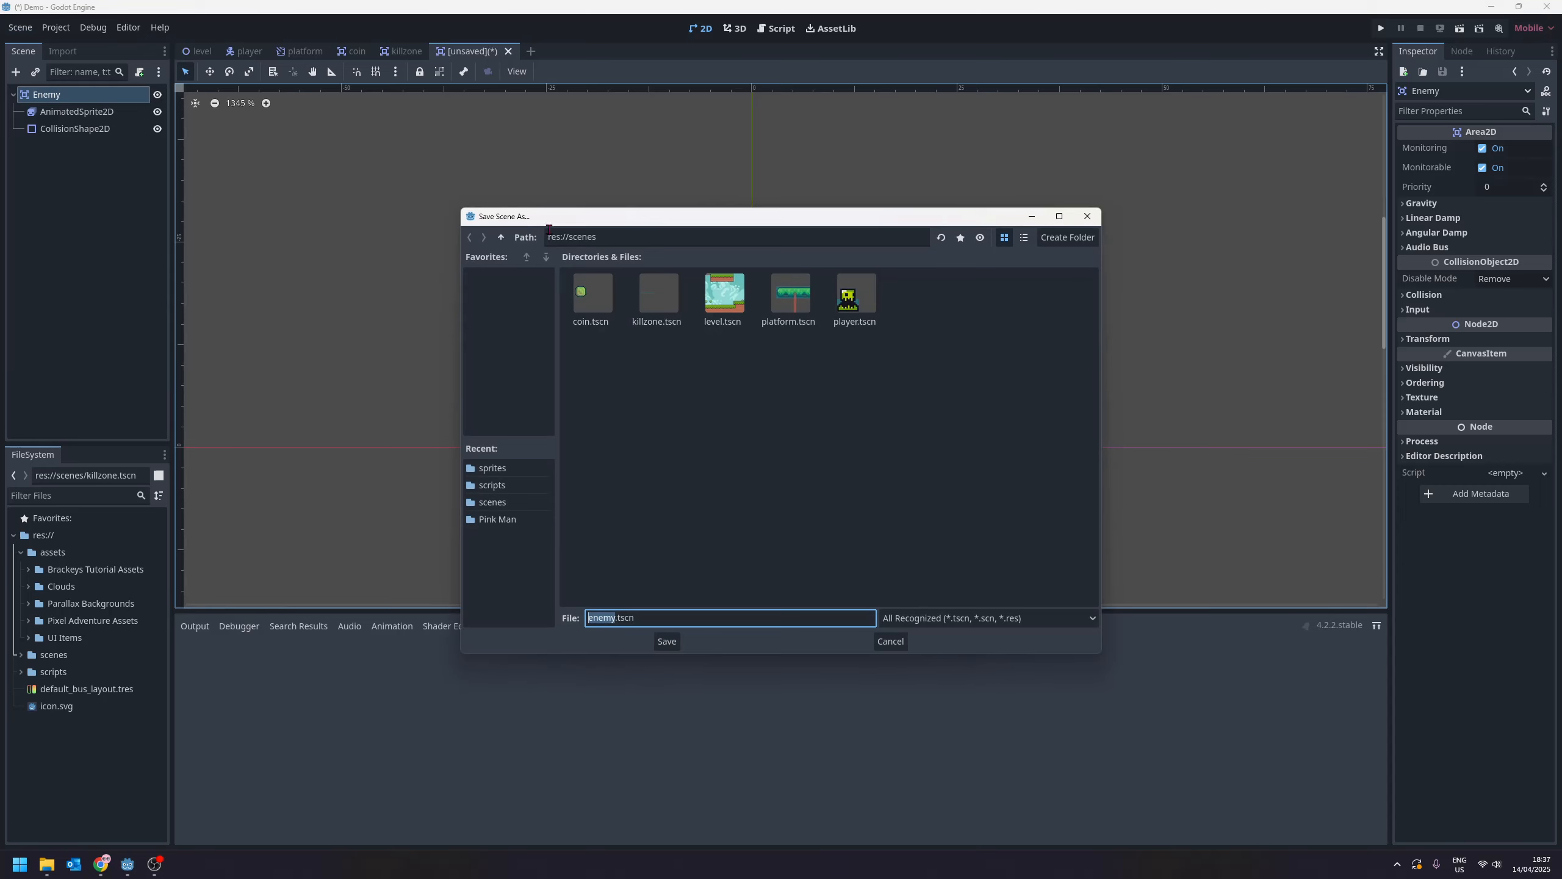
left_click(667, 641)
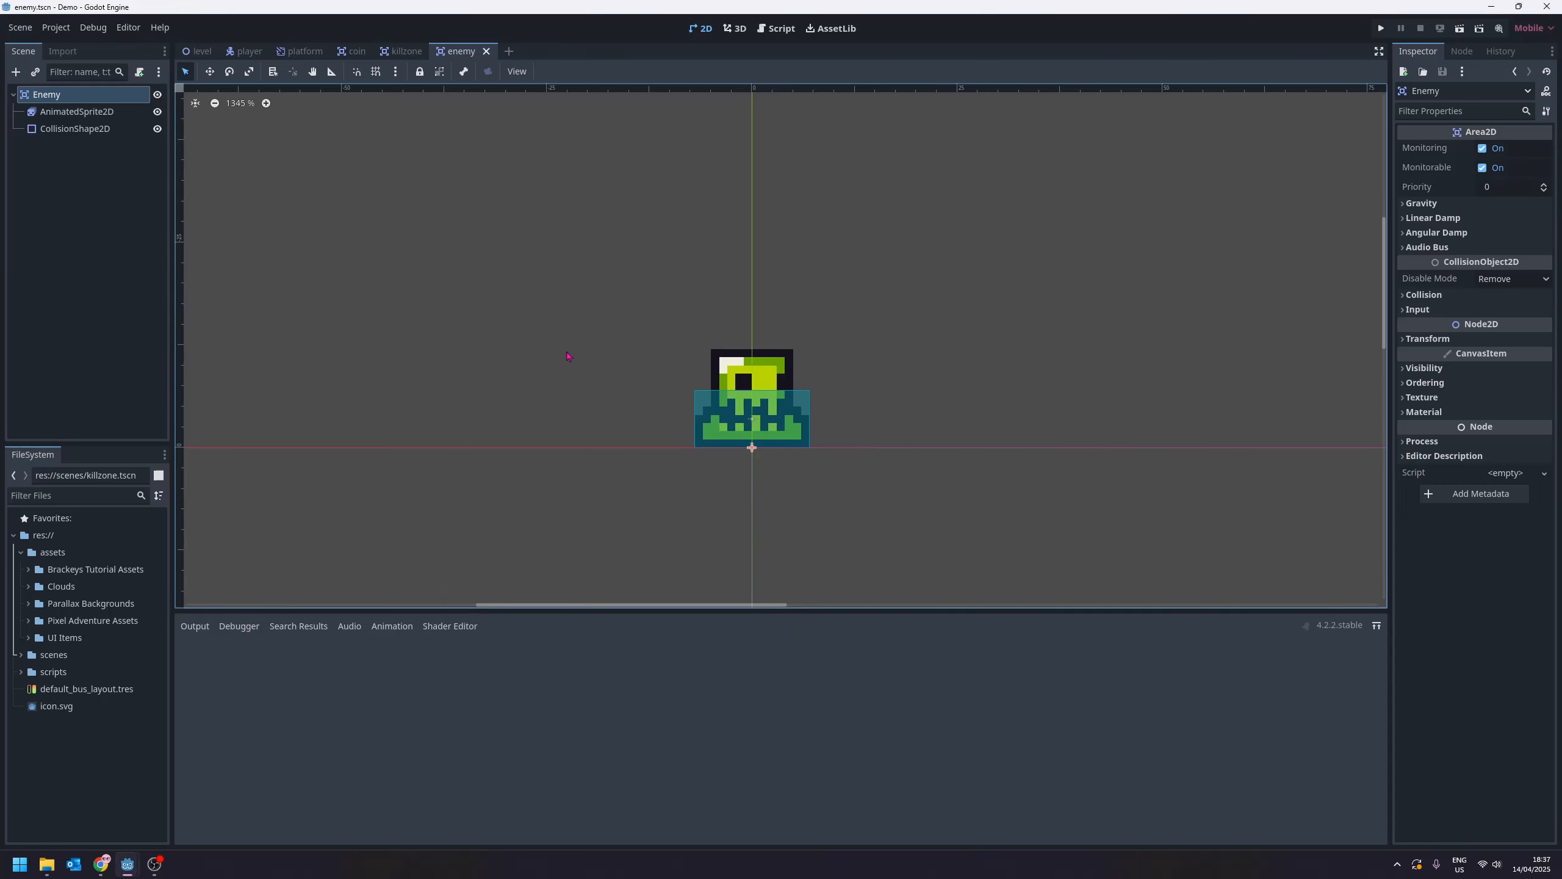
- Set the AnimatedSprite2D's idle animation to autoplay on load and save the enemy scene
left_click(74, 113)
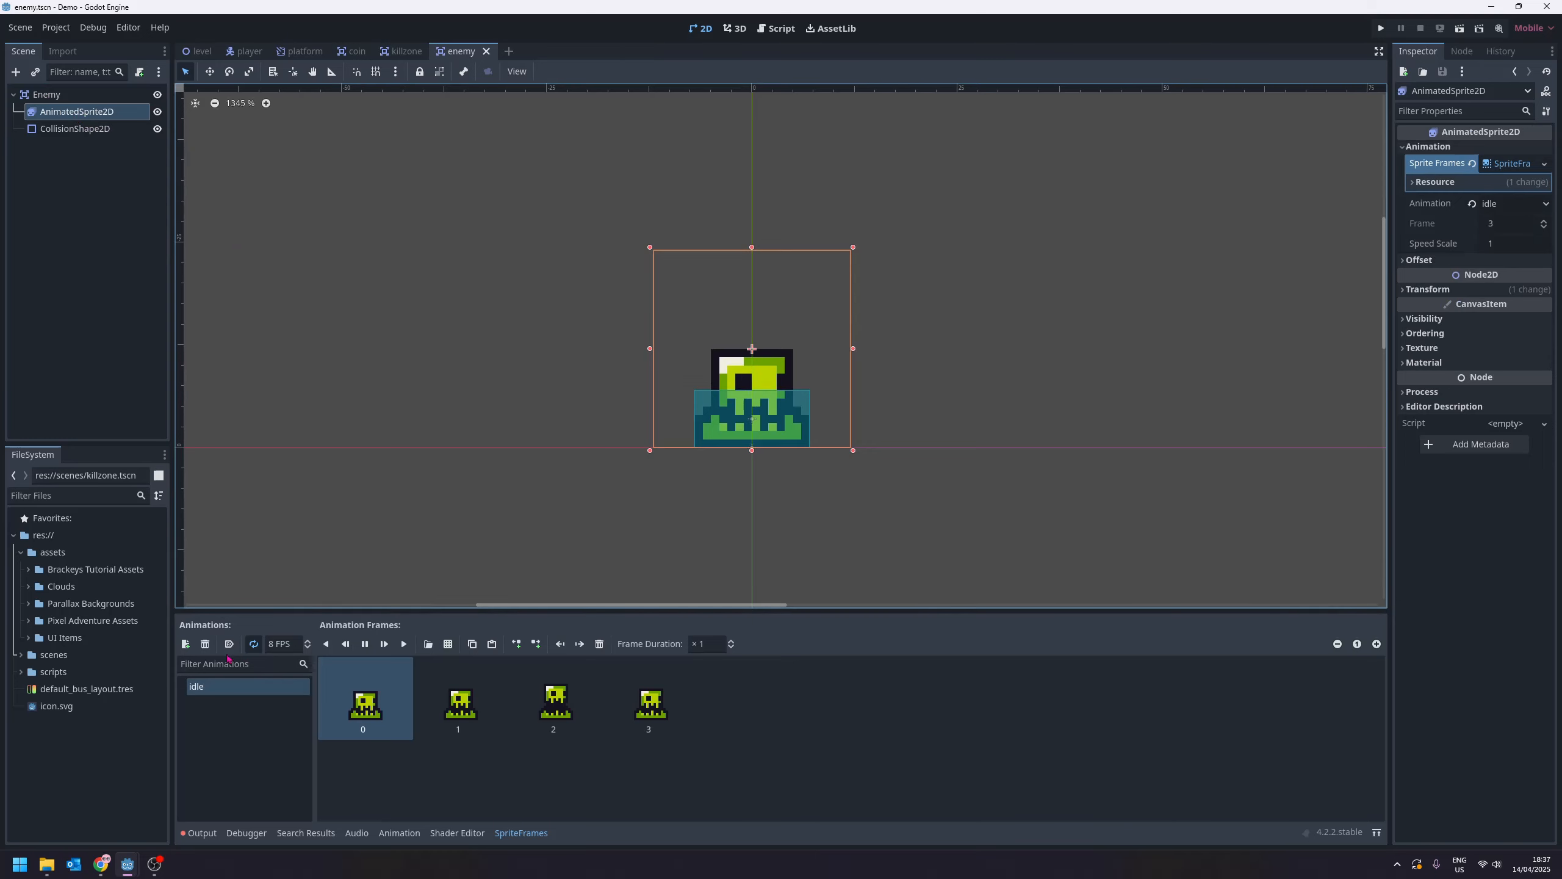
left_click(231, 645)
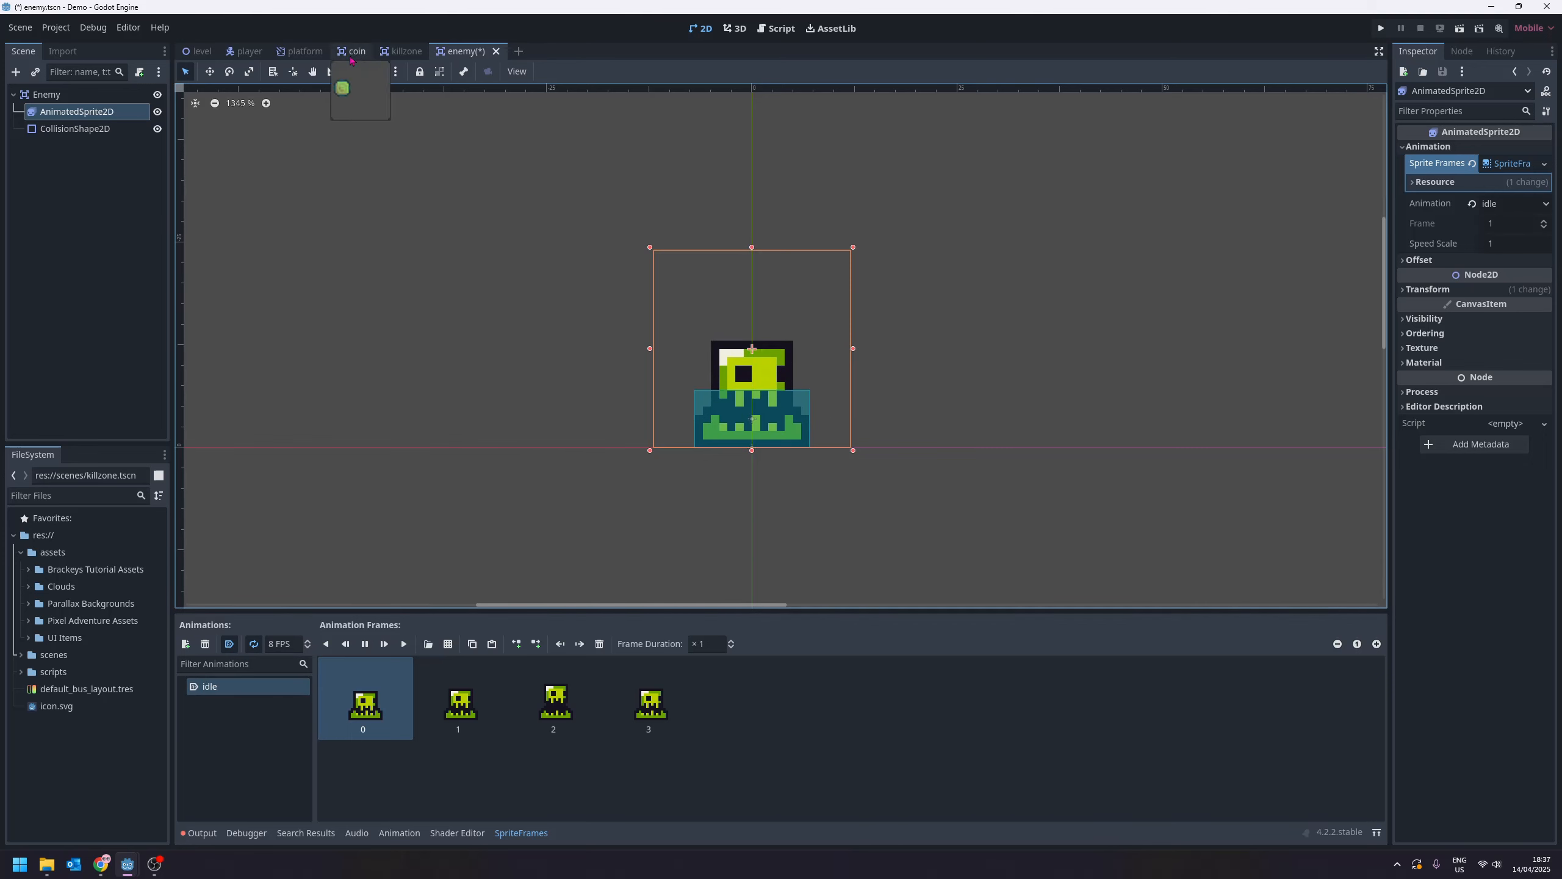
key("ctrl+s")
- Place an instance of enemy.tscn in the level scene, on the sunken grass floor between the lower spikes and the three coins
left_click(200, 53)
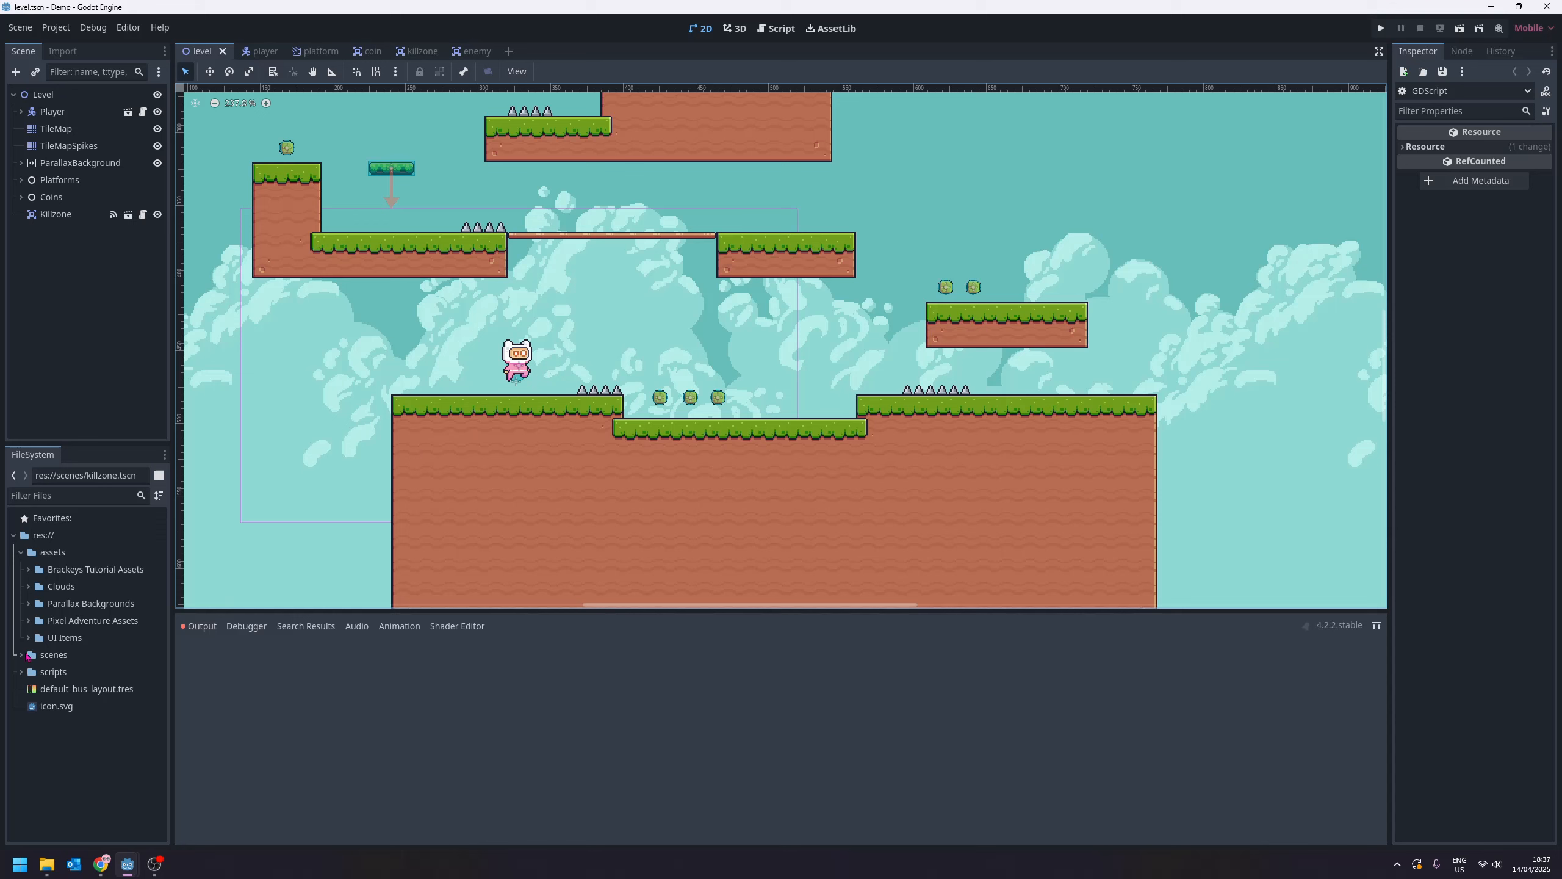
left_click(27, 656)
left_click(72, 688)
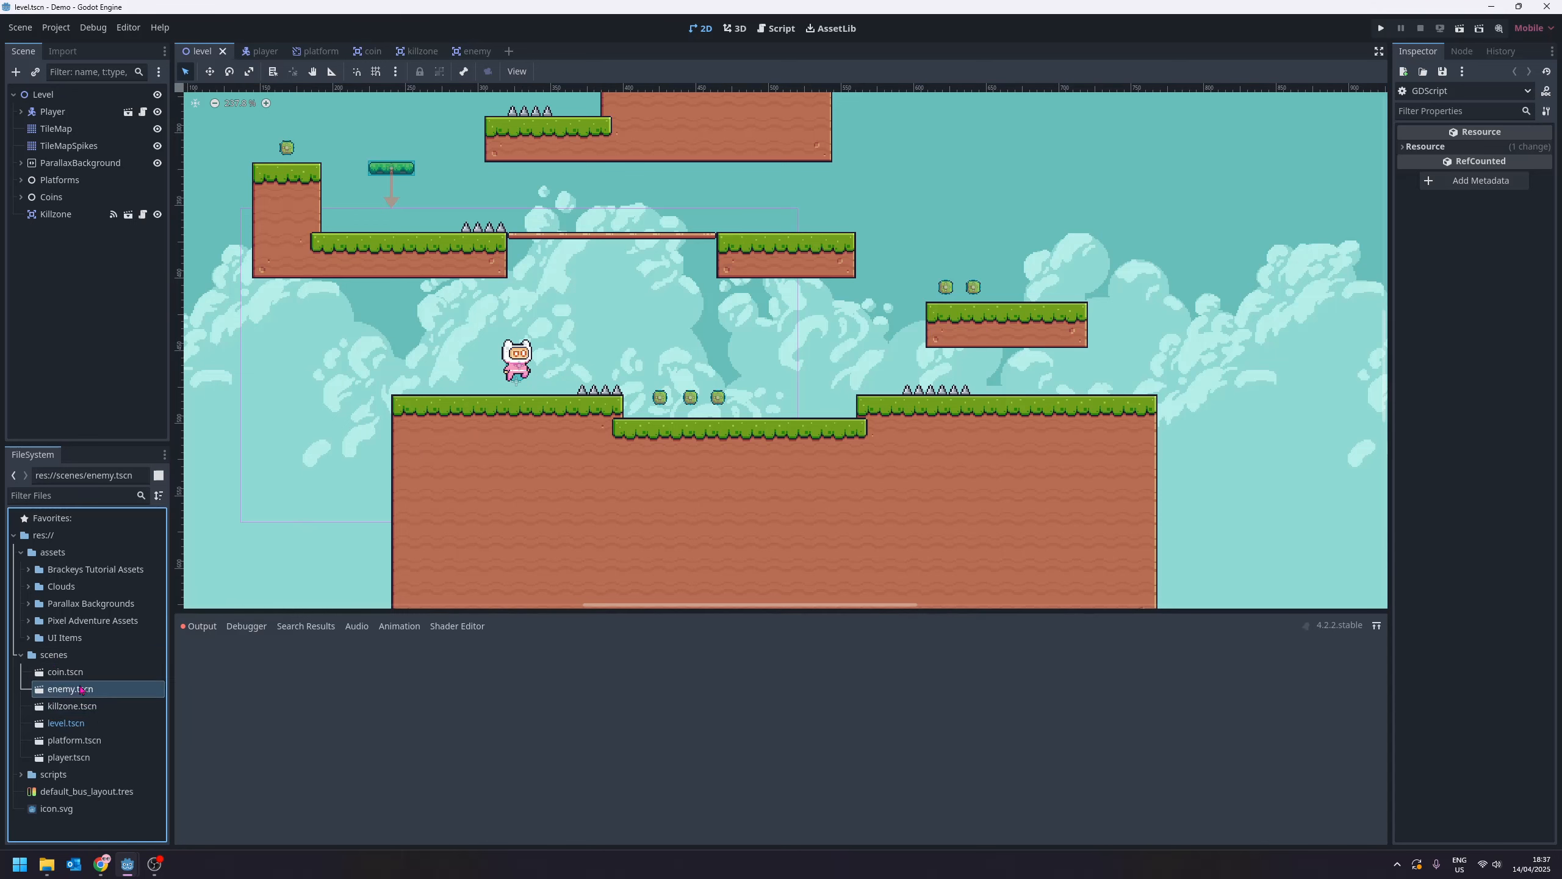
left_click_drag(96, 692, 644, 421)
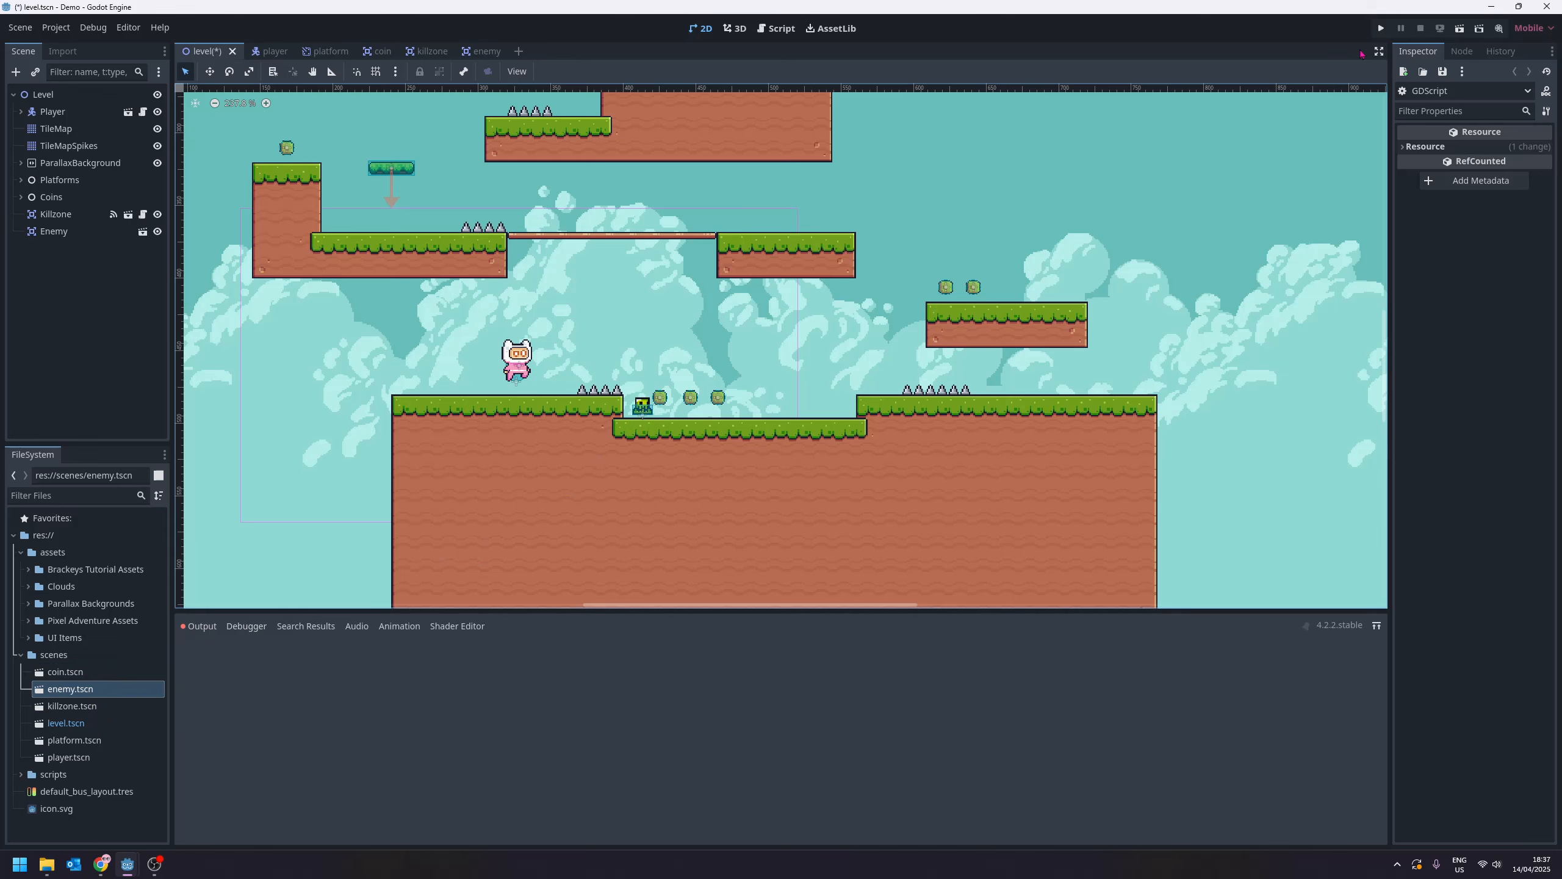
- Run the project and walk the player back and forth past the enemy to test it, then end the test
left_click(1381, 28)
key("Right")
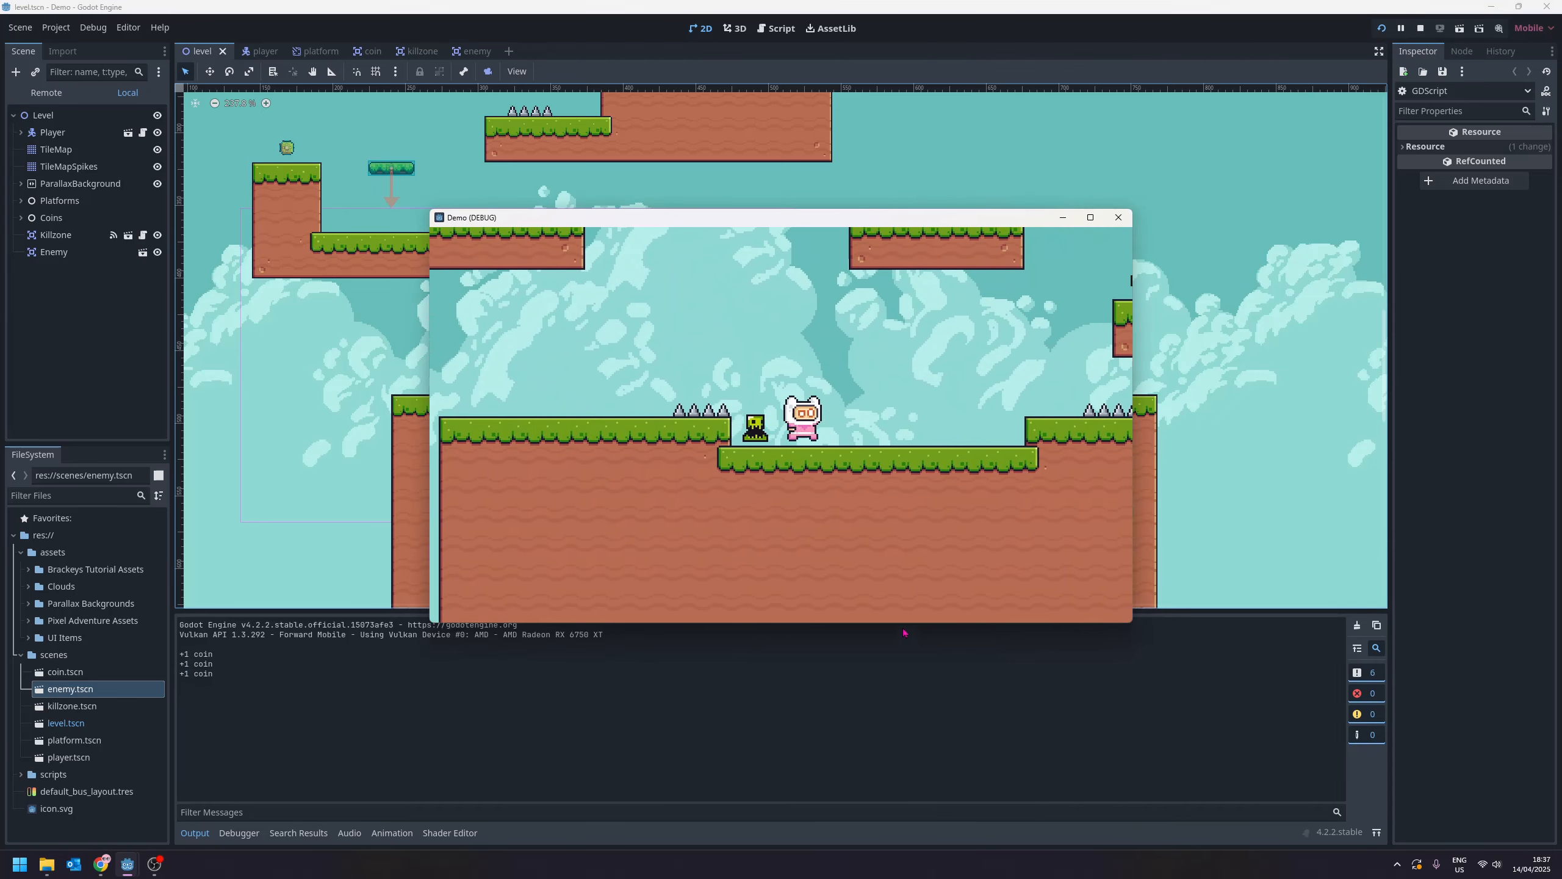
key("Left")
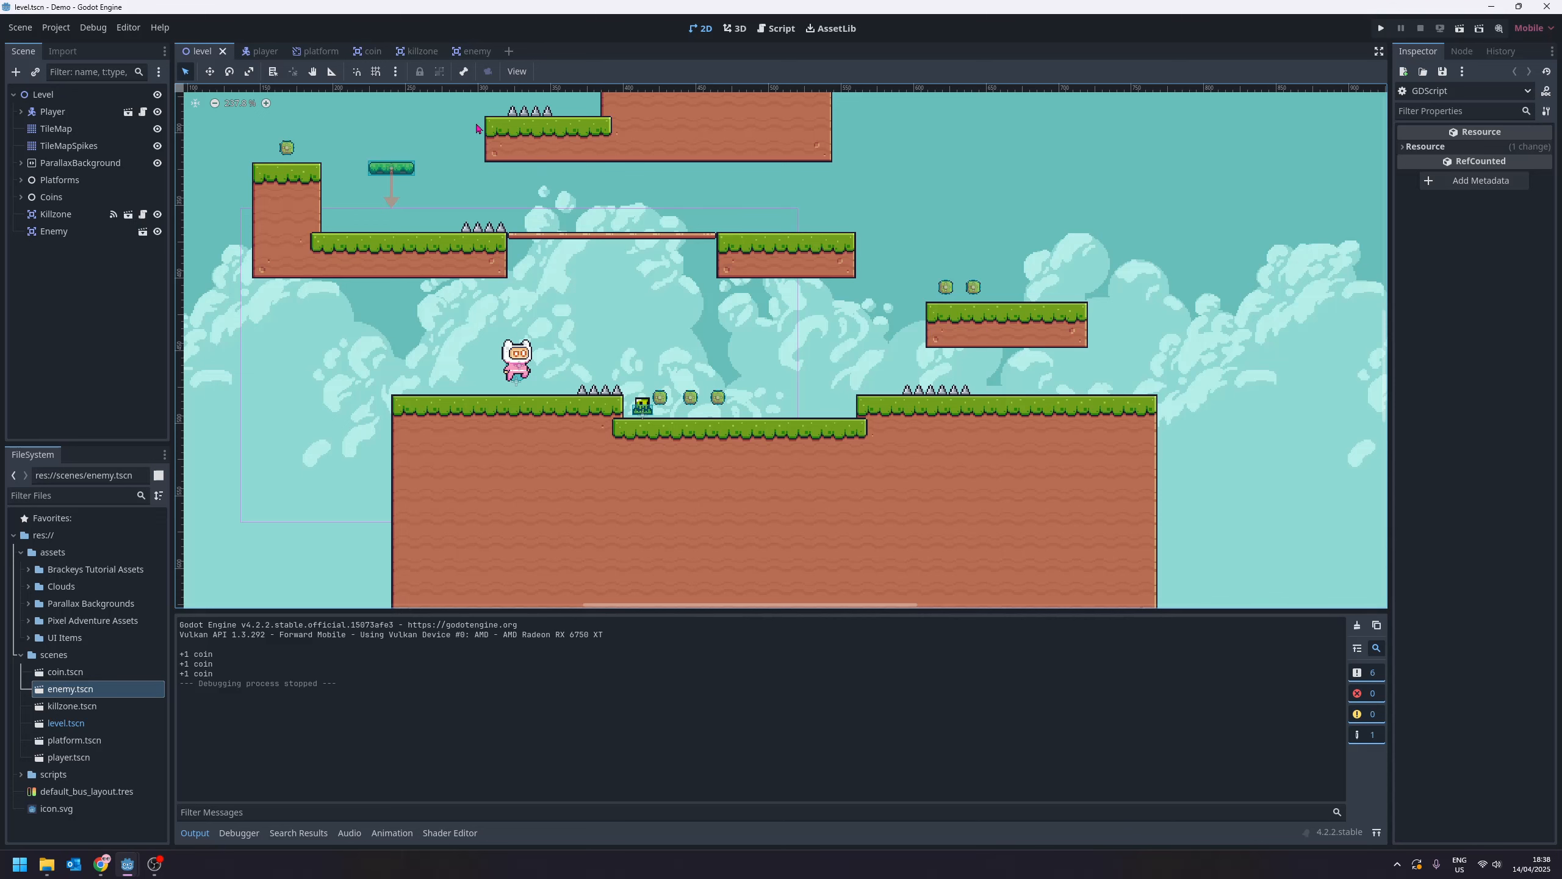
- Attach a new GDScript with the default Node template to the Enemy root node, stored as enemy.gd in res://scripts
left_click(464, 52)
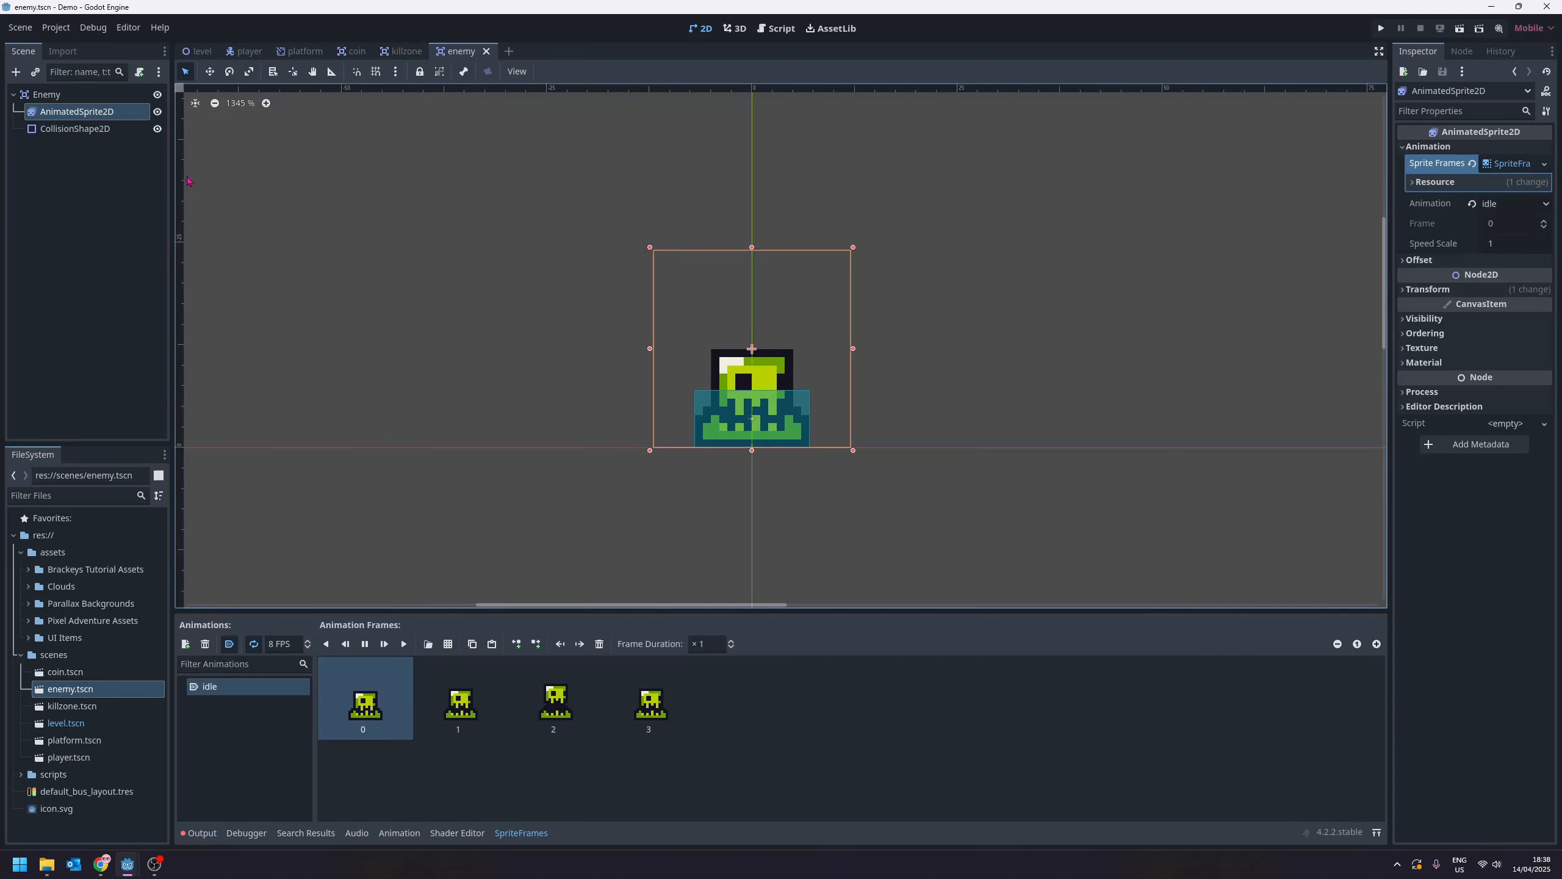
left_click(49, 94)
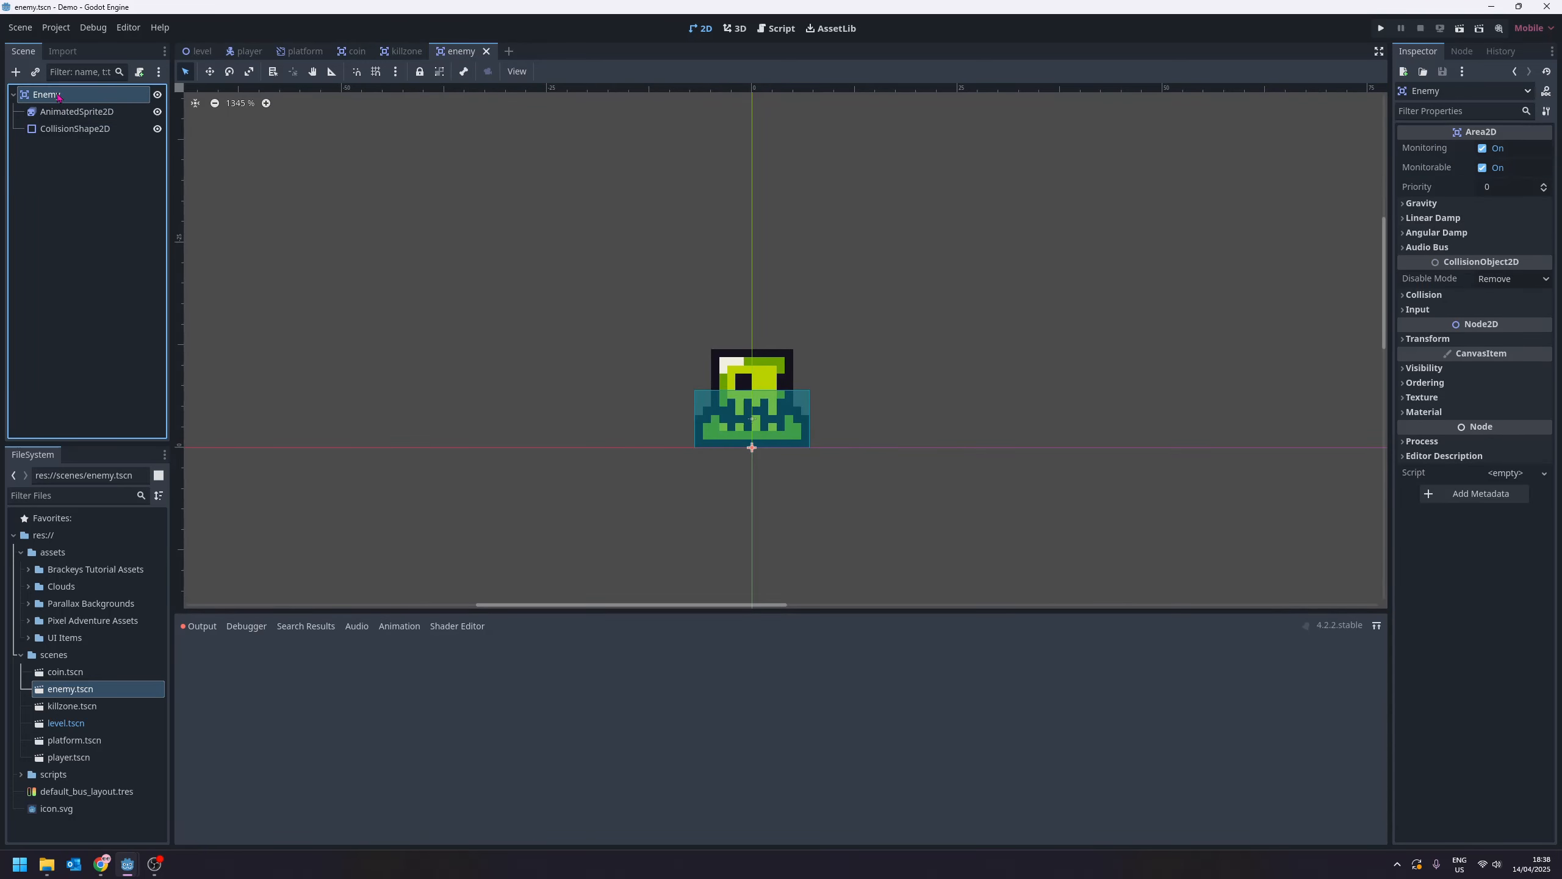
right_click(72, 94)
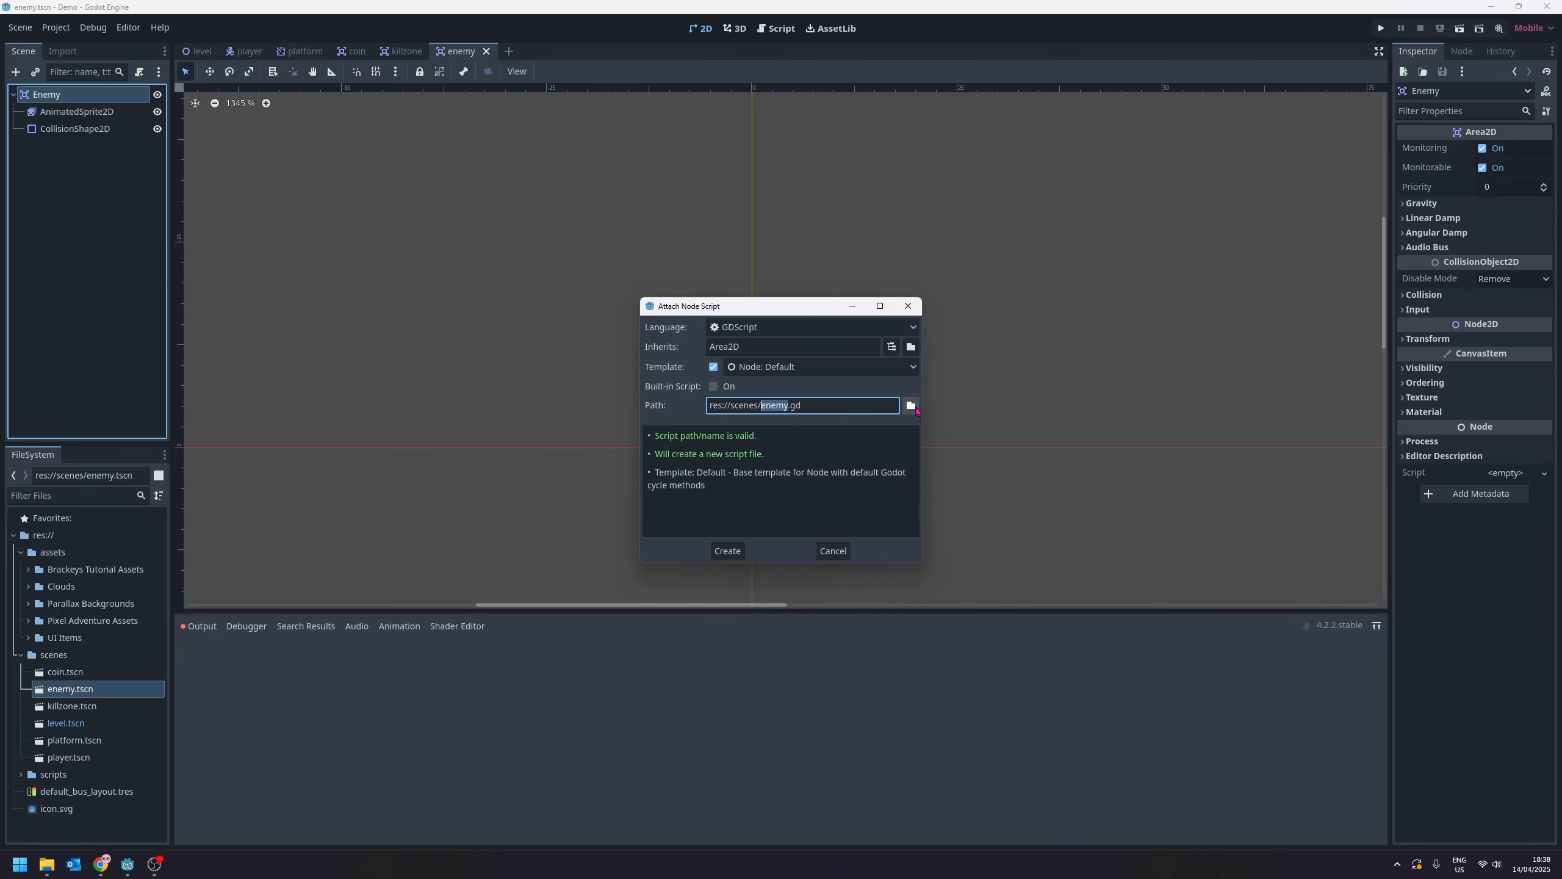
left_click(911, 409)
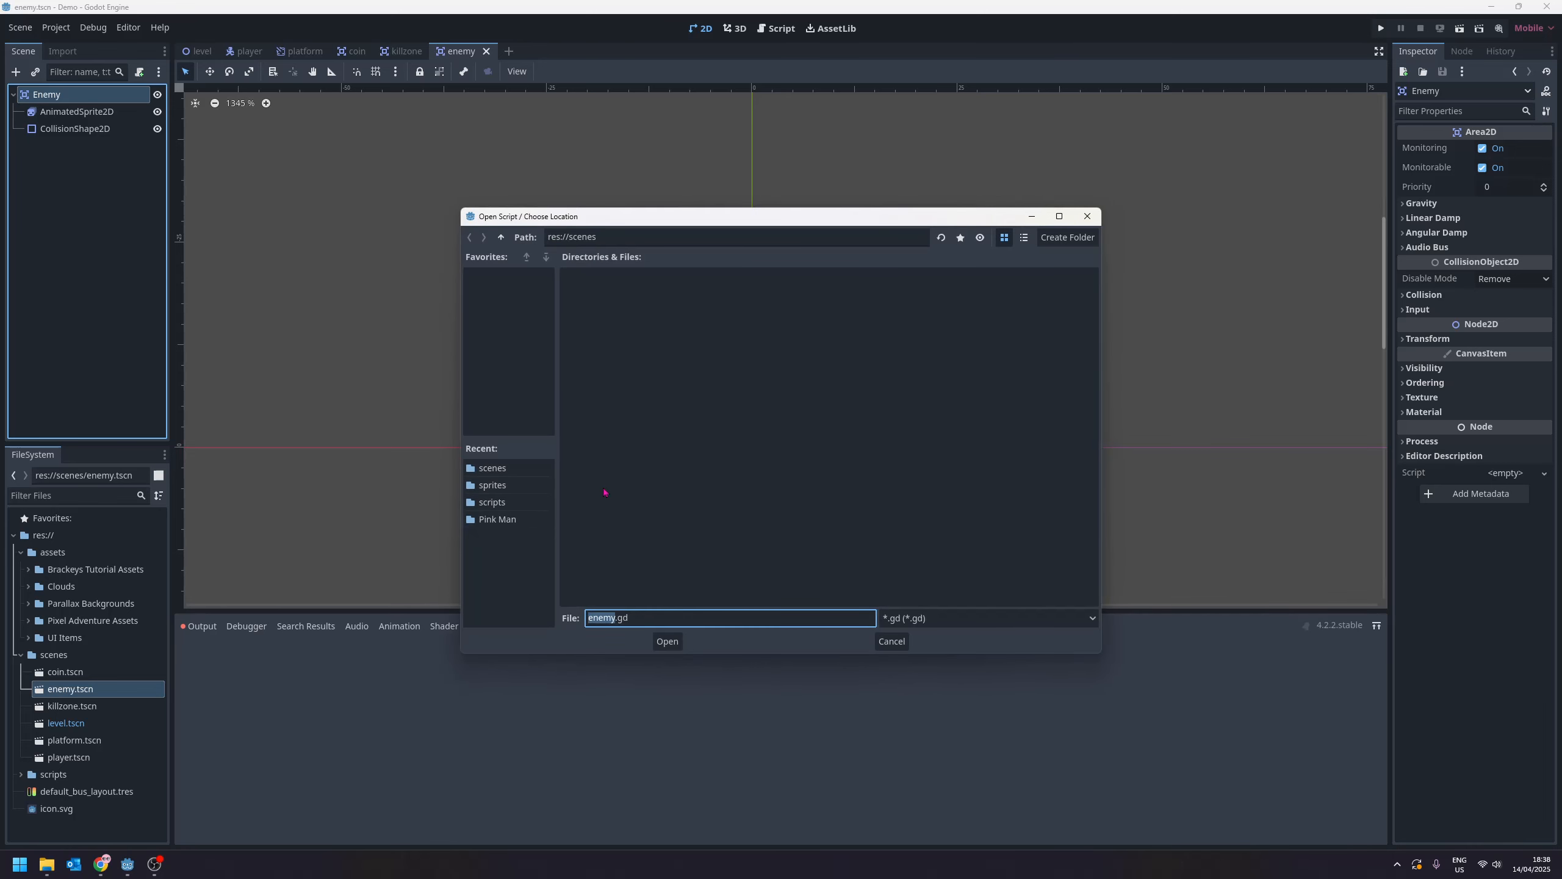
left_click(516, 503)
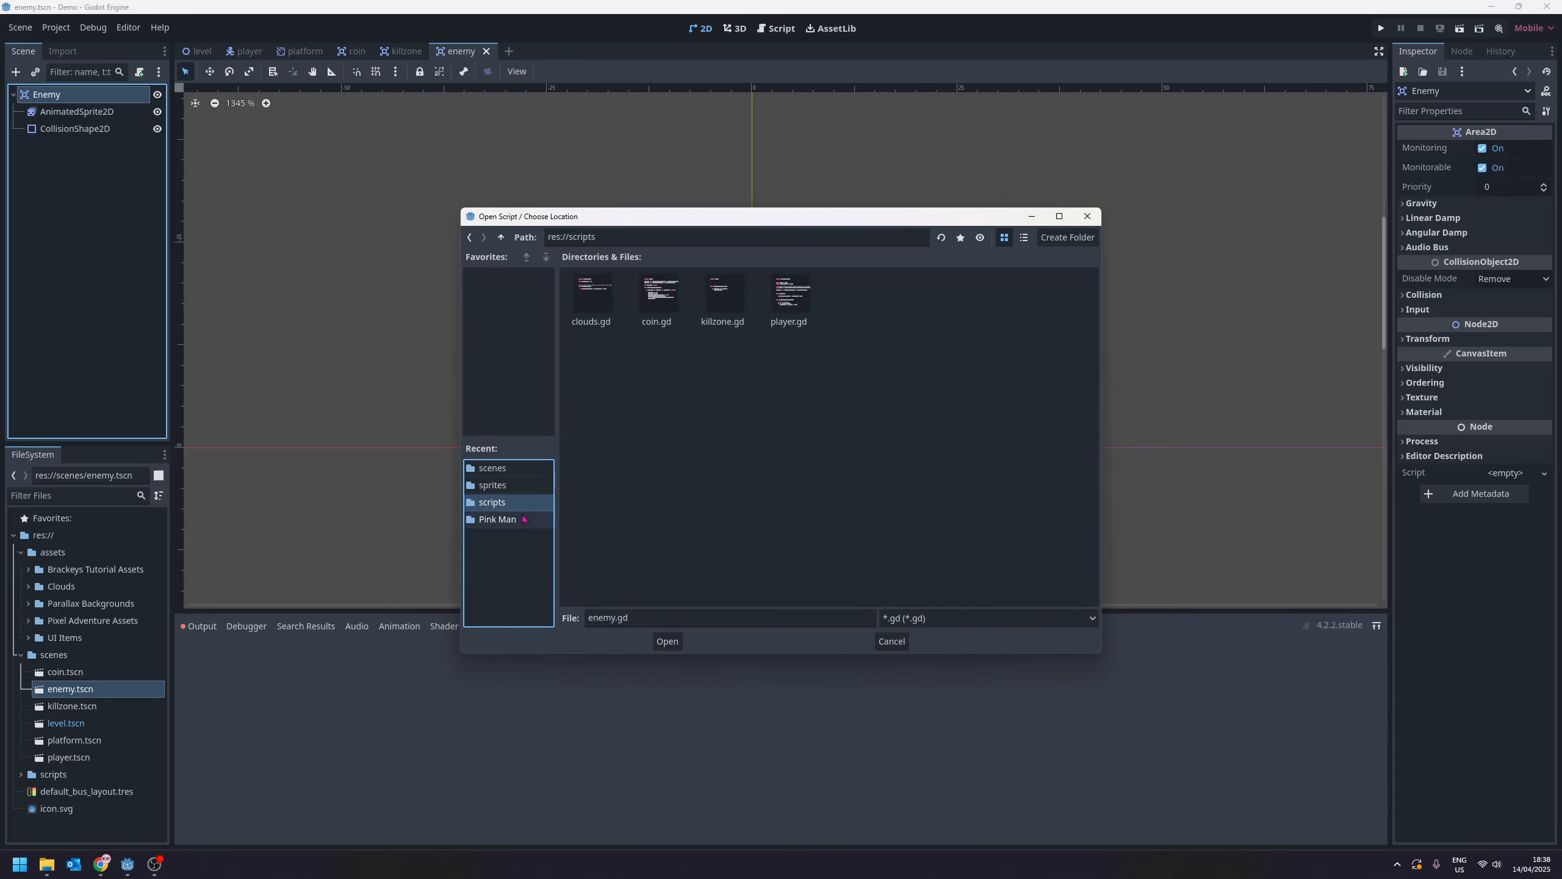
left_click(668, 641)
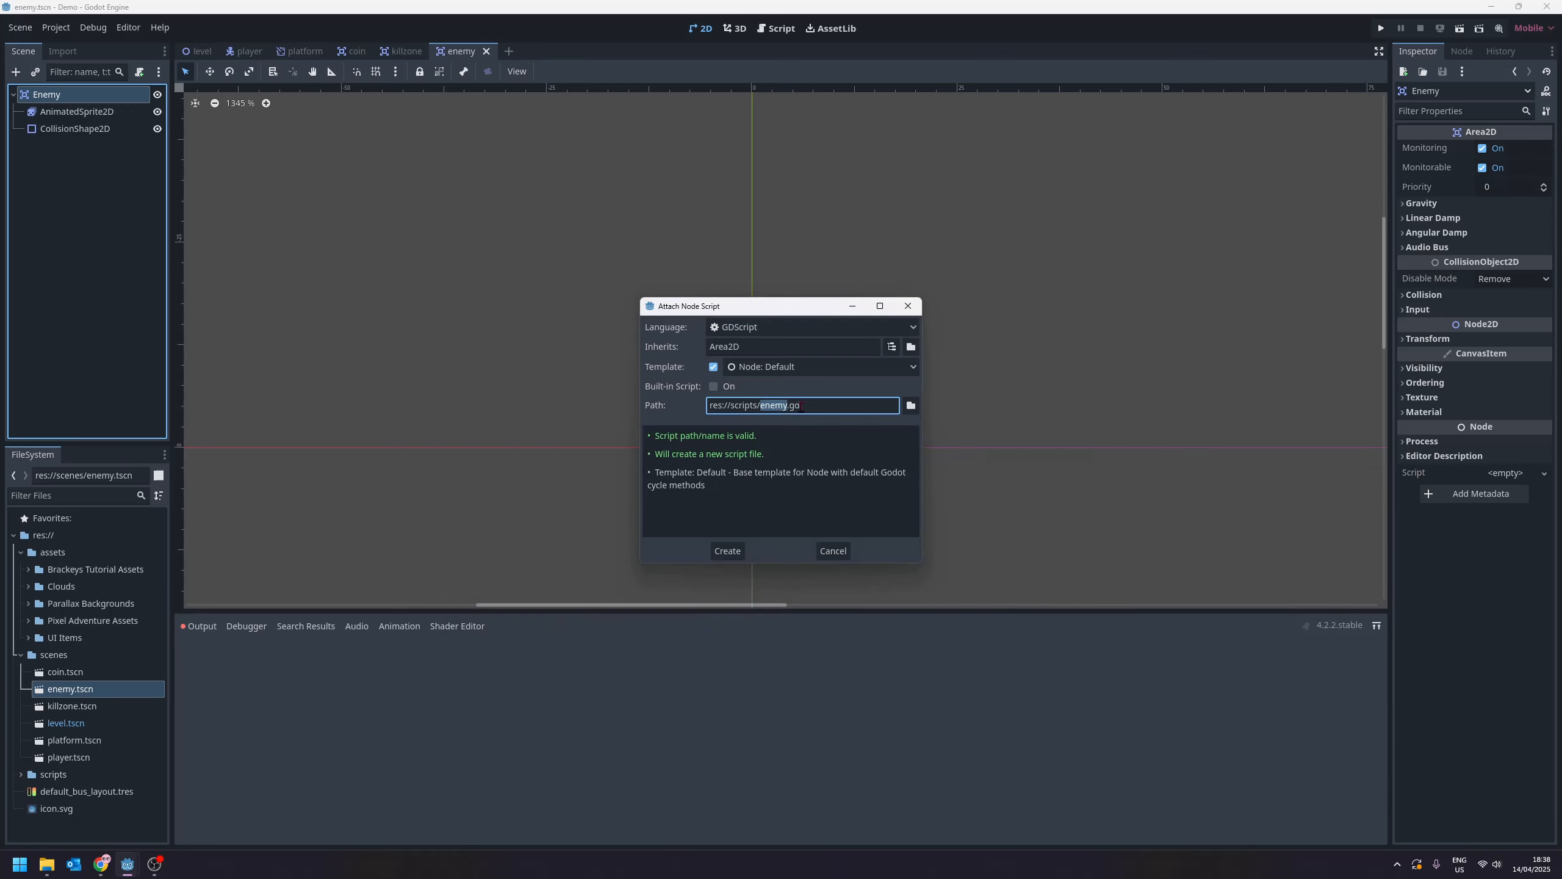
left_click(738, 551)
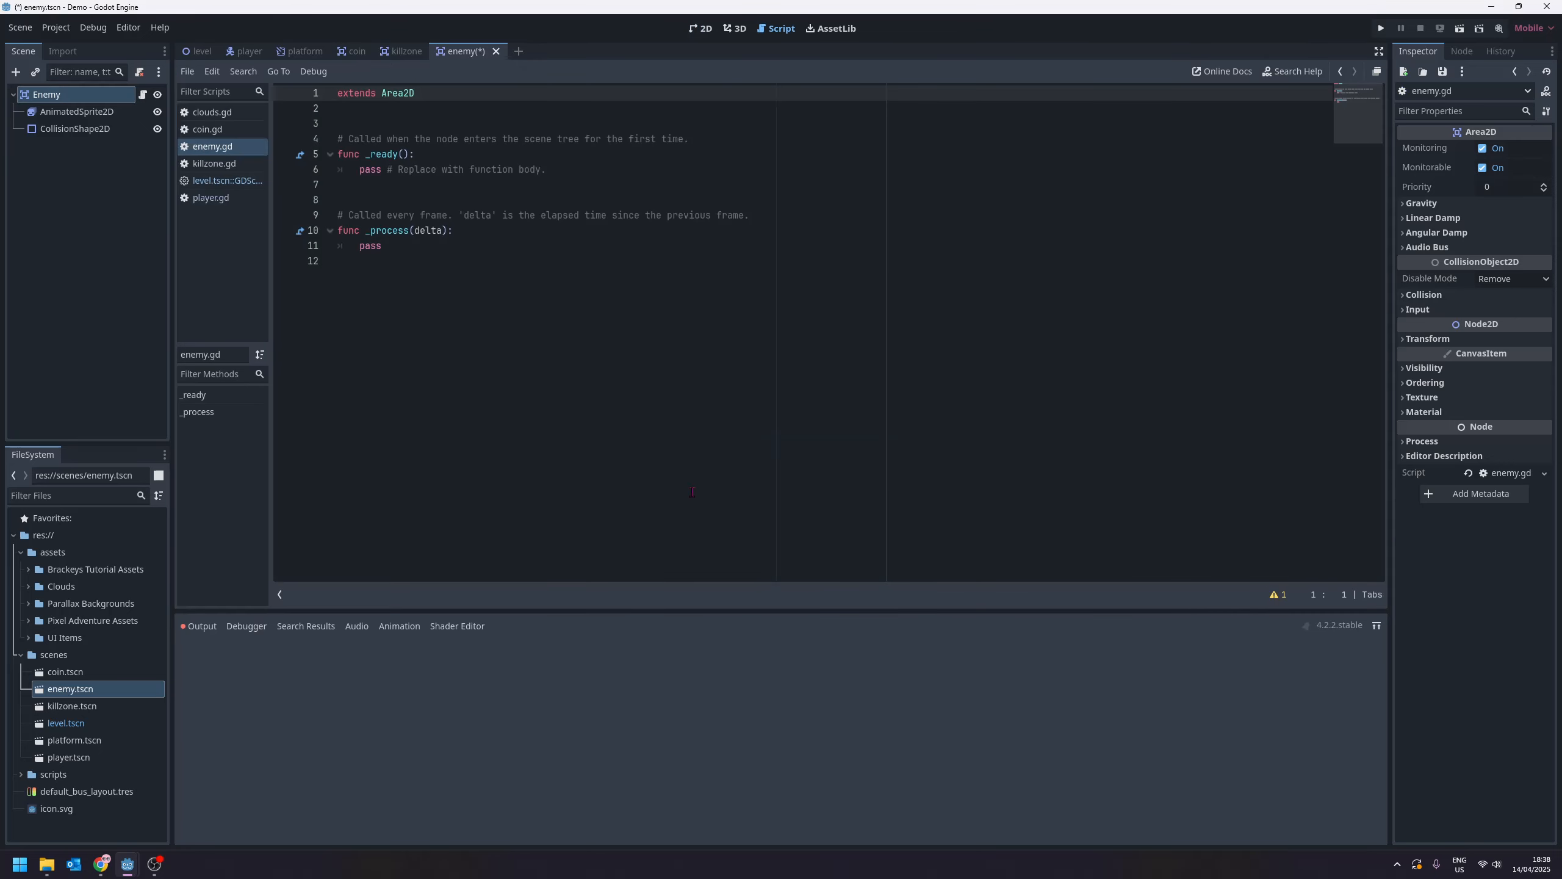
- Connect the Enemy node's body_entered signal to a new _on_body_entered method in enemy.gd
left_click_drag(692, 491, 313, 146)
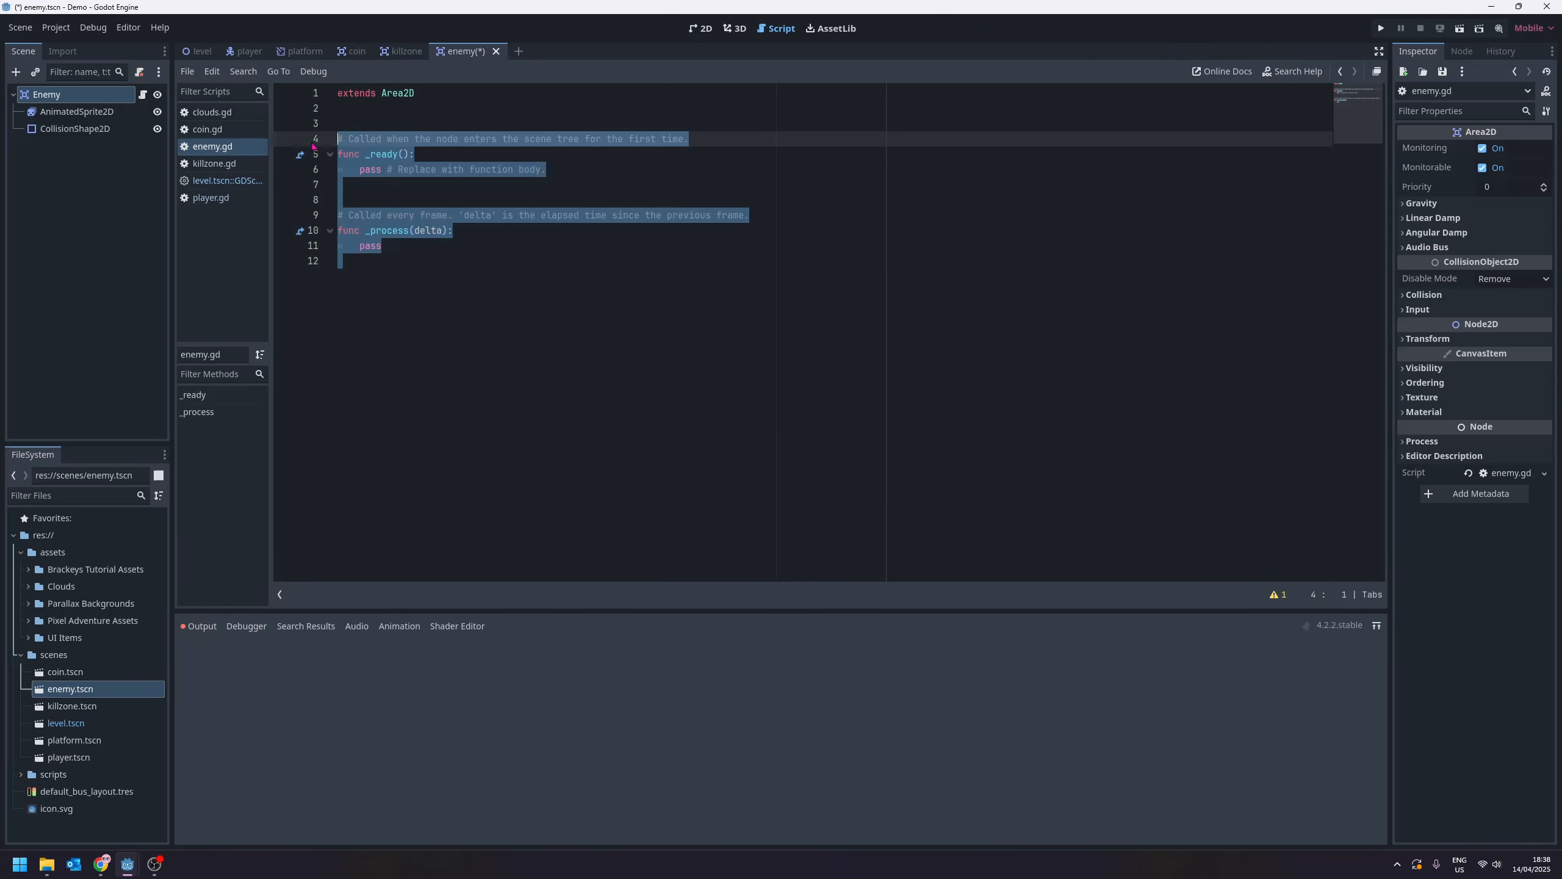
left_click(431, 351)
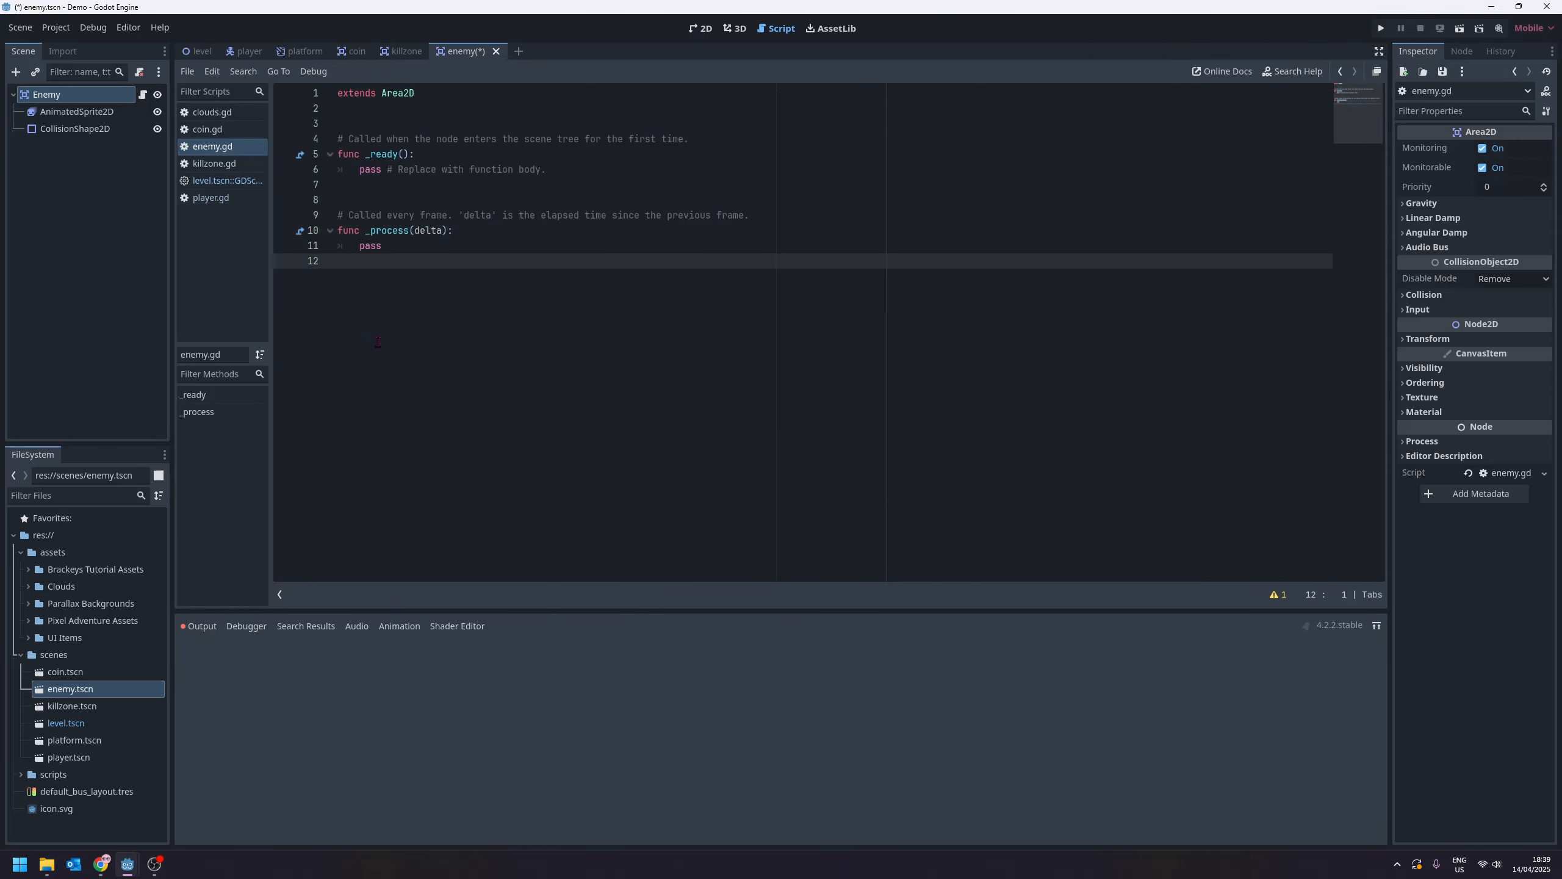
key("Return")
key("Return")
left_click(72, 98)
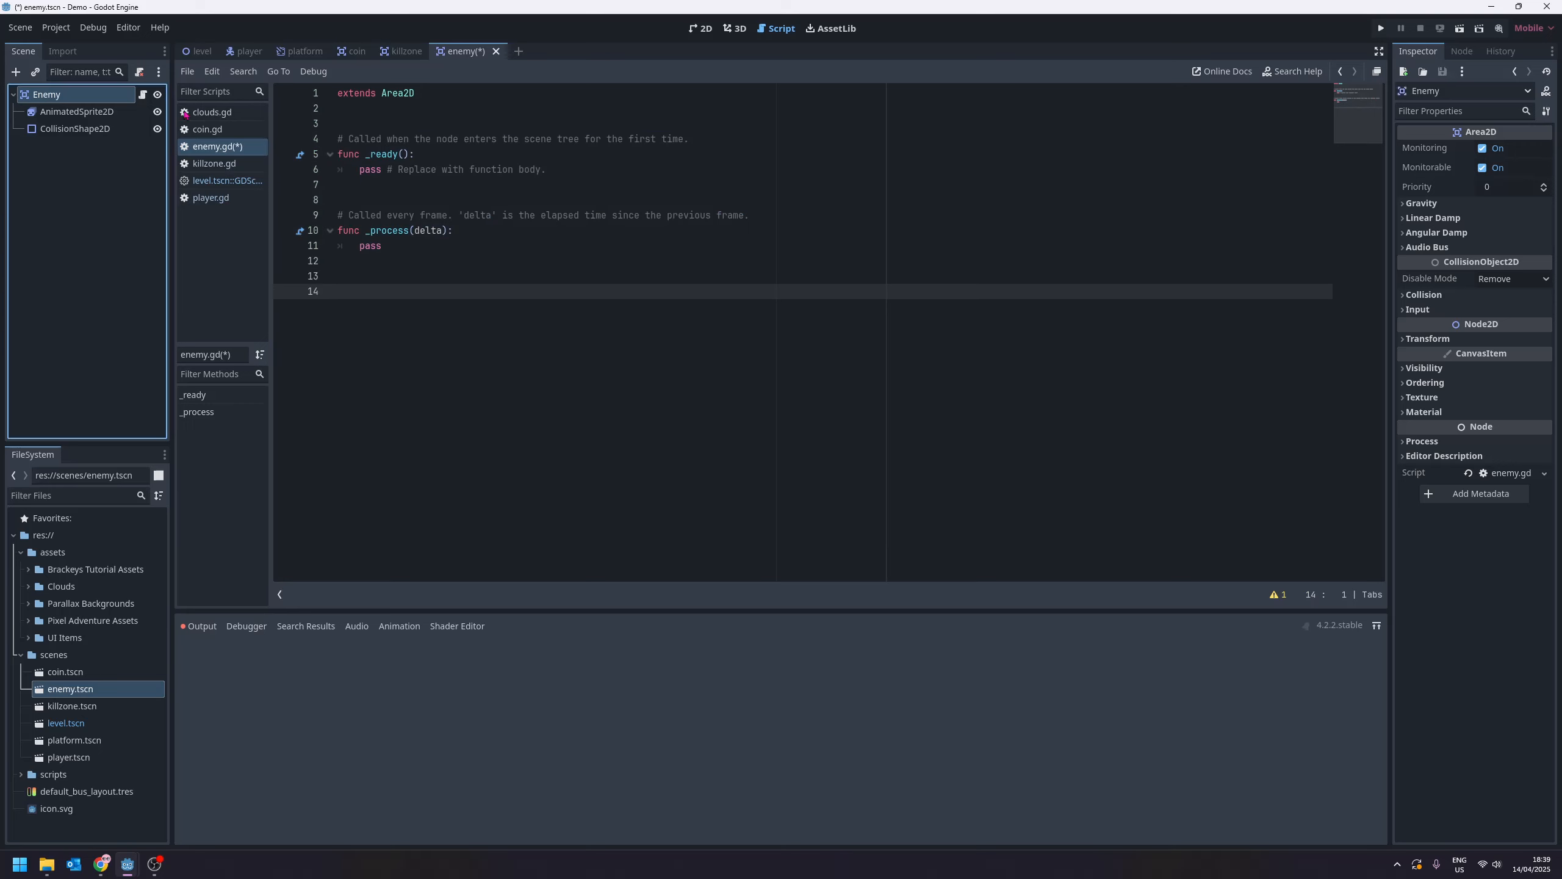
left_click(1461, 52)
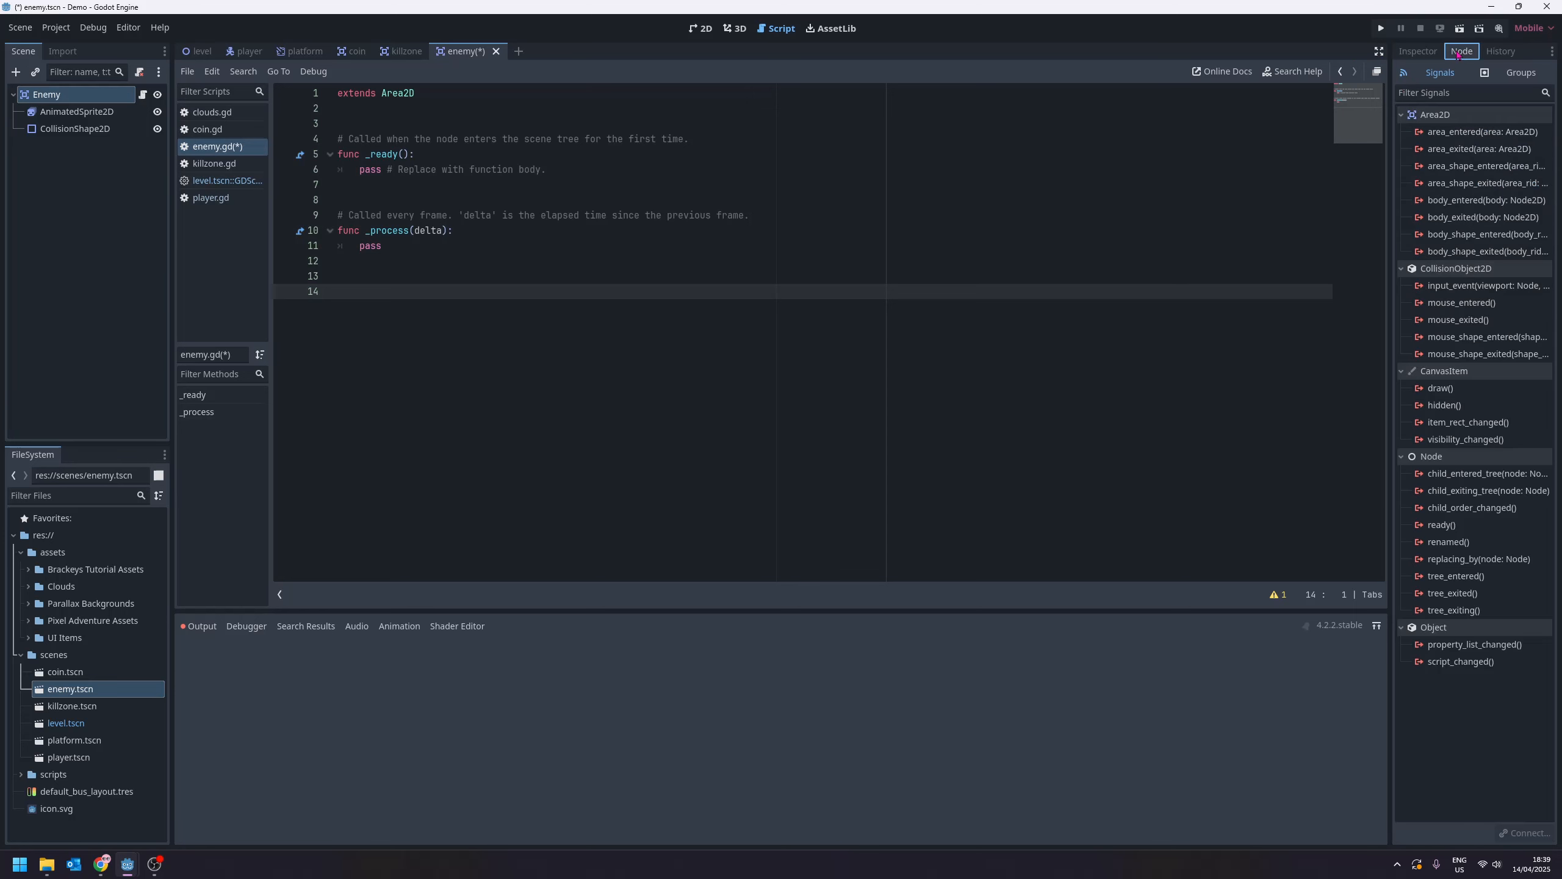
left_click(1463, 202)
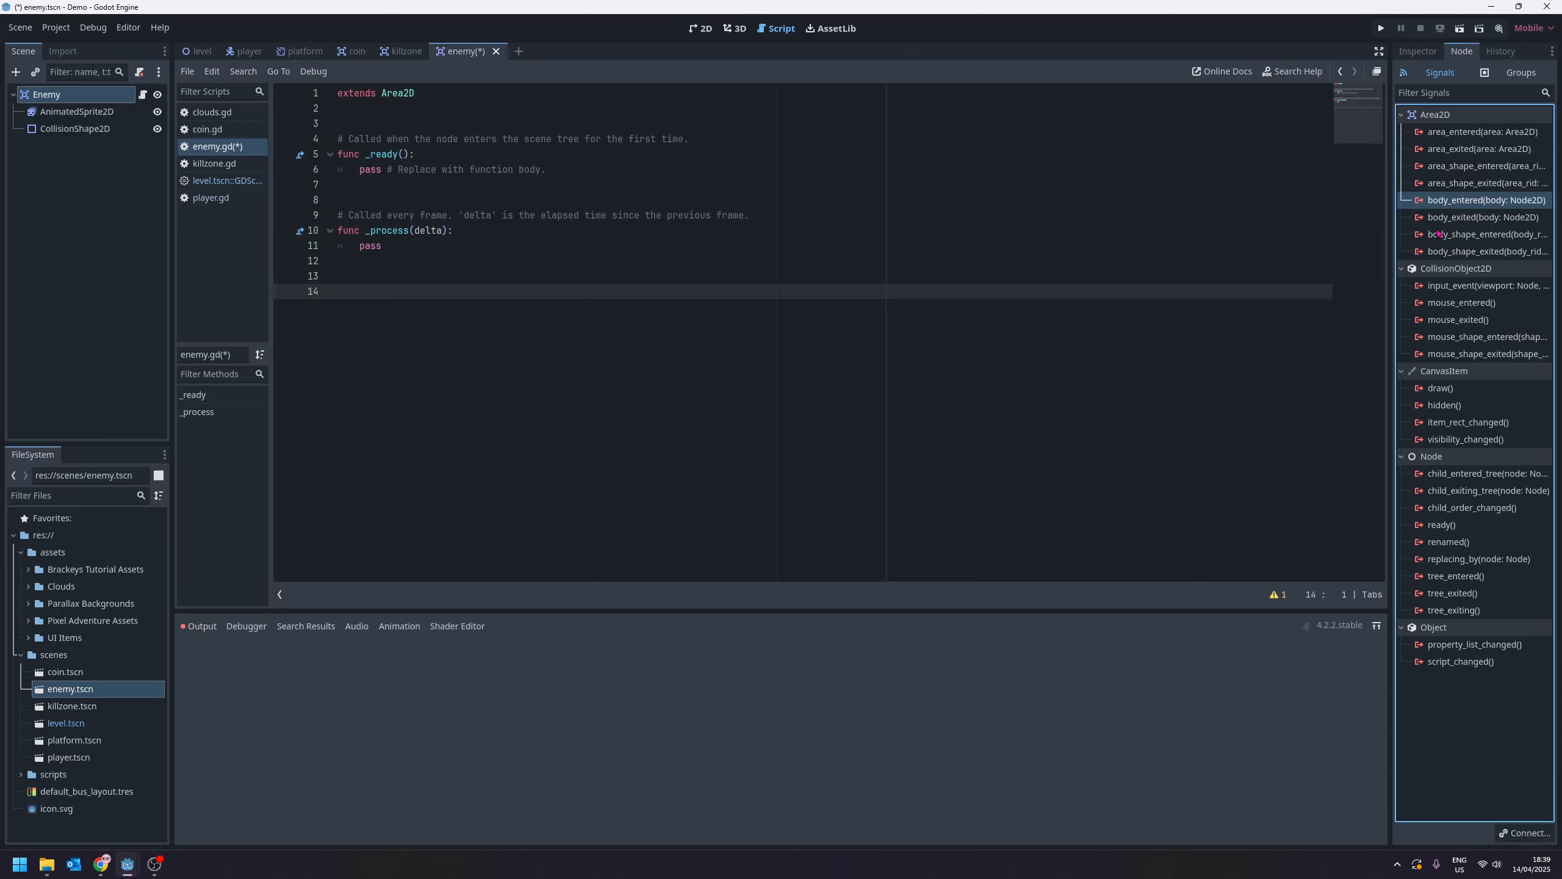
double_click(1467, 202)
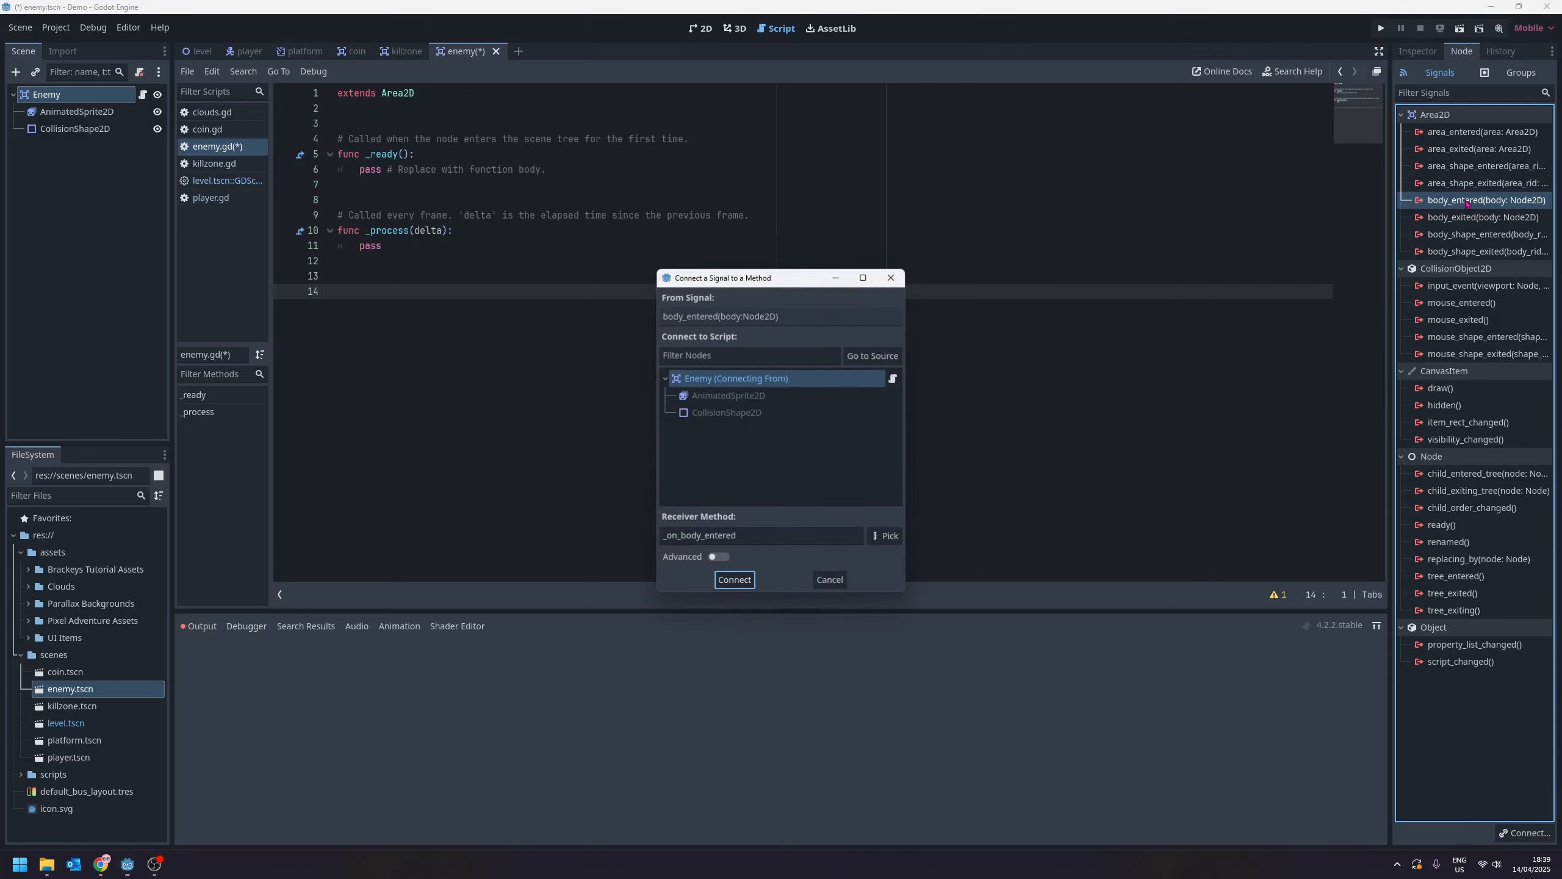
left_click(735, 581)
left_click(464, 326)
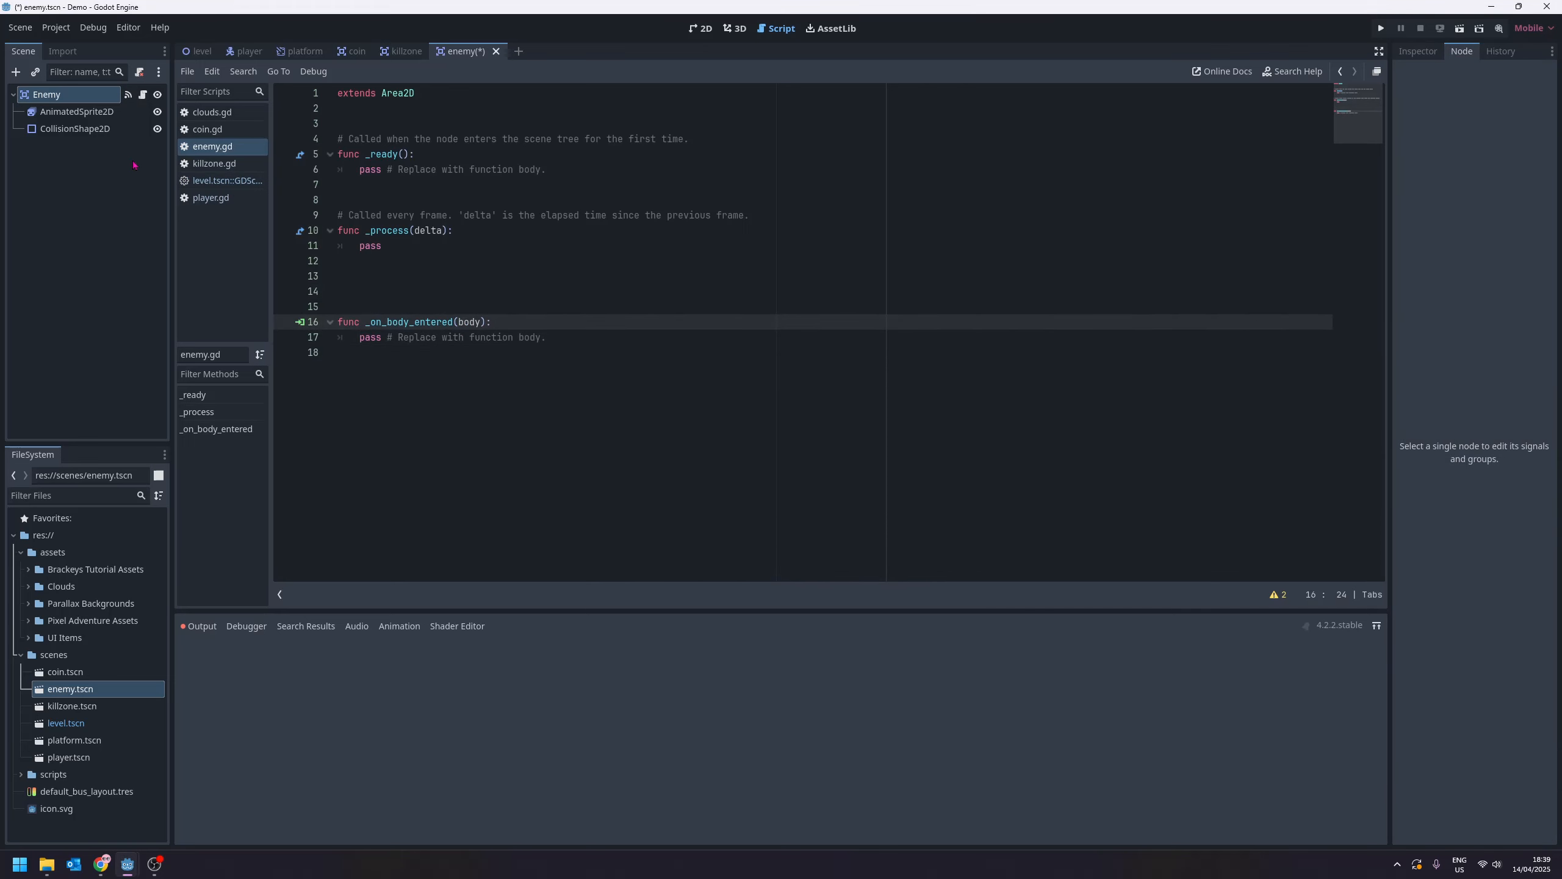
left_click(81, 130)
left_click(148, 192)
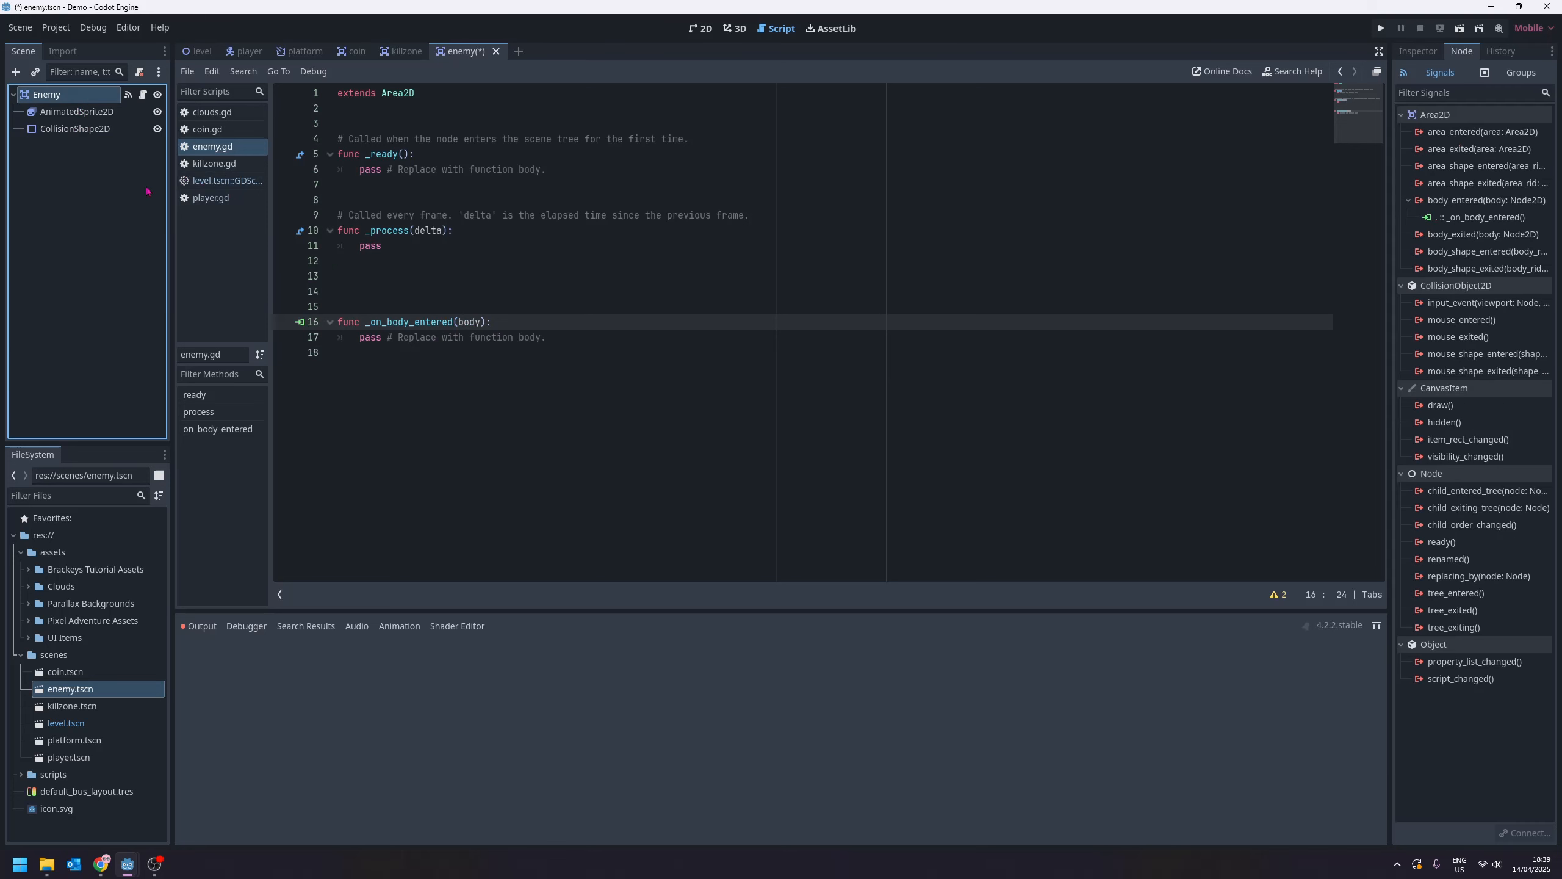
left_click(1418, 51)
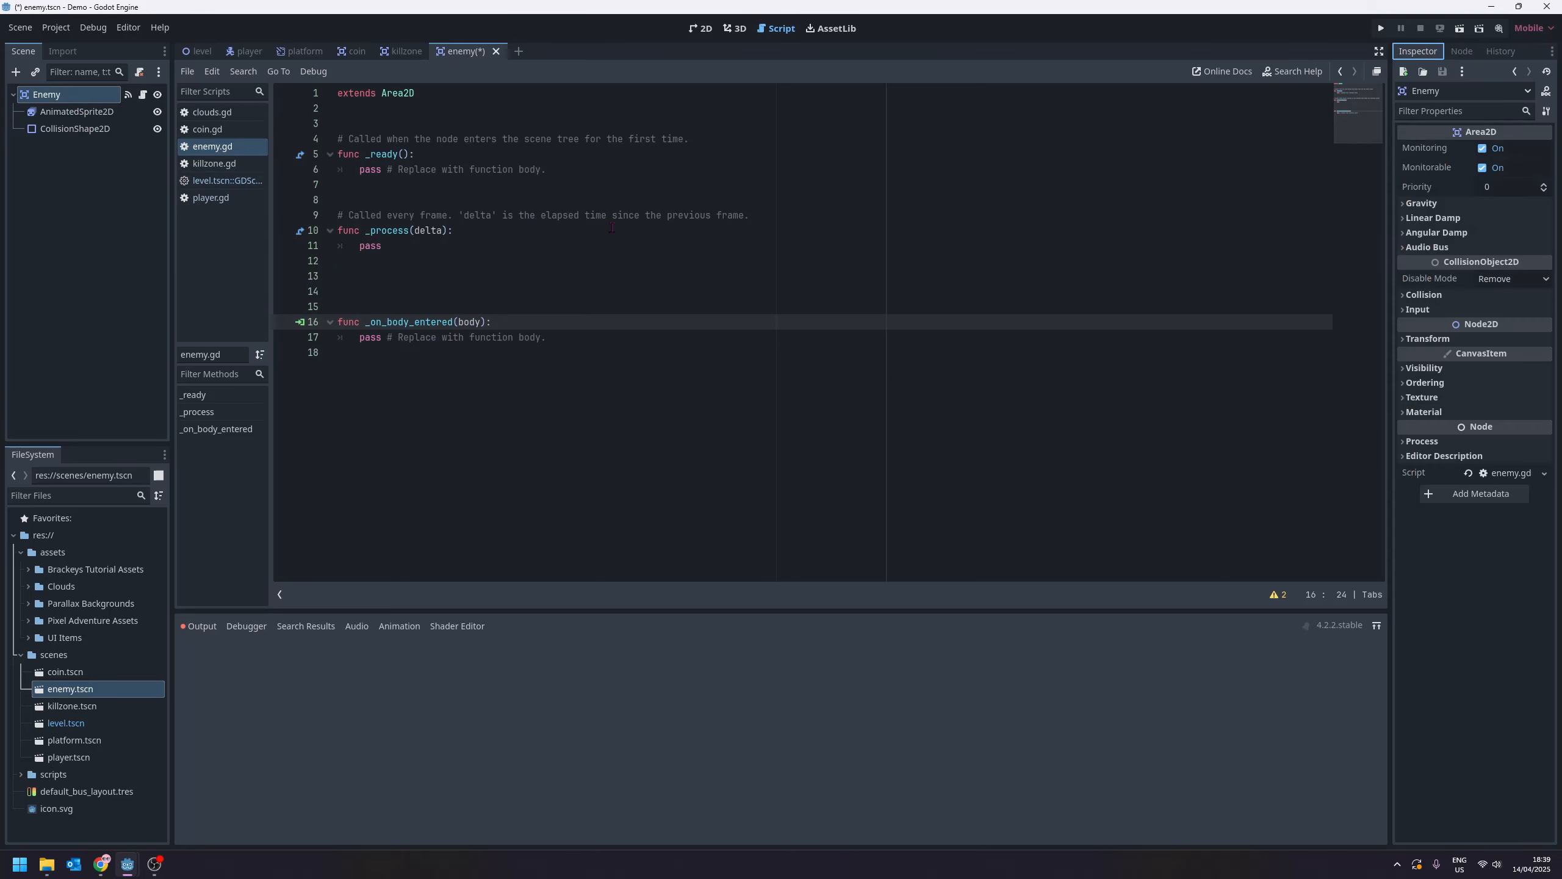
- Replace the placeholder in _on_body_entered with if body.name == "Player": followed by body.respawn(), and save the script
left_click(457, 351)
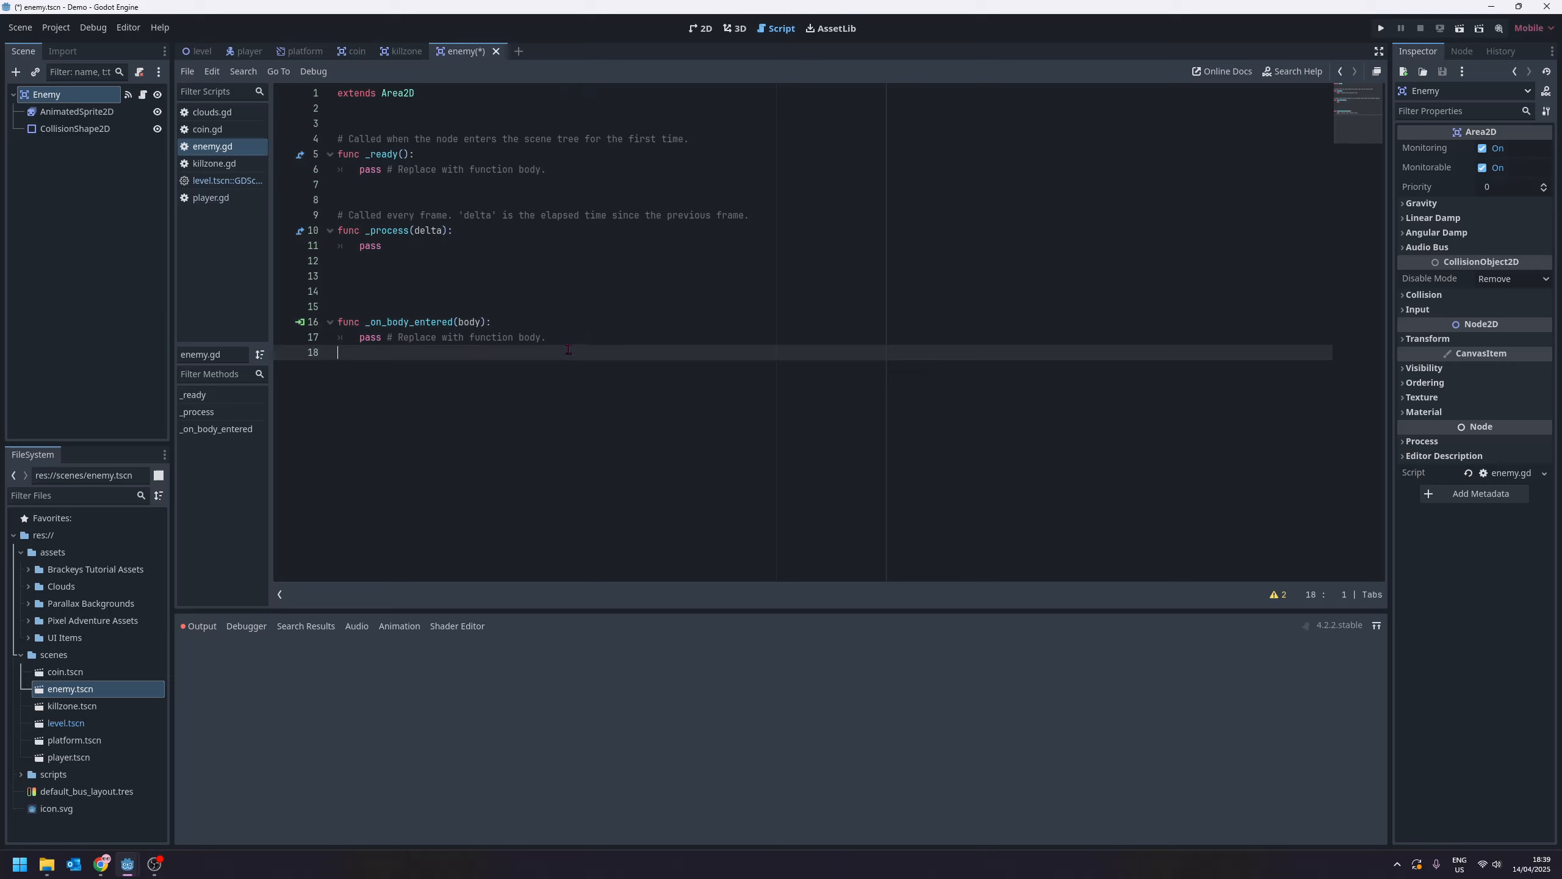
left_click_drag(567, 341, 361, 338)
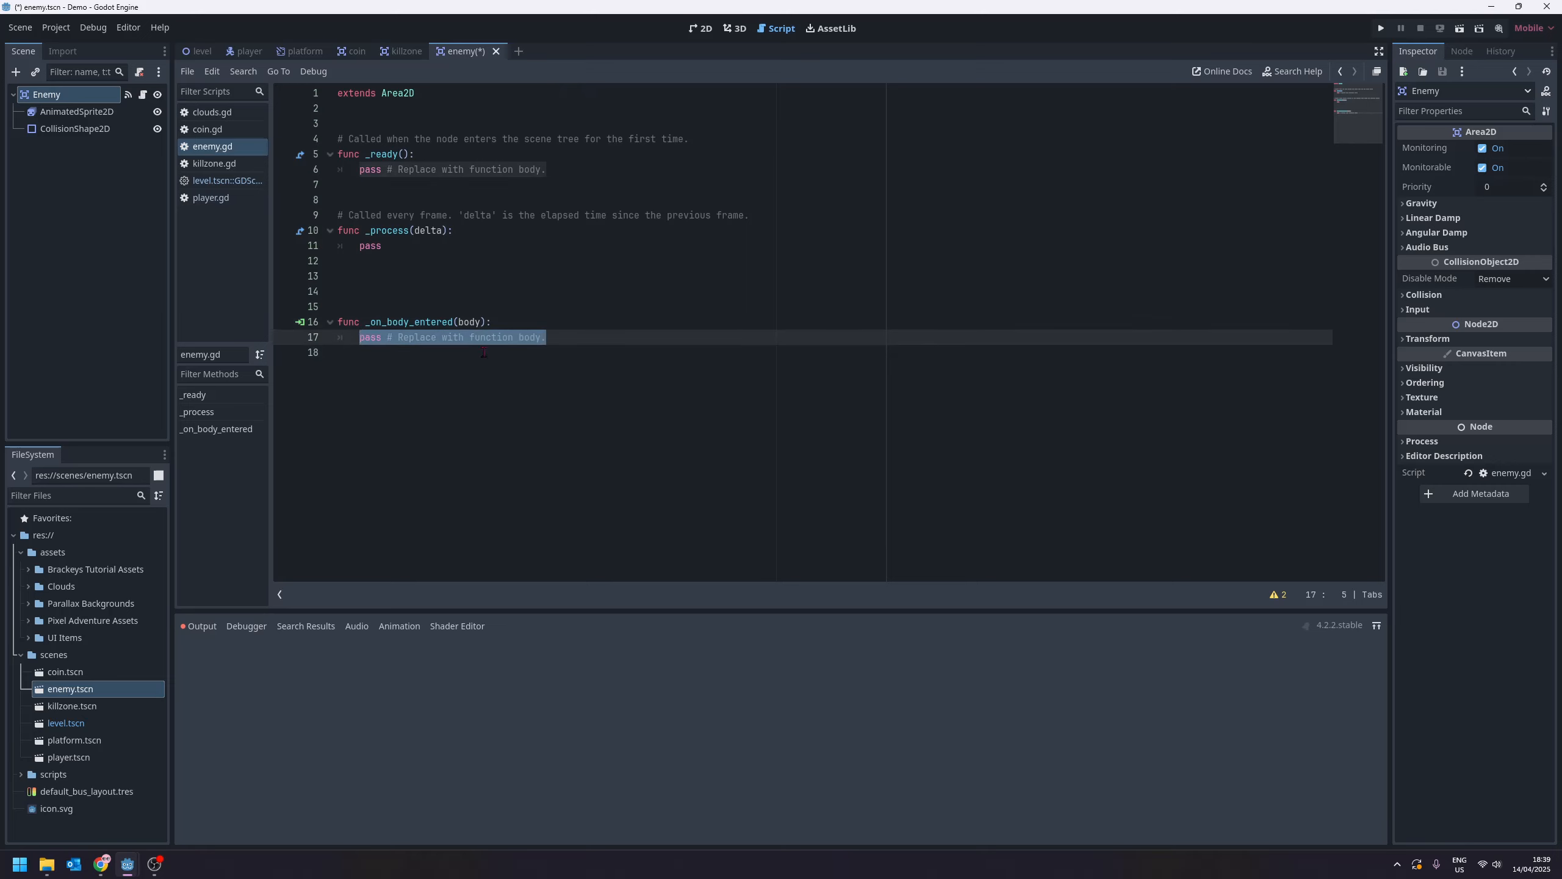
key("Return")
type("if")
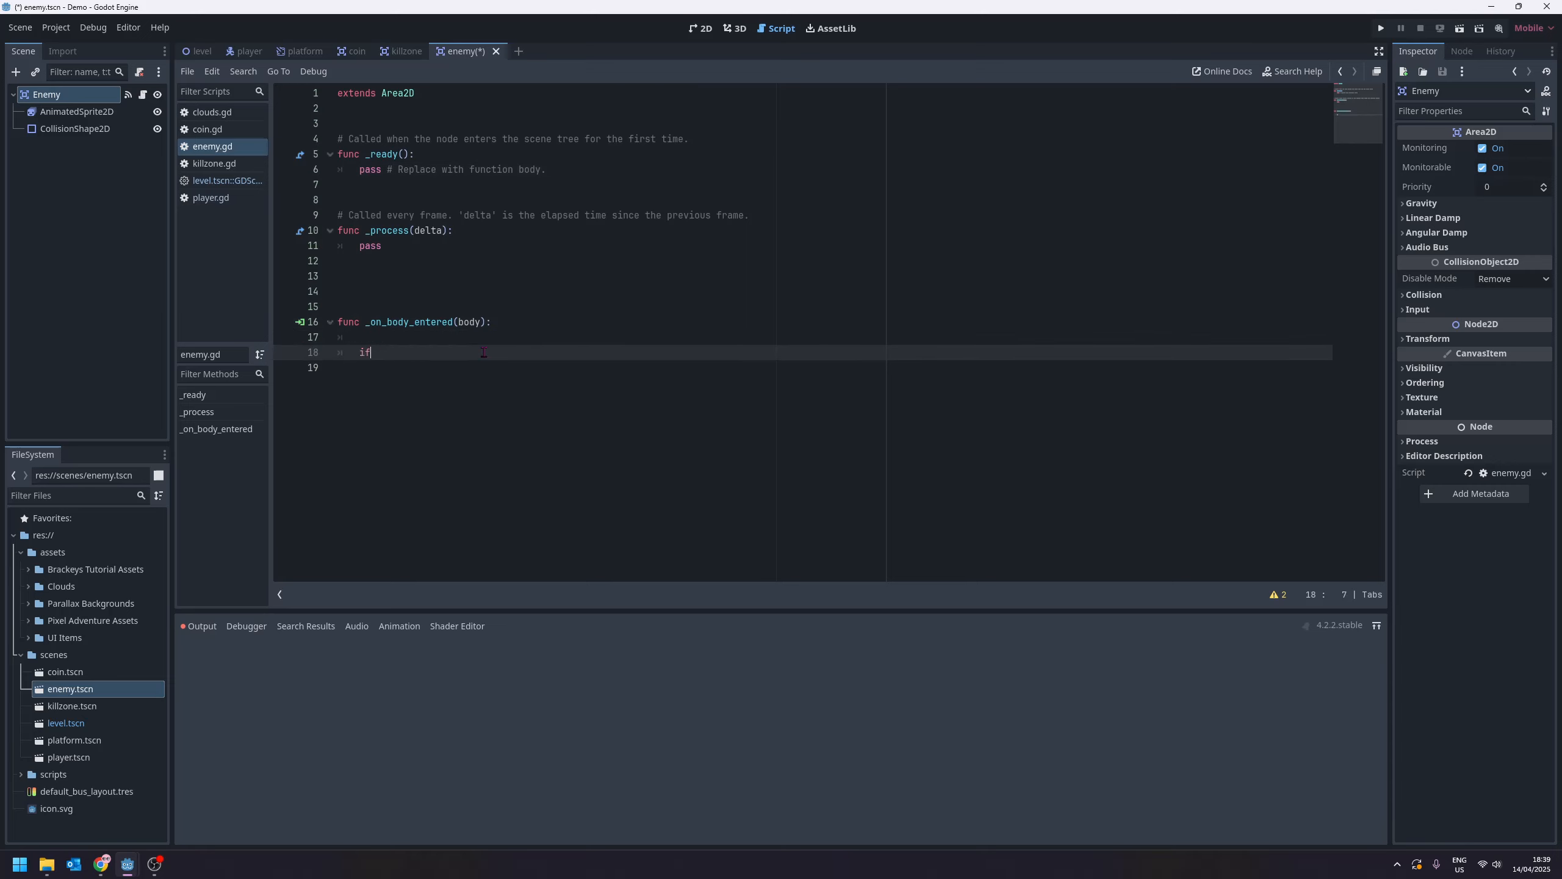
type(" body.na")
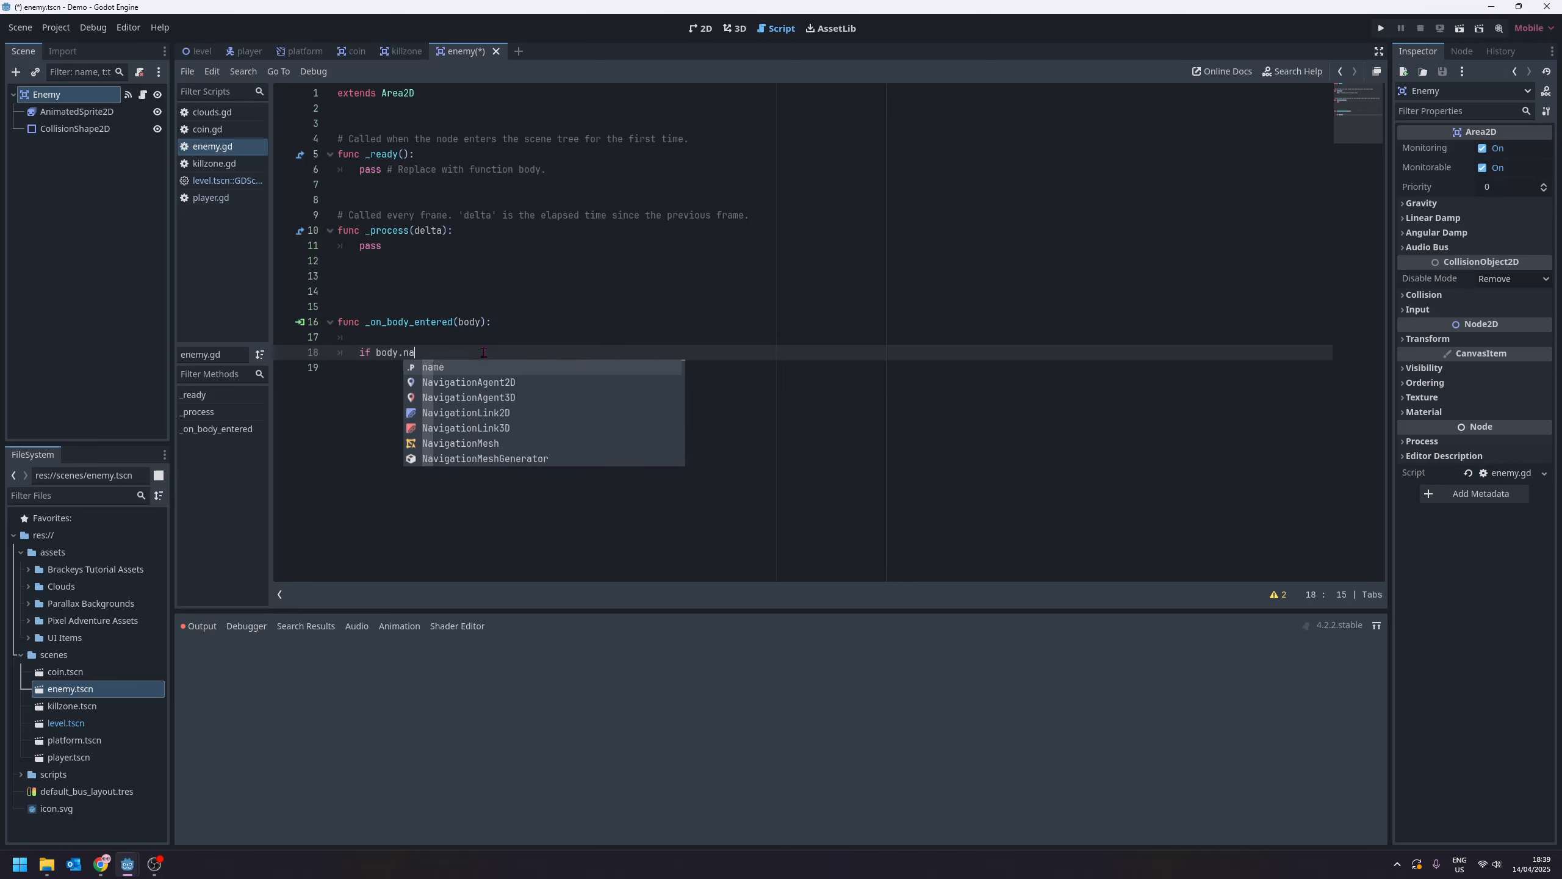
type("me == \"")
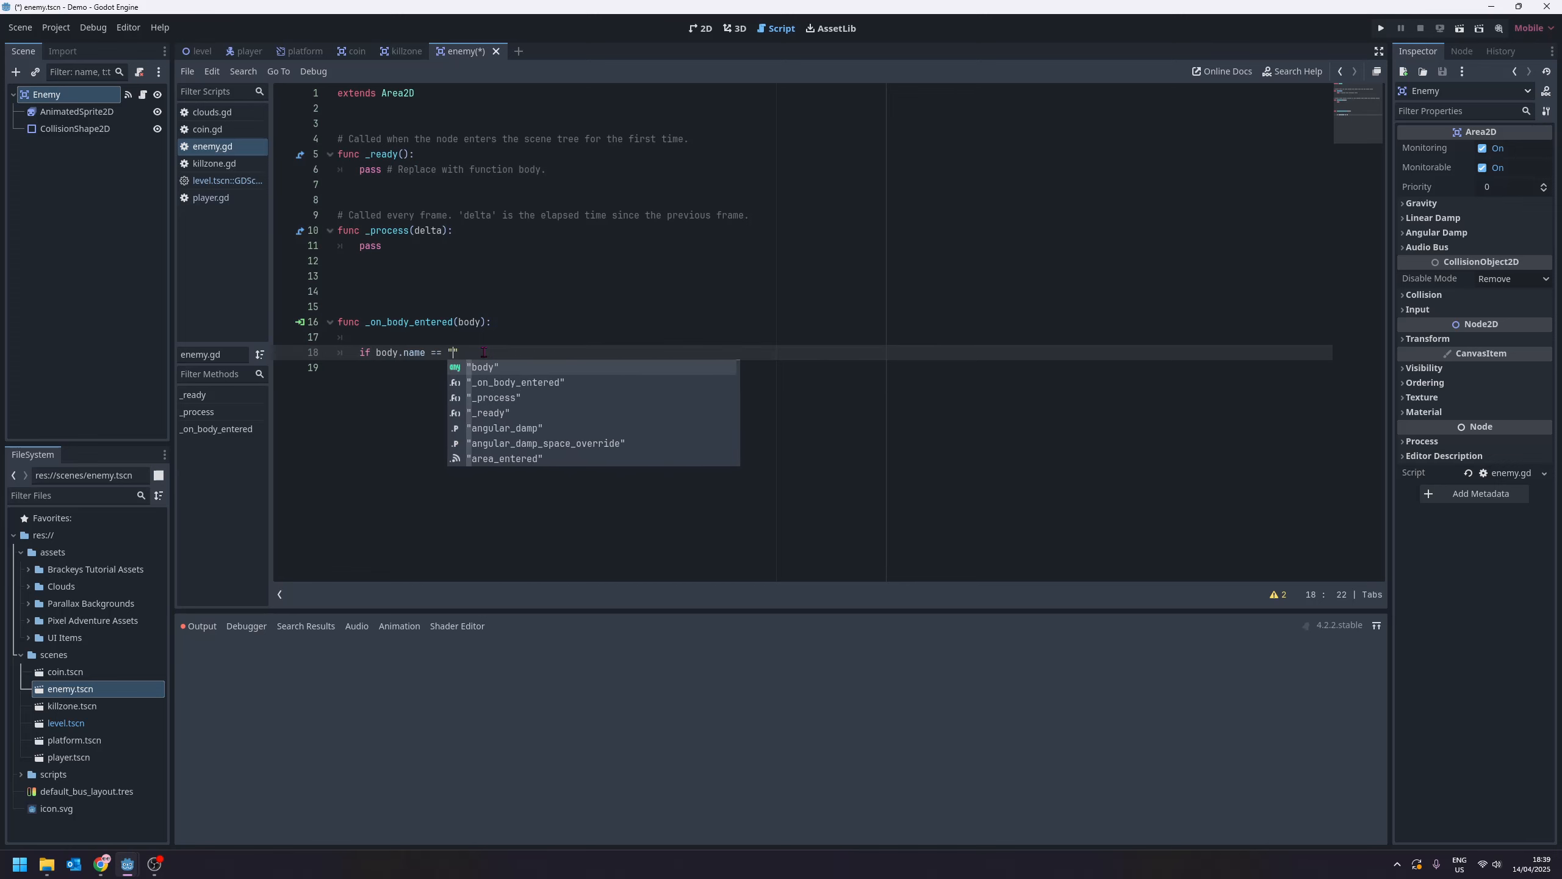
type("Player\":")
key("Return")
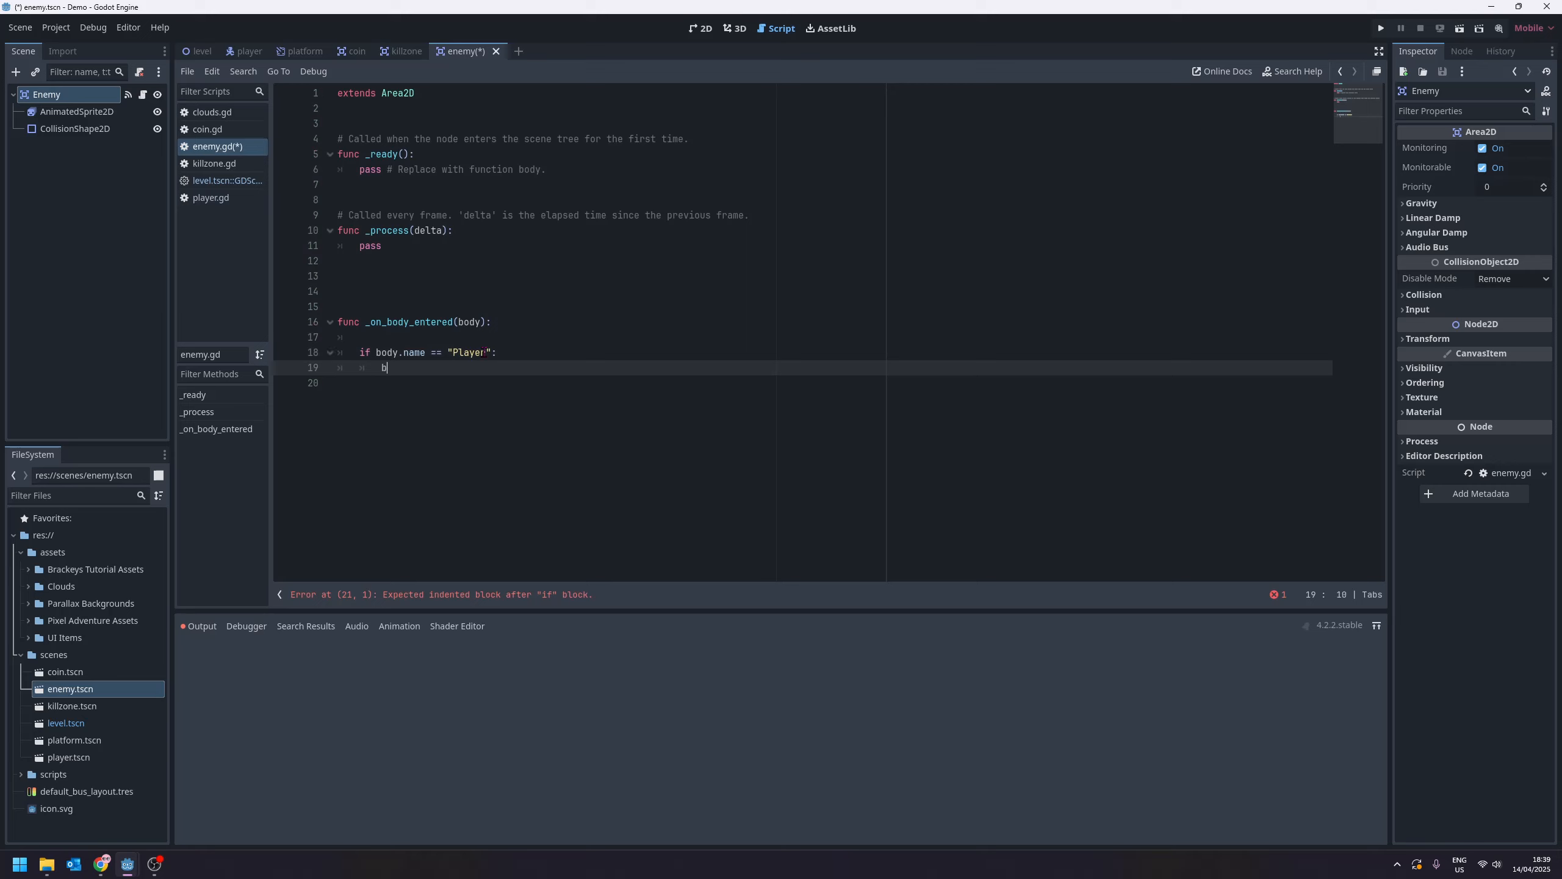
type("body.respawn()")
key("ctrl+s")
- Review the killzone script against the enemy script, and run the project to test the player's contact with the enemy
left_click(400, 51)
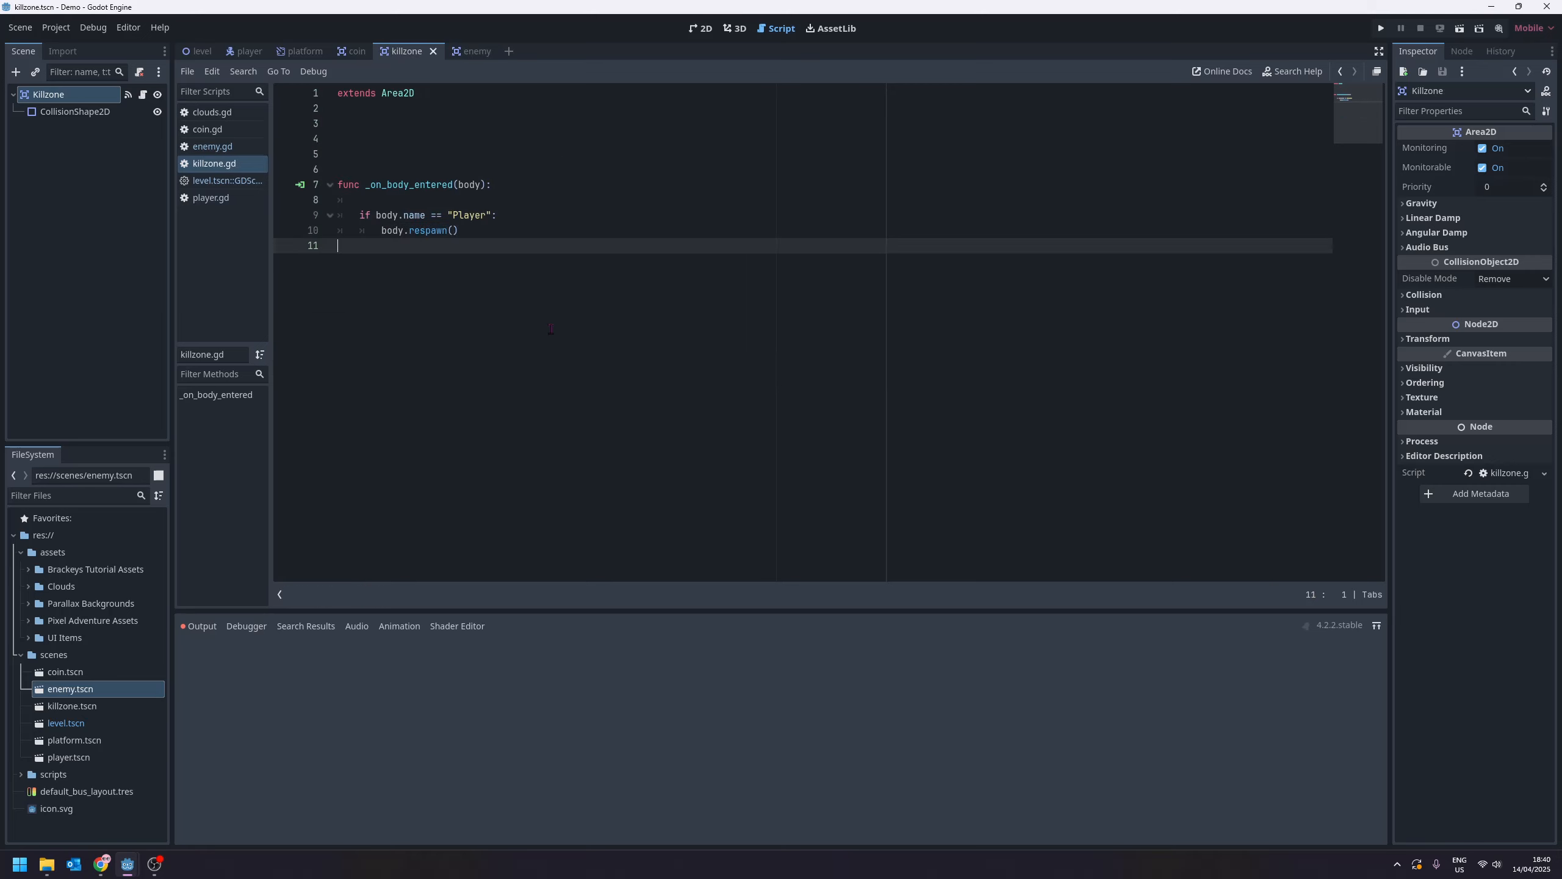
left_click(468, 51)
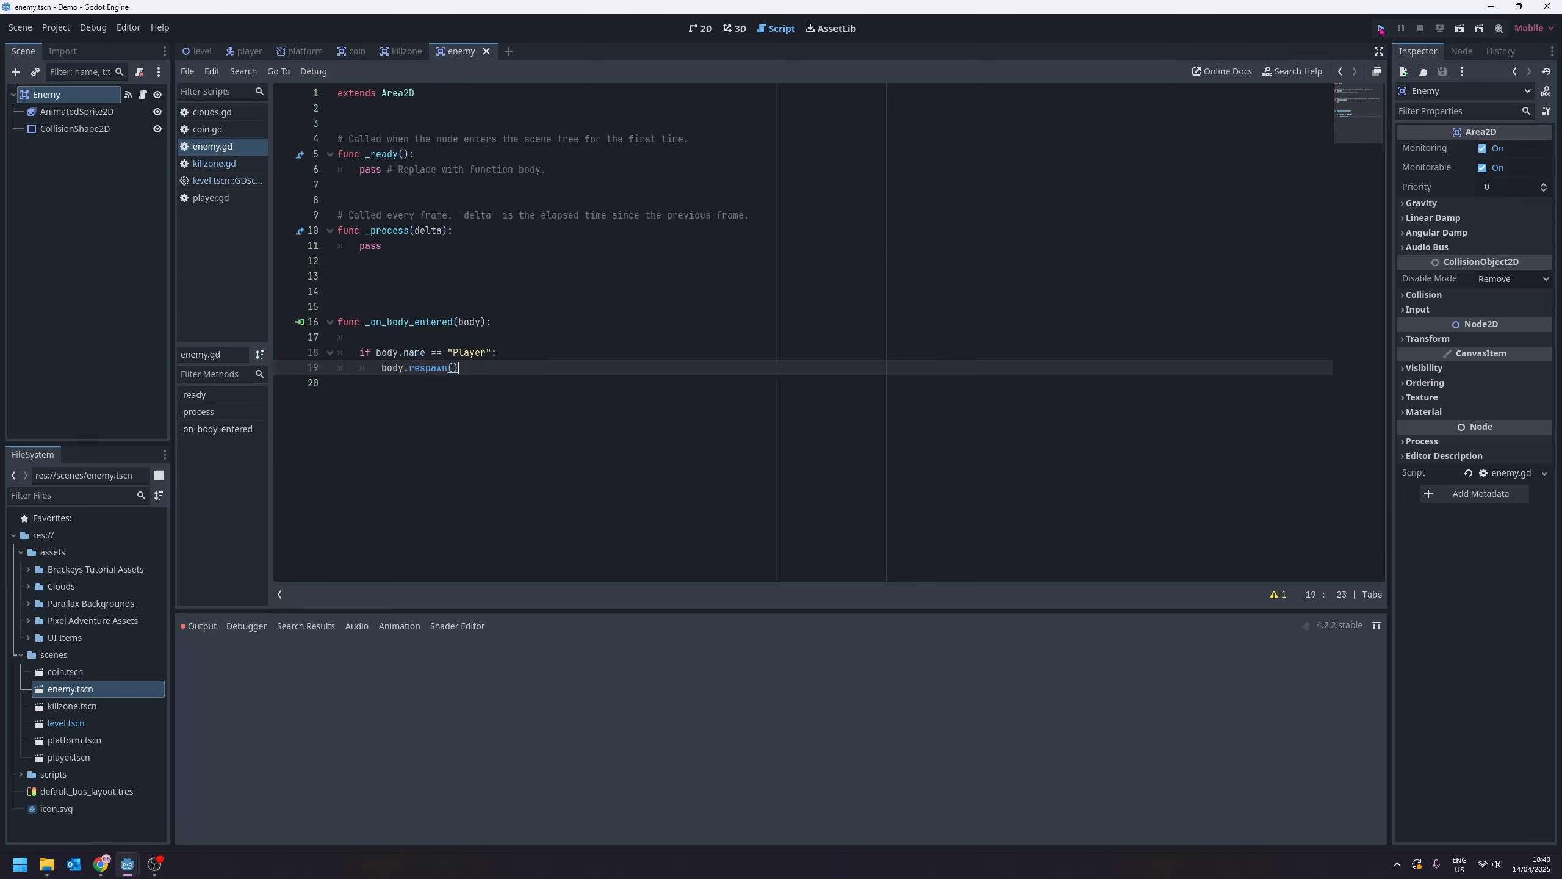
left_click(1381, 29)
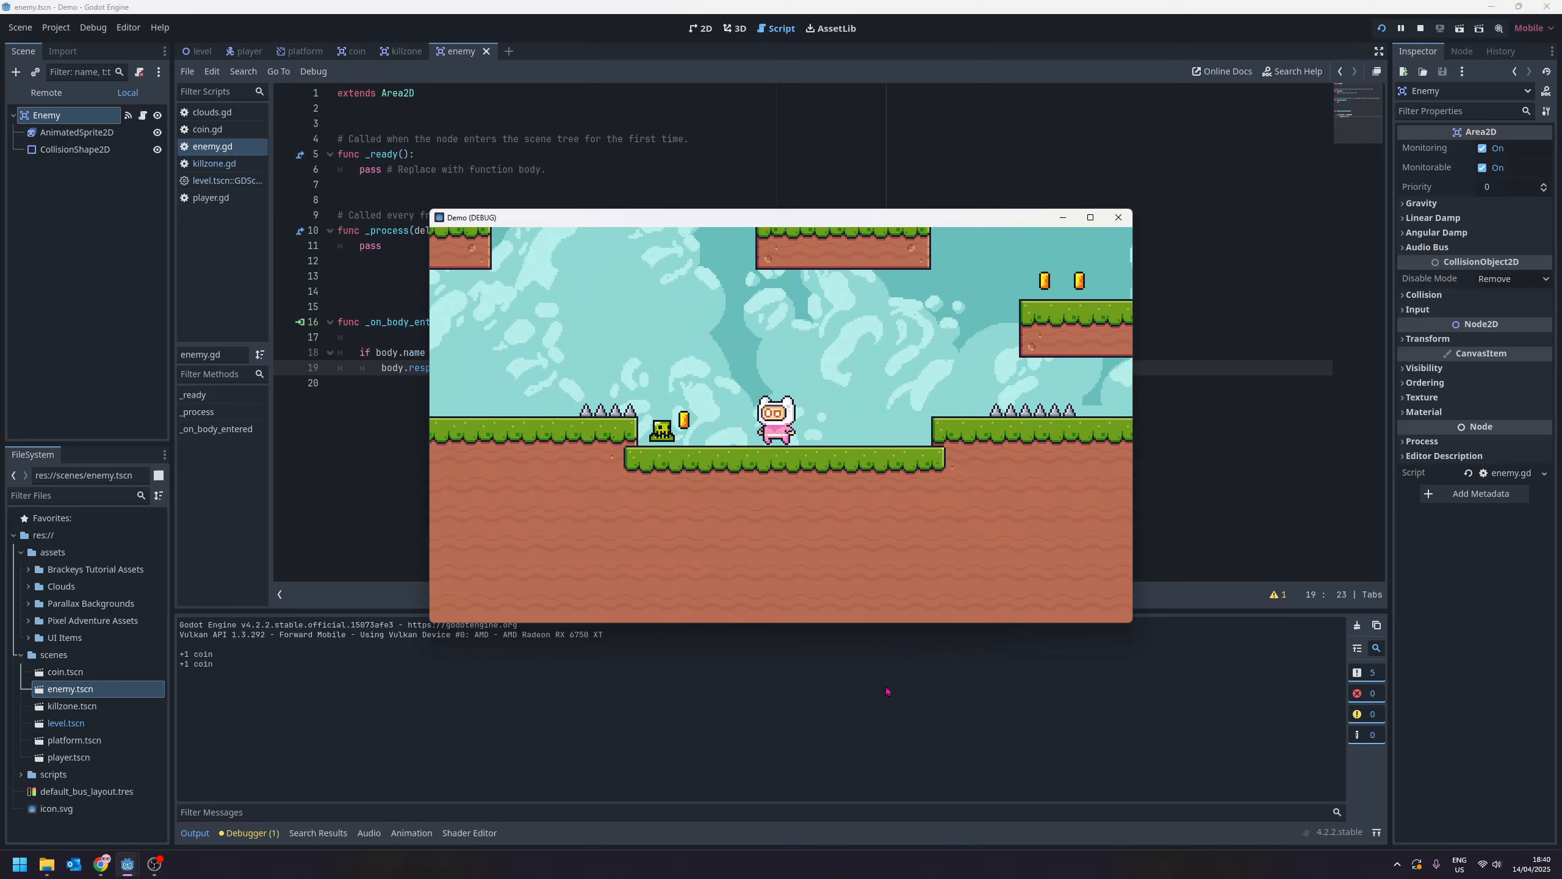
key("space")
key("Left")
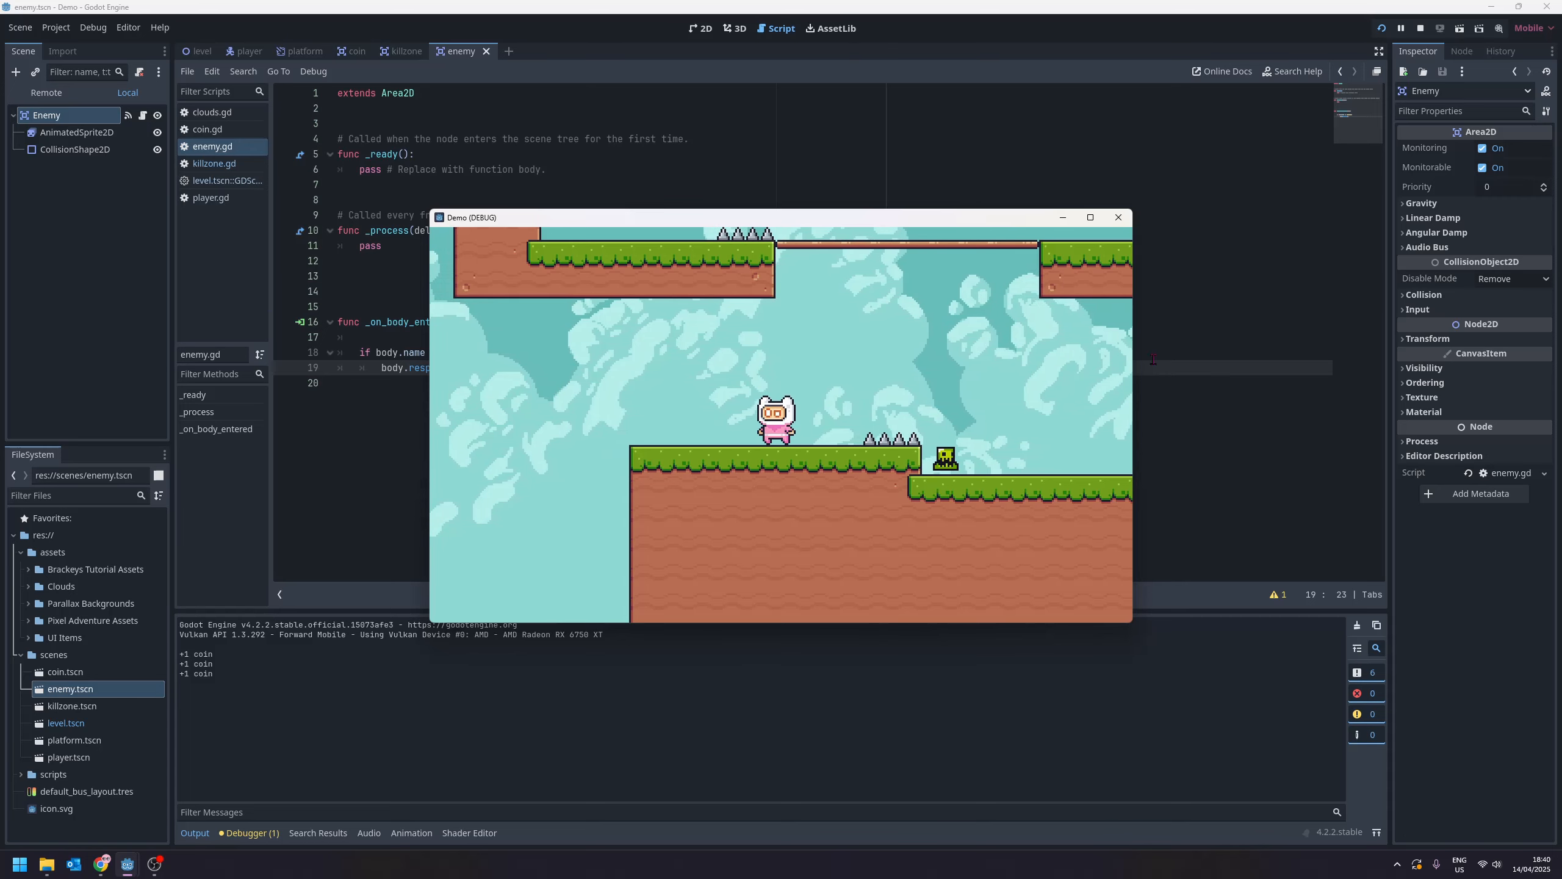
left_click(1118, 217)
- Add a Path2D node as a child of the Level root in the level scene
left_click(202, 52)
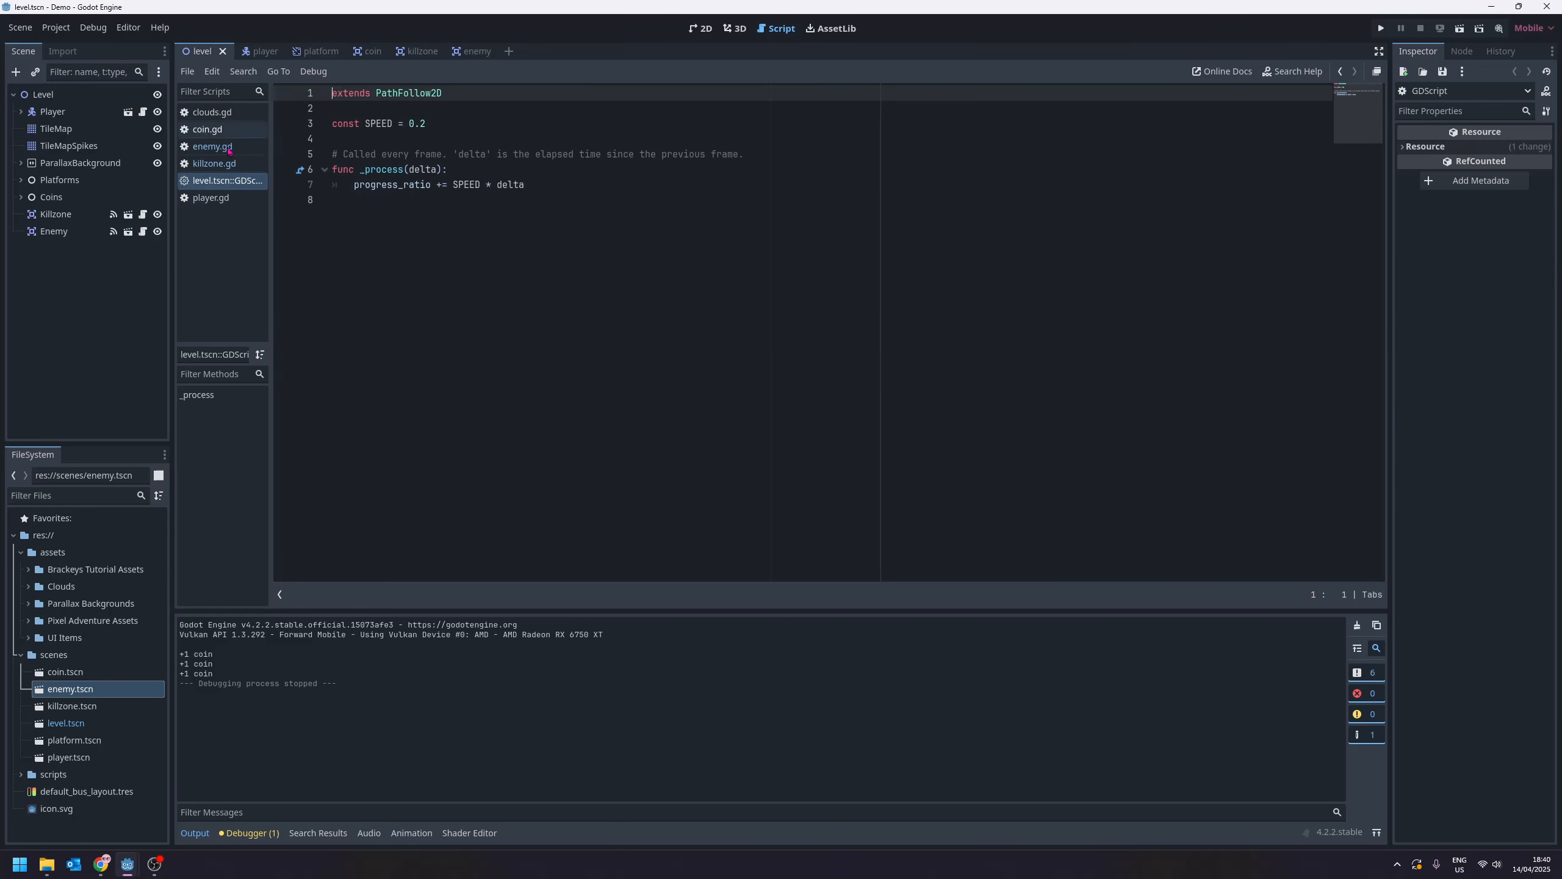
left_click(702, 31)
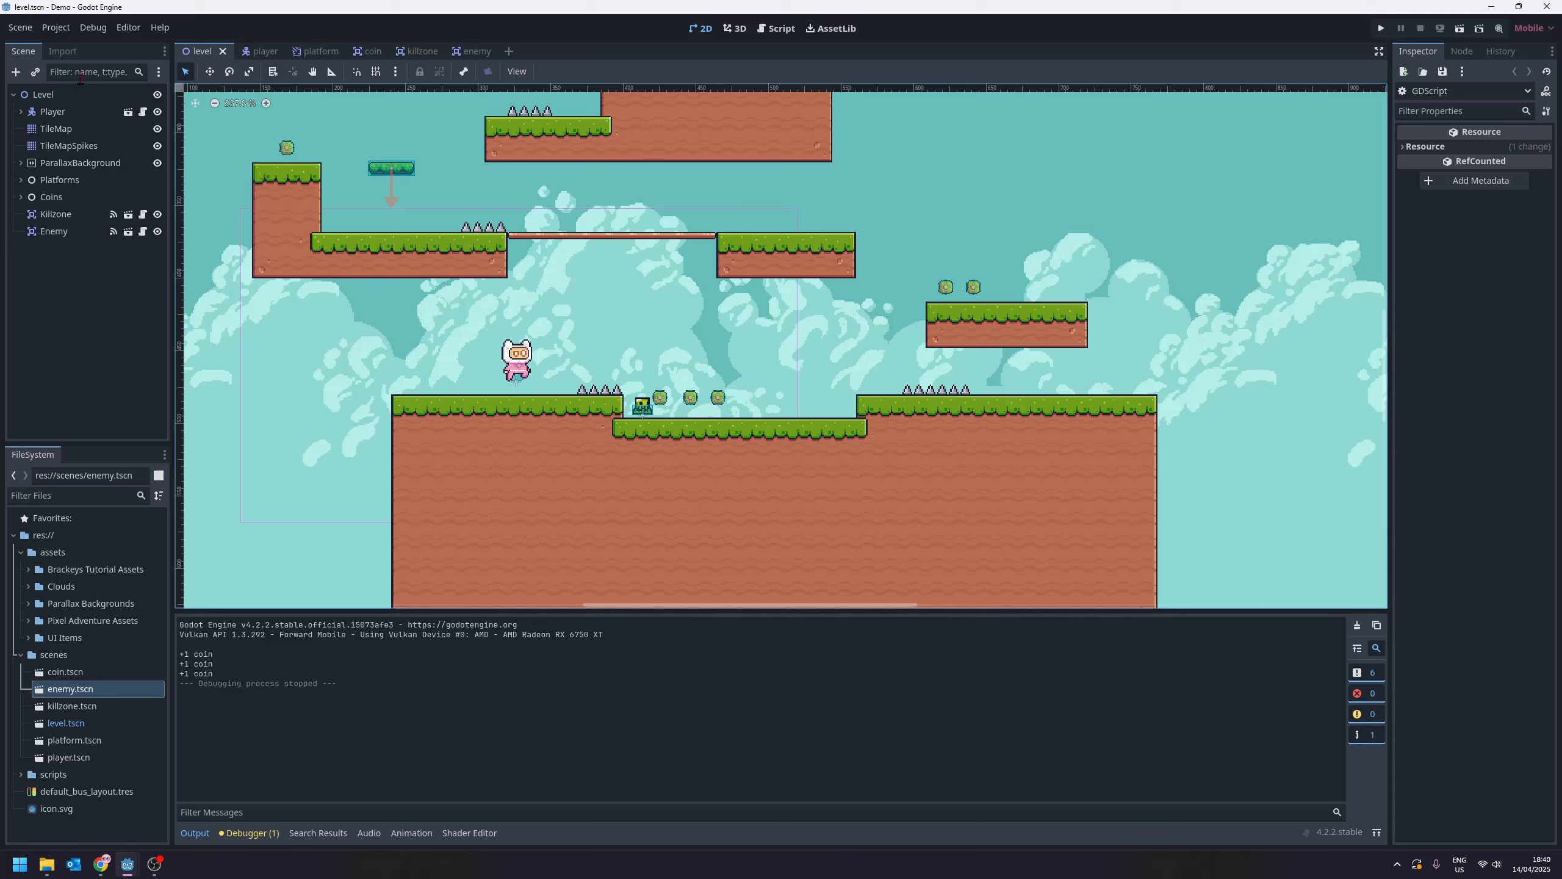
left_click(66, 94)
right_click(62, 93)
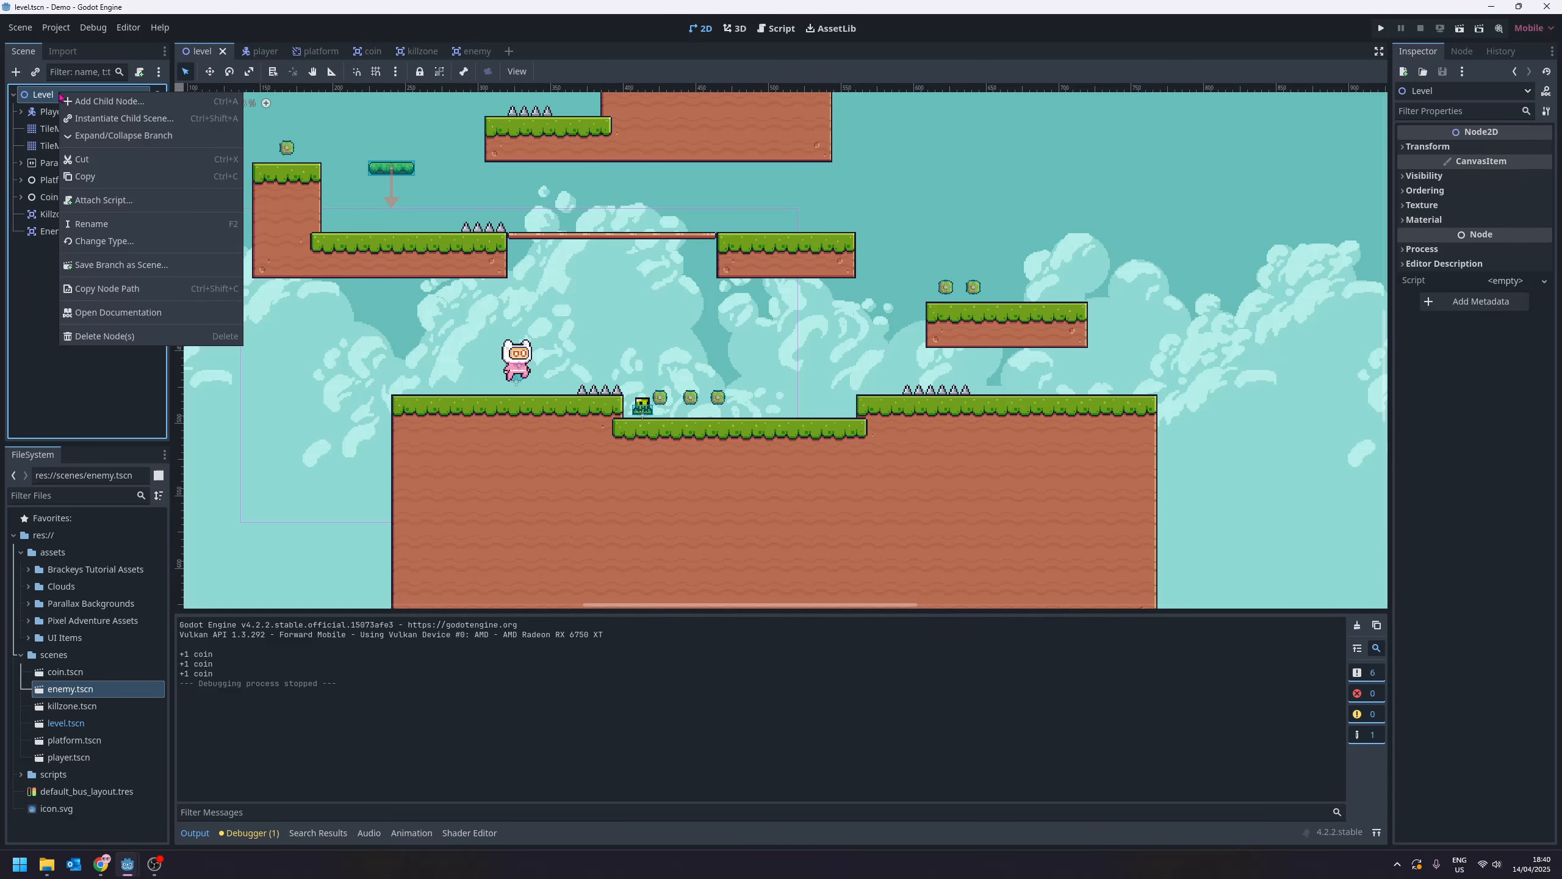
left_click(133, 107)
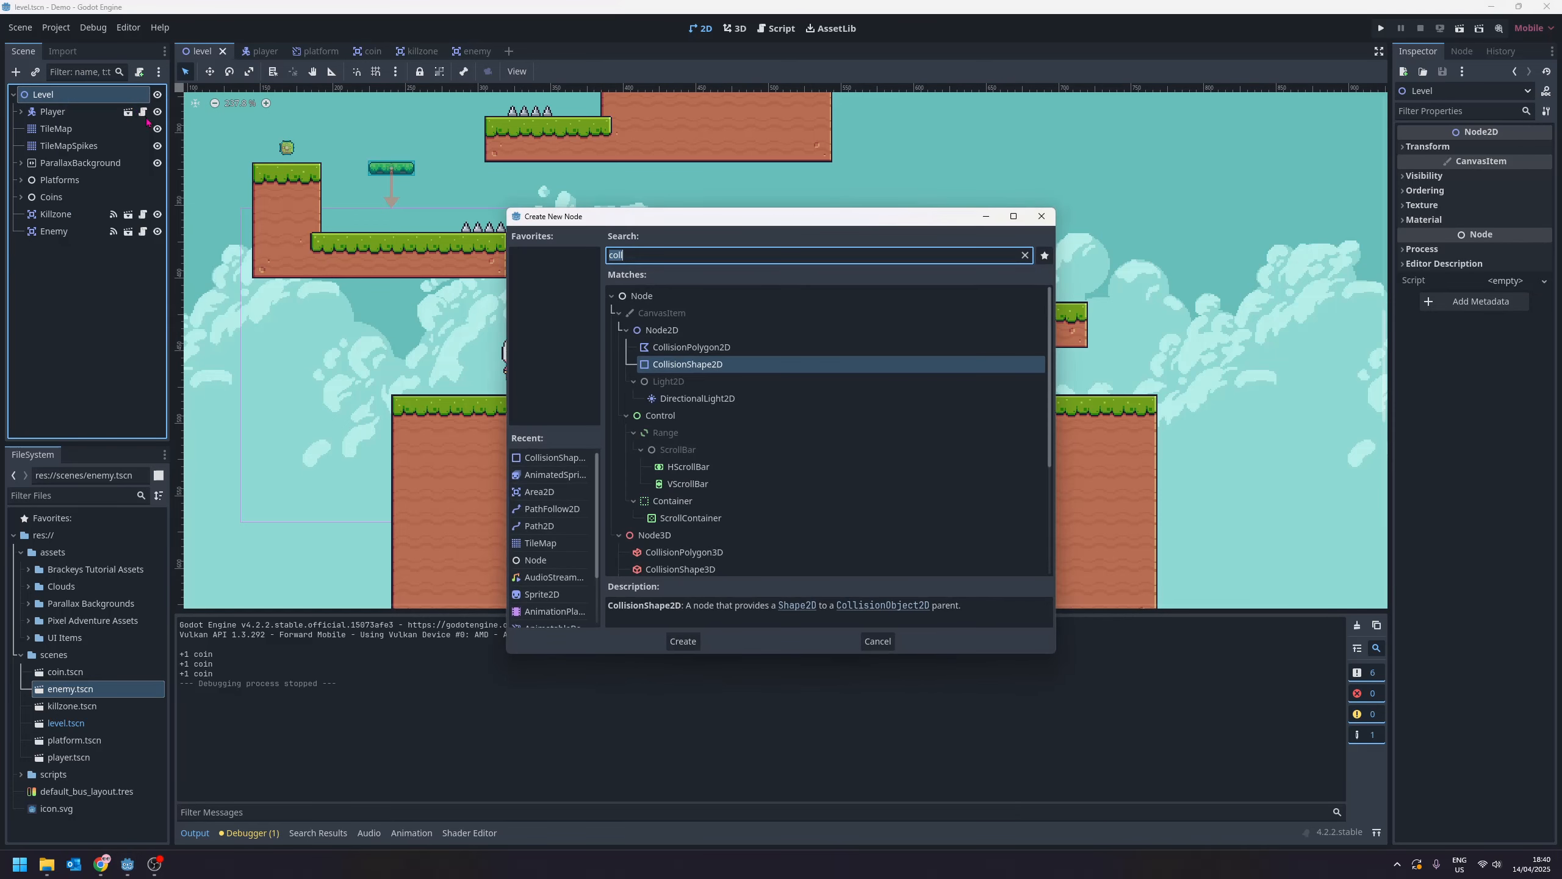
type("path")
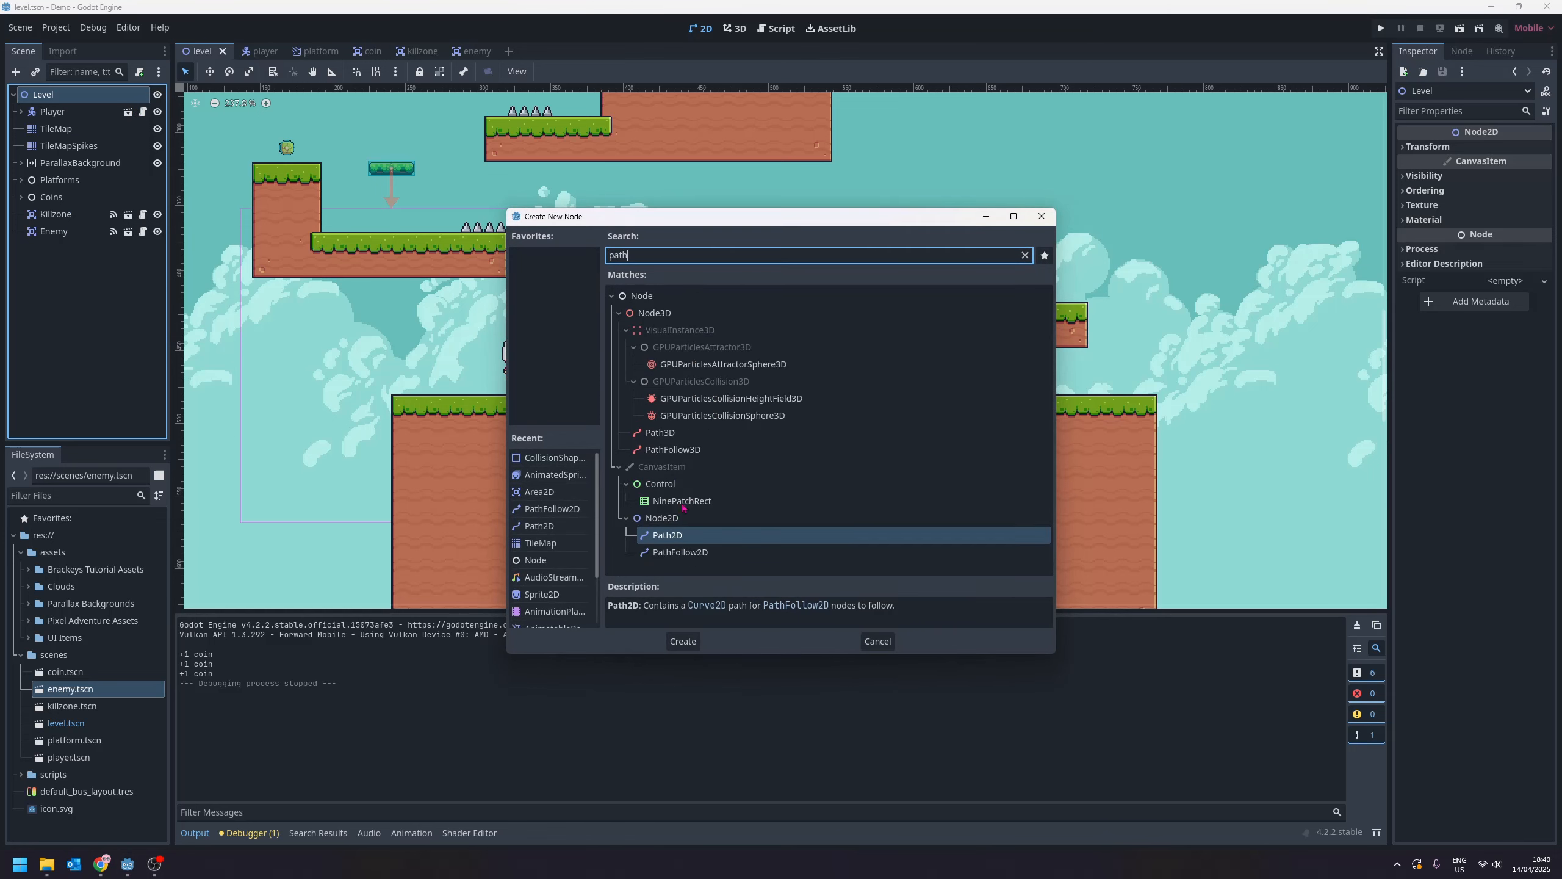
double_click(668, 535)
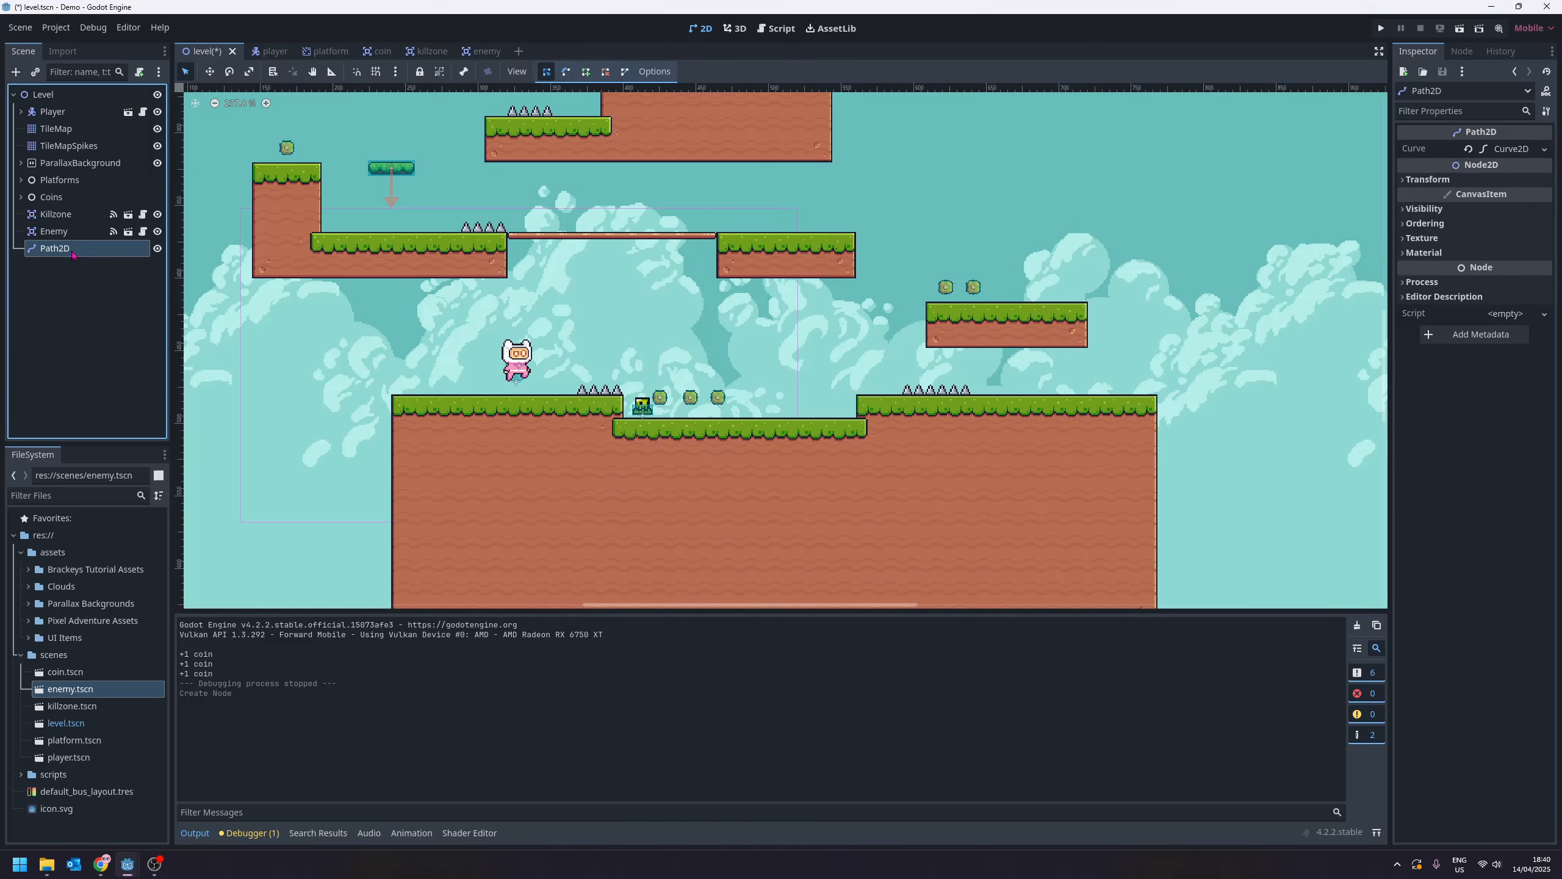
- Add a PathFollow2D node as a child of Path2D
right_click(68, 252)
left_click(147, 281)
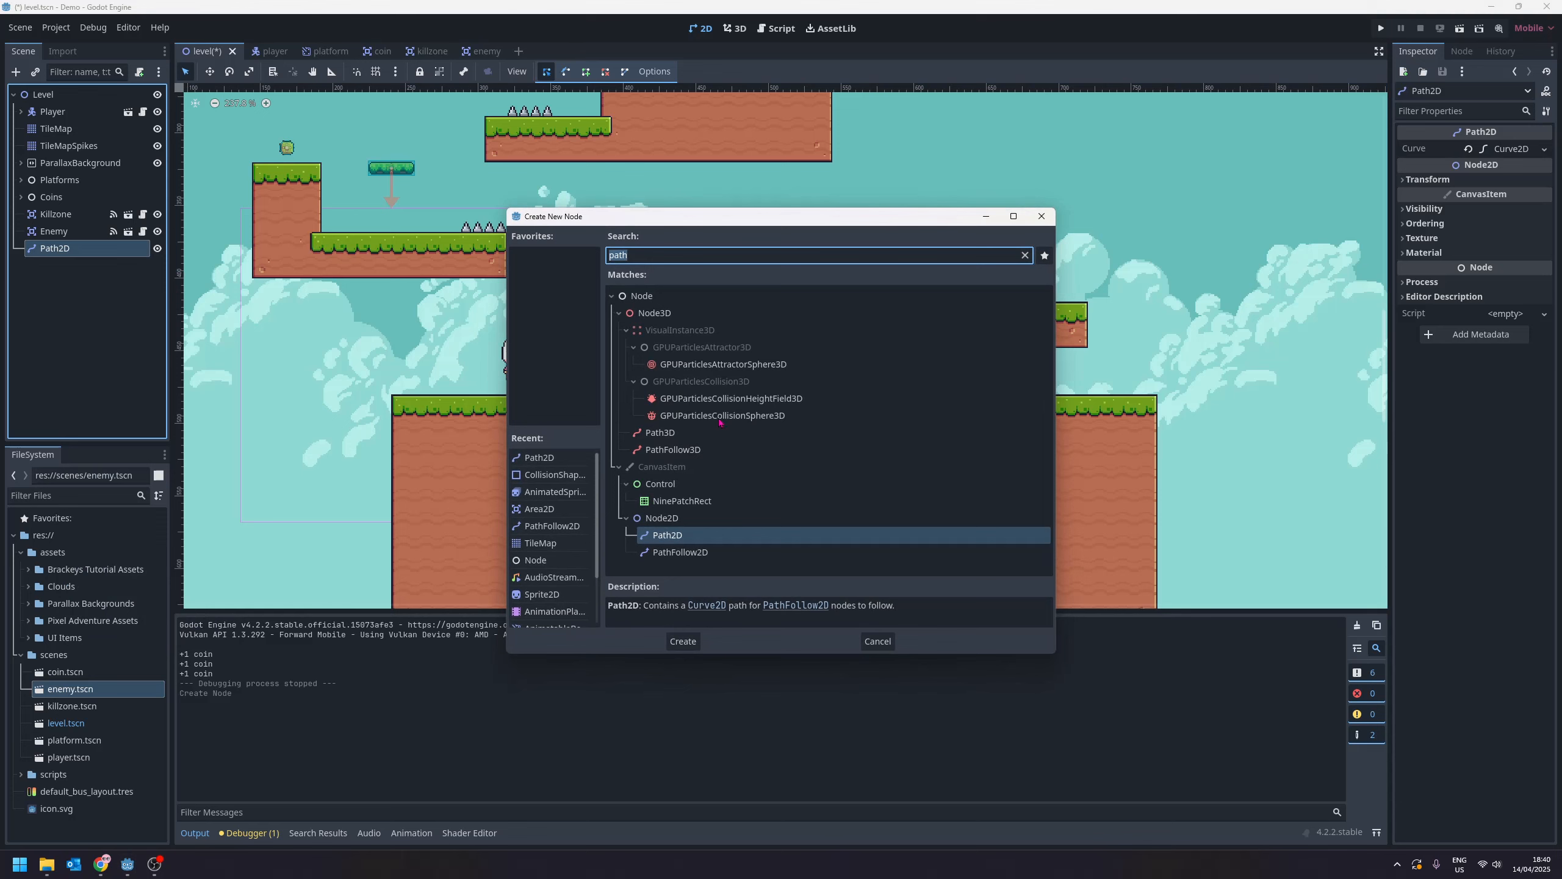
left_click(714, 552)
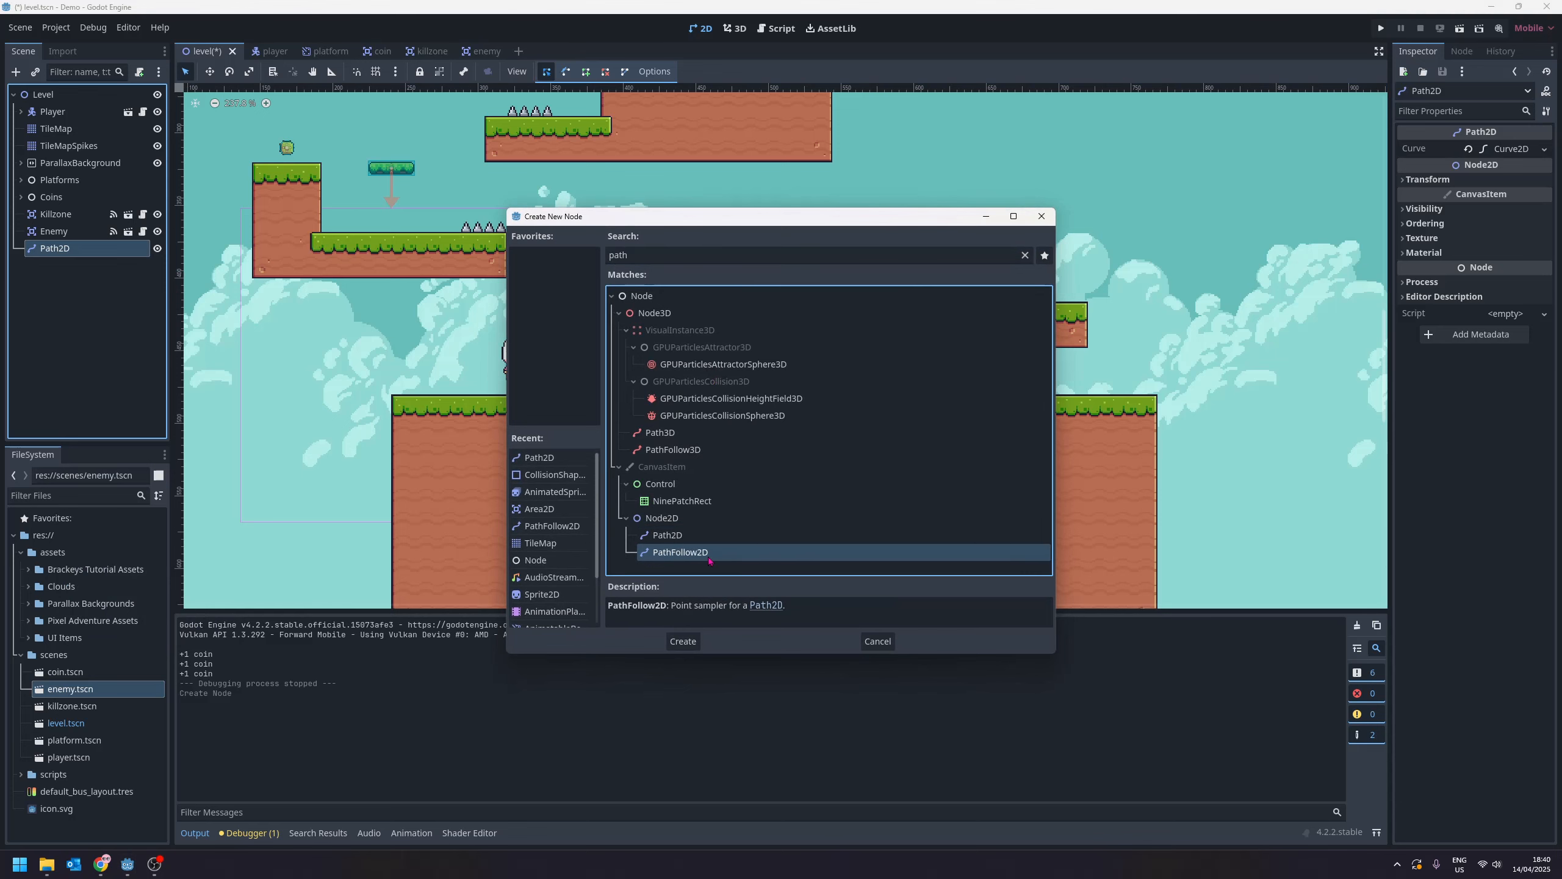
left_click(683, 642)
- Reparent the Enemy node under PathFollow2D and check the Path2D, PathFollow2D and Enemy hierarchy
left_click(54, 231)
left_click_drag(62, 233, 76, 272)
left_click(37, 249)
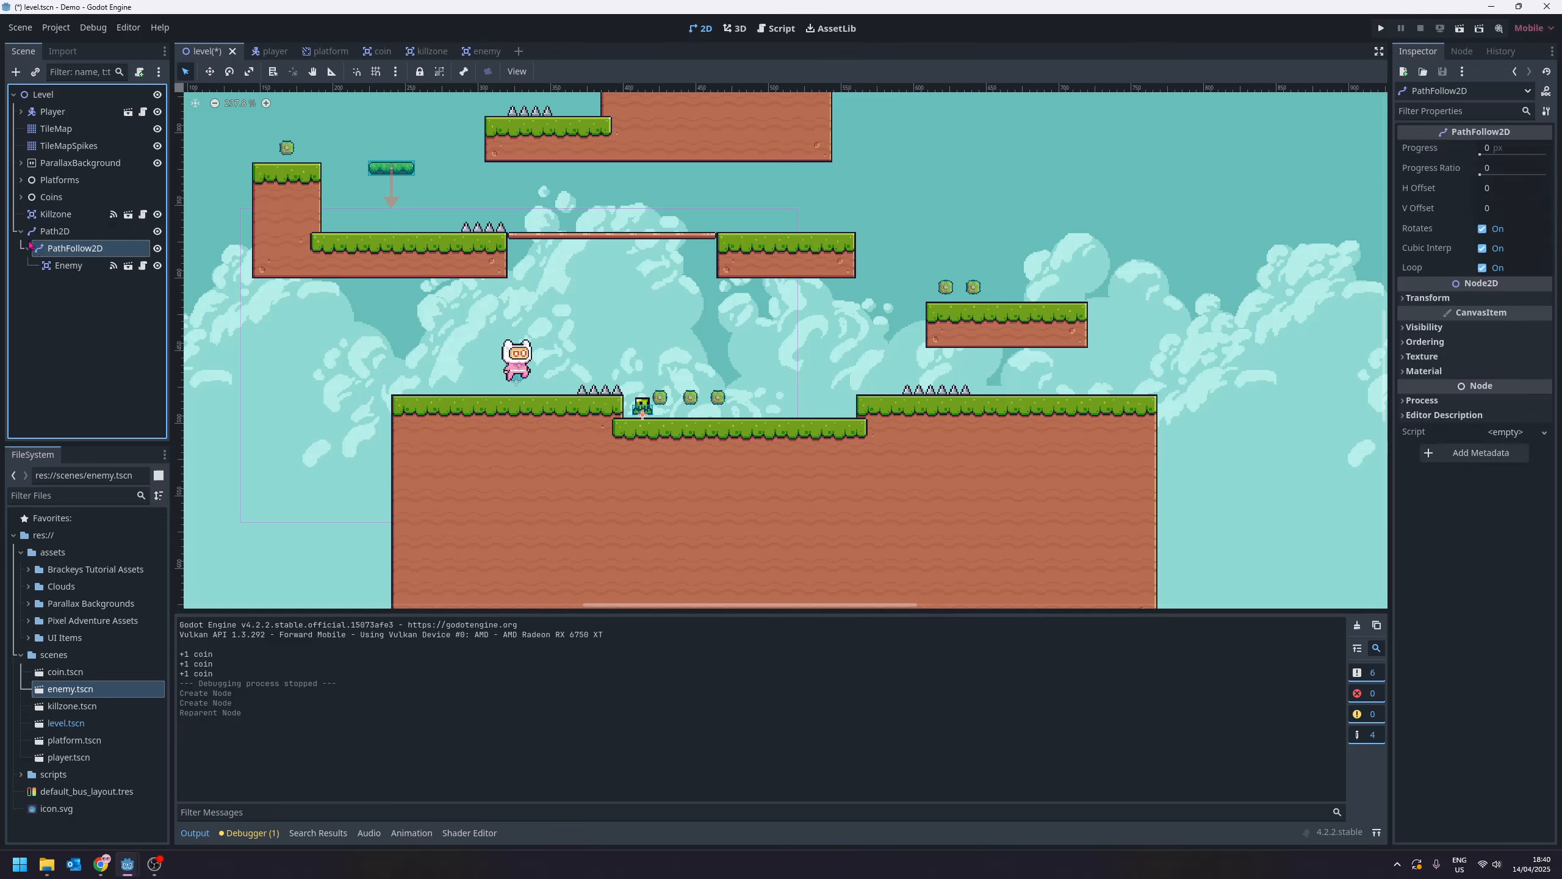
left_click(47, 233)
left_click(65, 249)
left_click(80, 271)
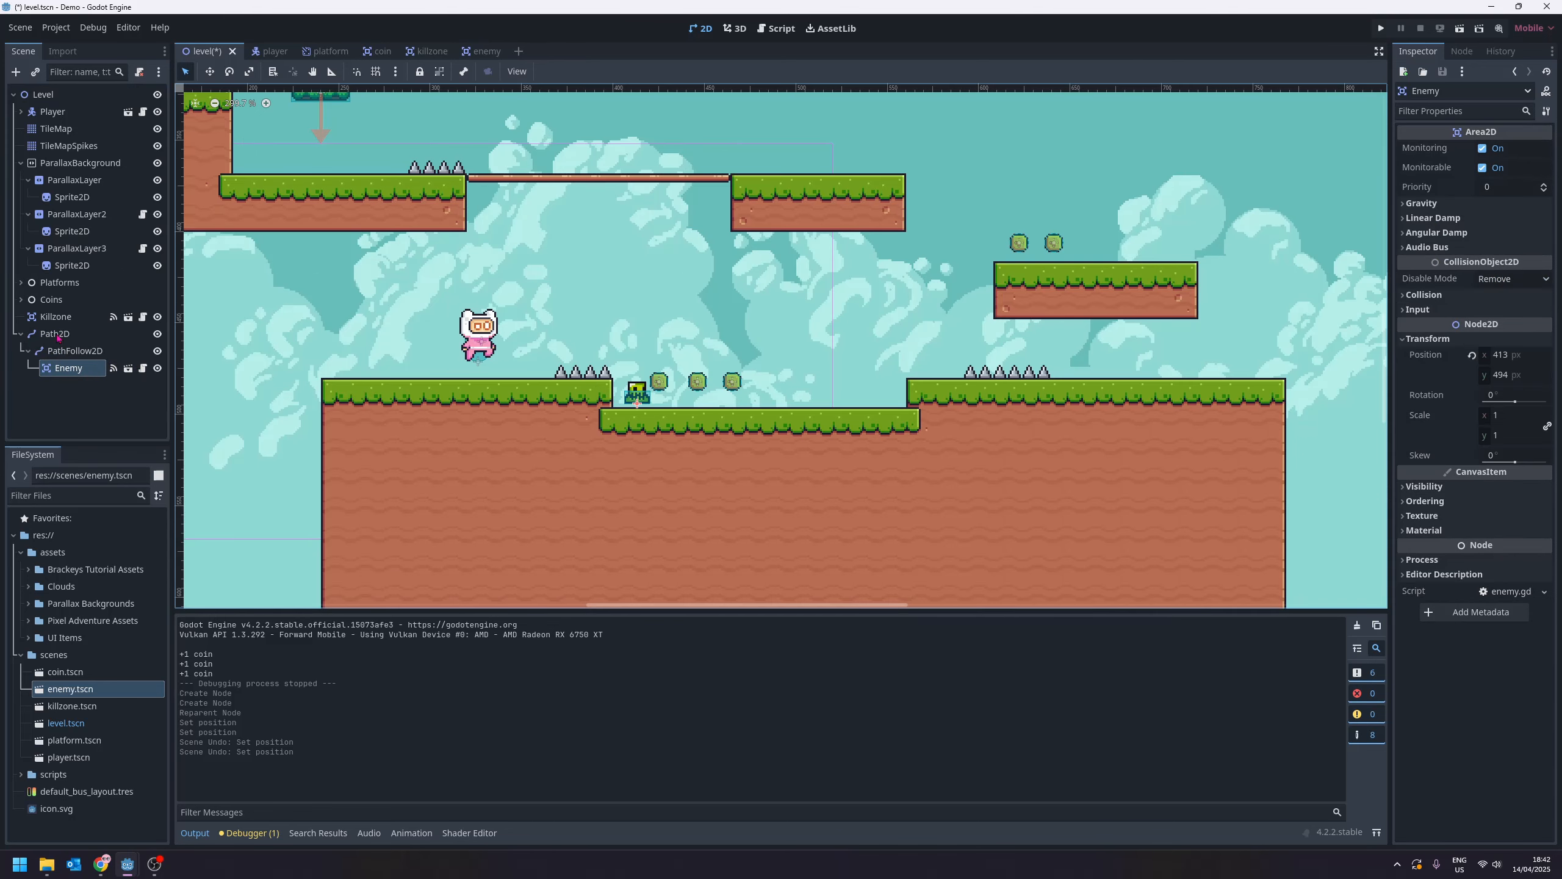
- Draw a two-point Path2D curve across the ground dip, from the slime at about (413, 491) to just before the far ledge
left_click(57, 335)
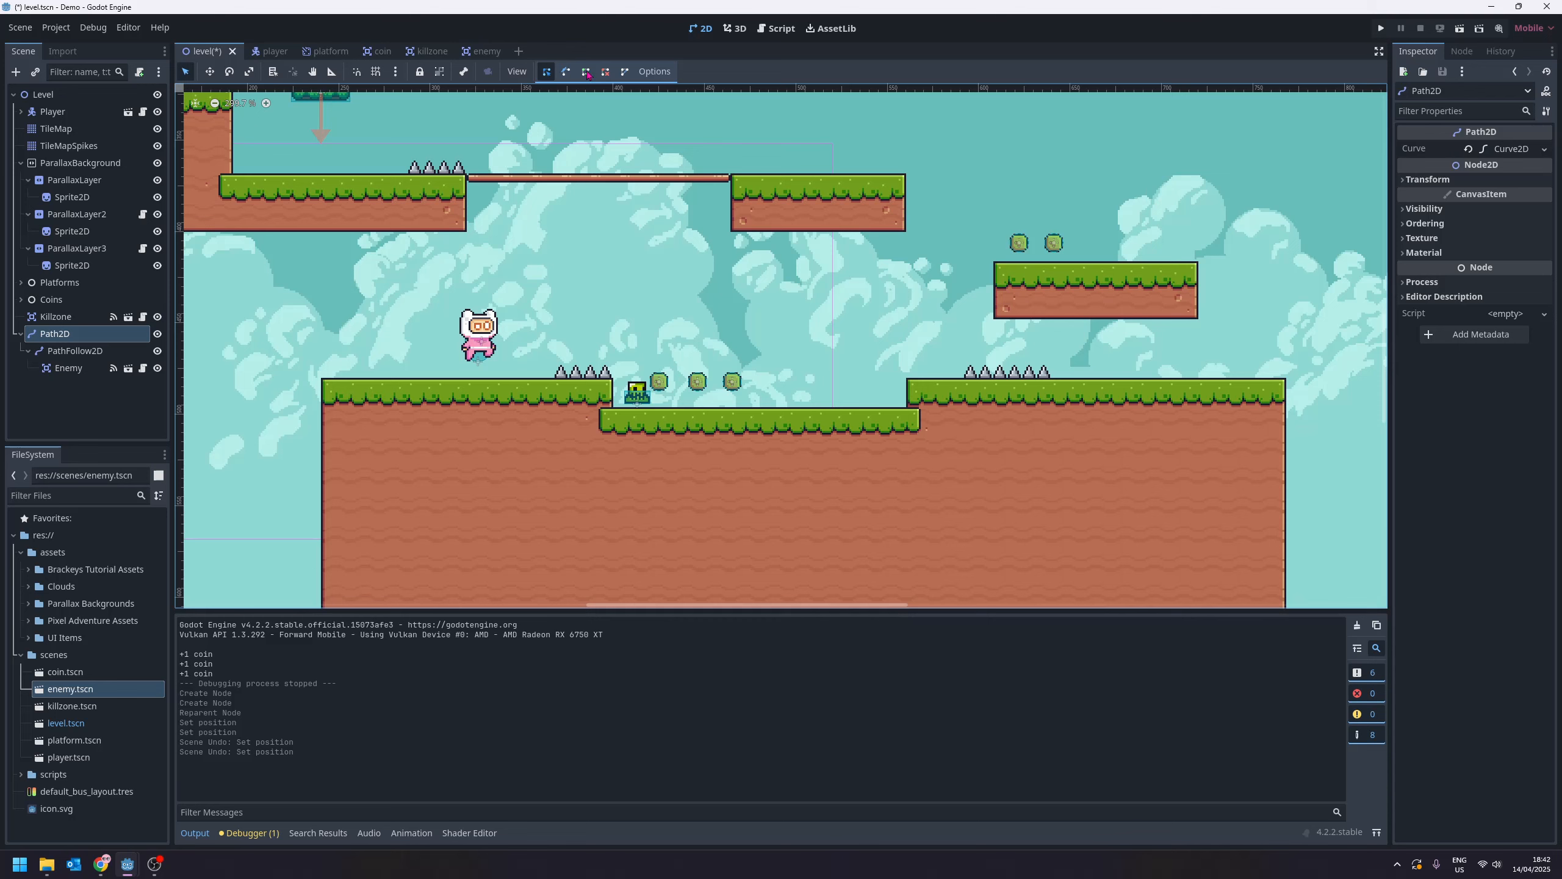
left_click(586, 72)
scroll(641, 401, "up", 5)
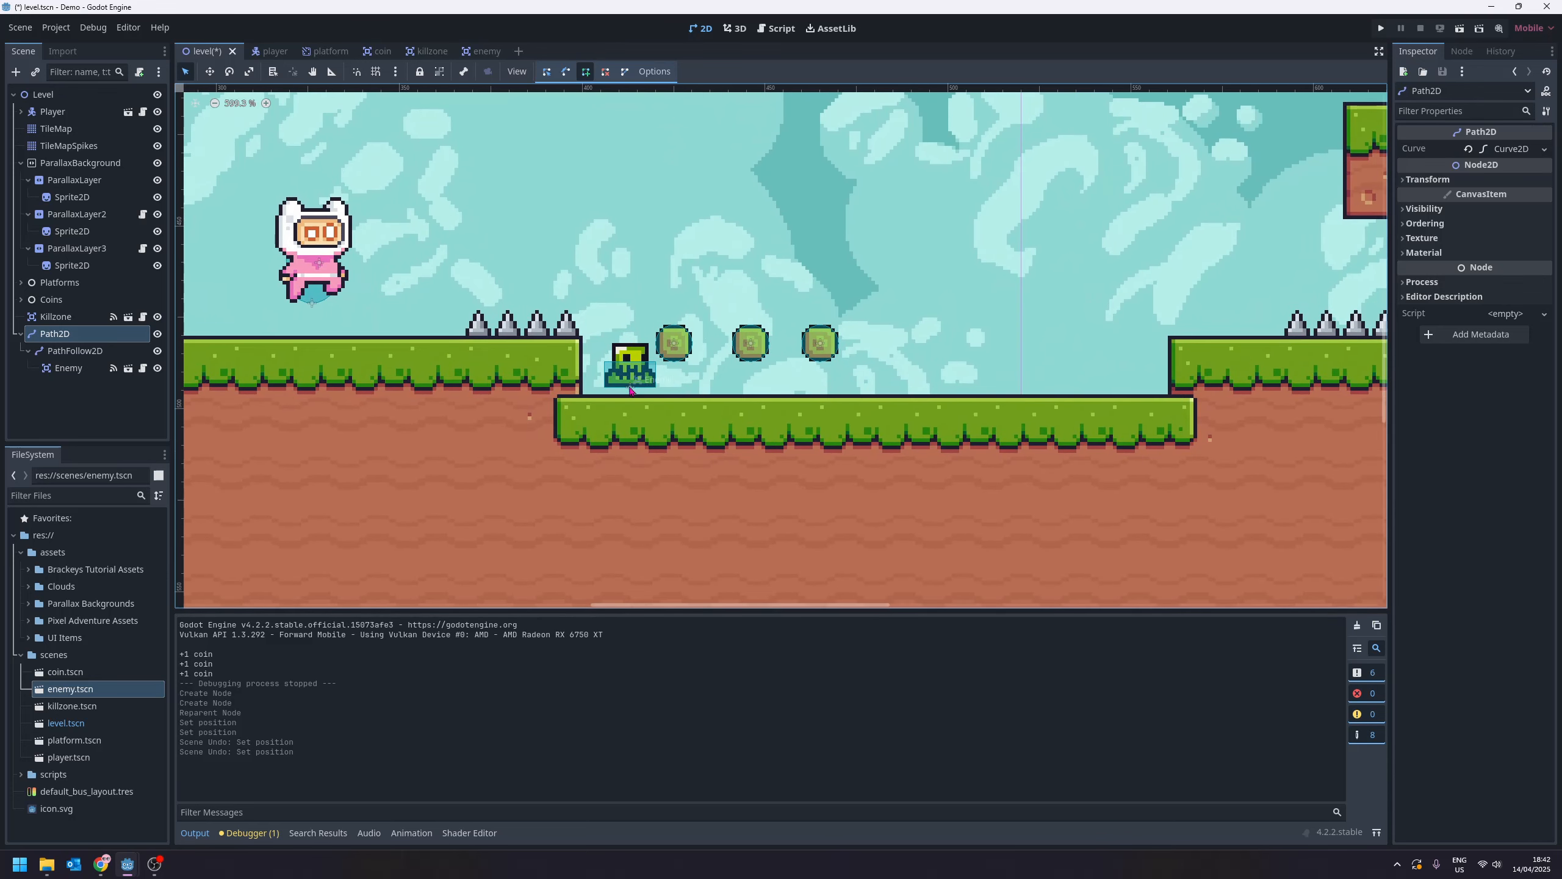
left_click(631, 376)
scroll(653, 409, "down", 5)
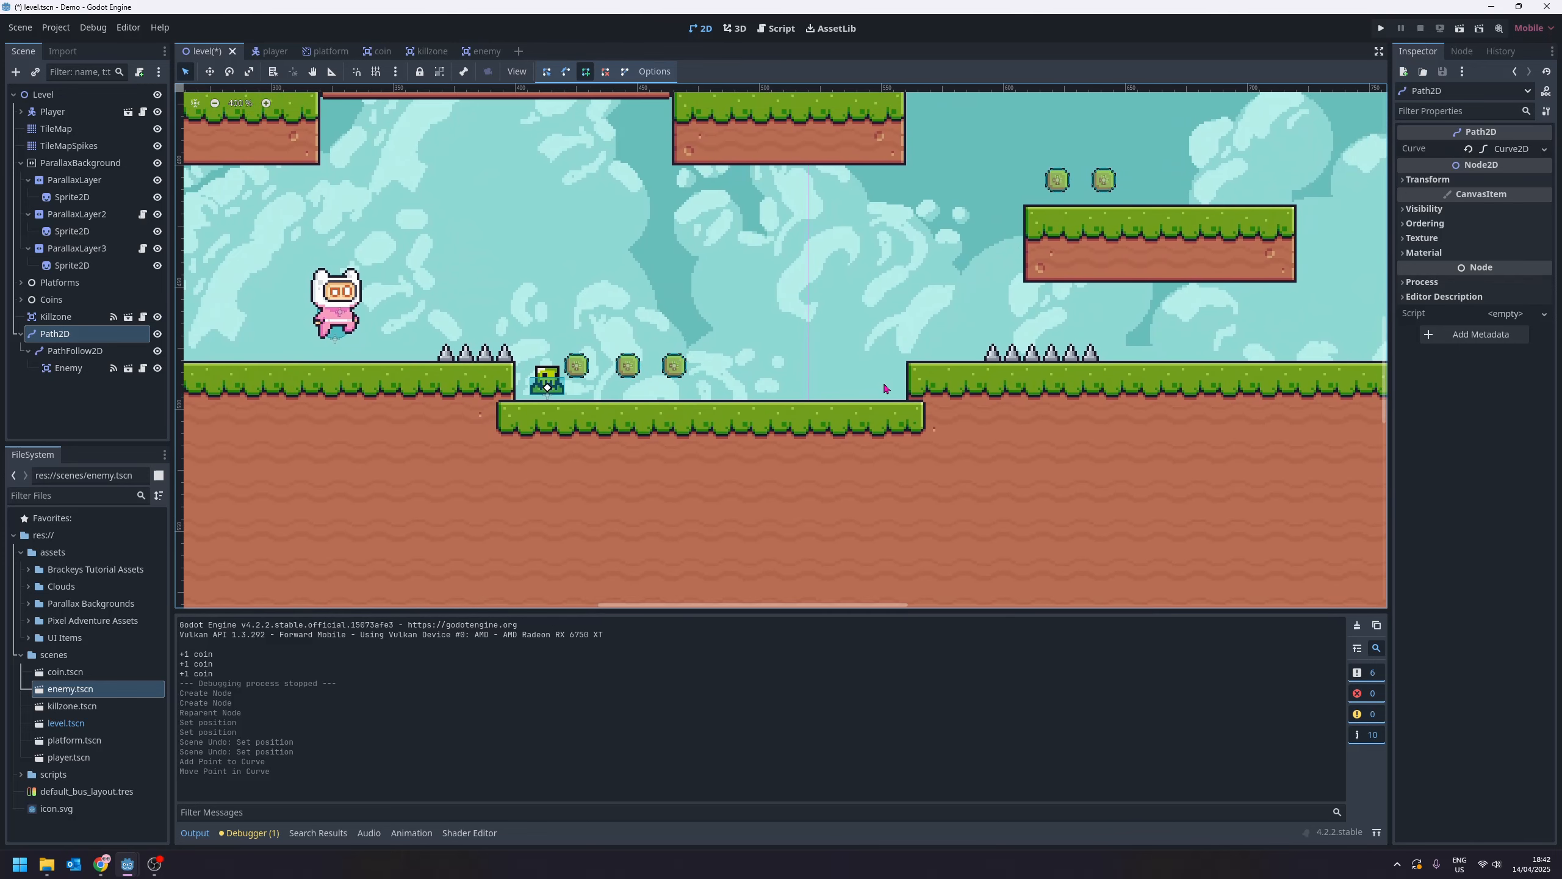
left_click(883, 385)
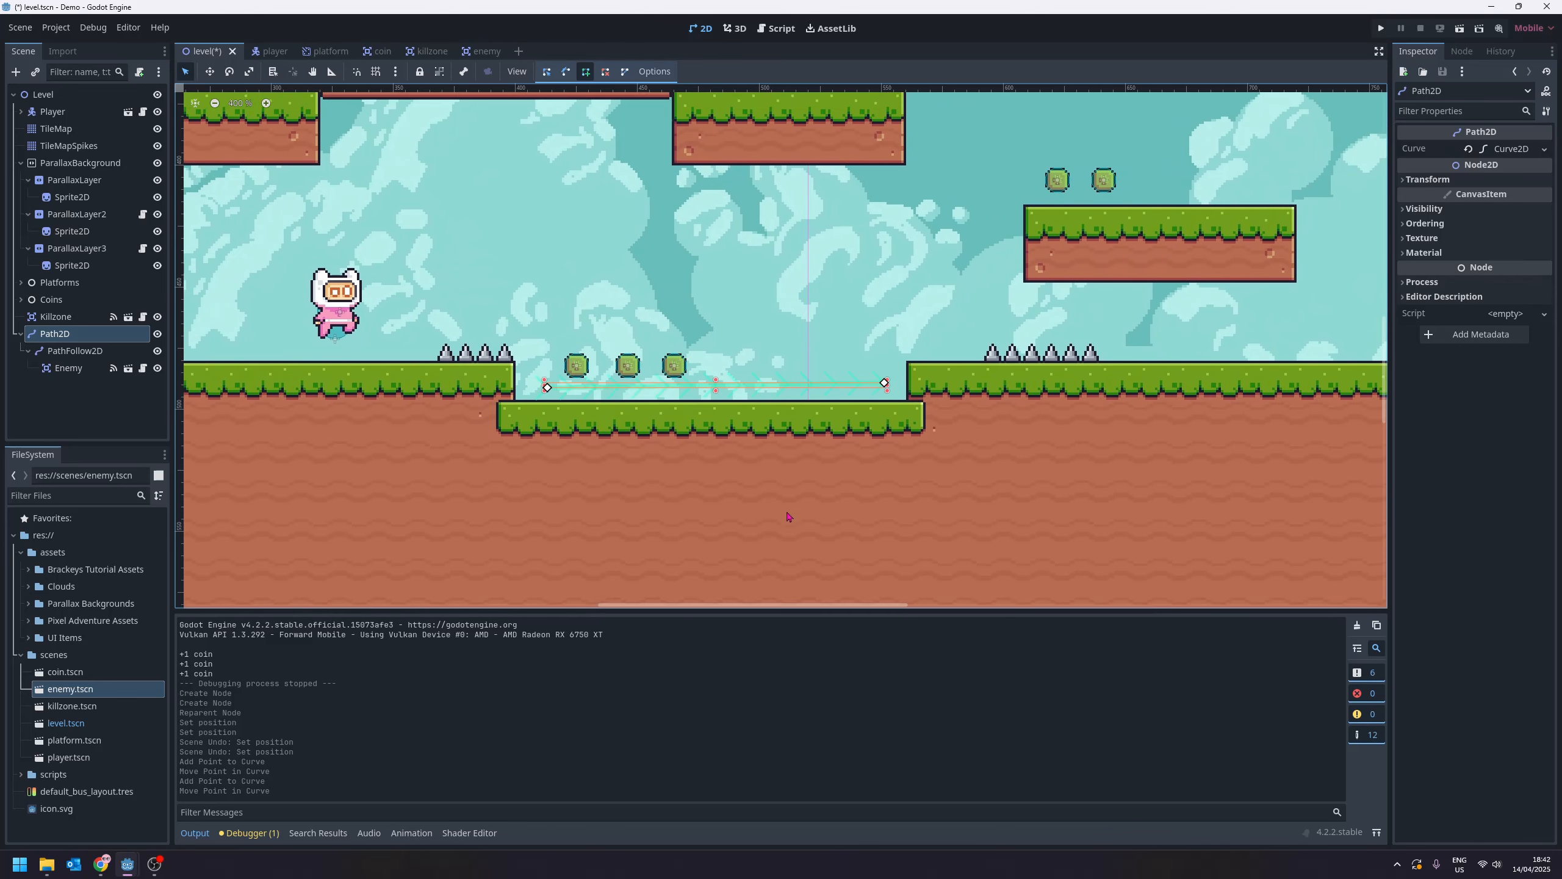
scroll(210, 478, "down", 1)
scroll(652, 416, "up", 1)
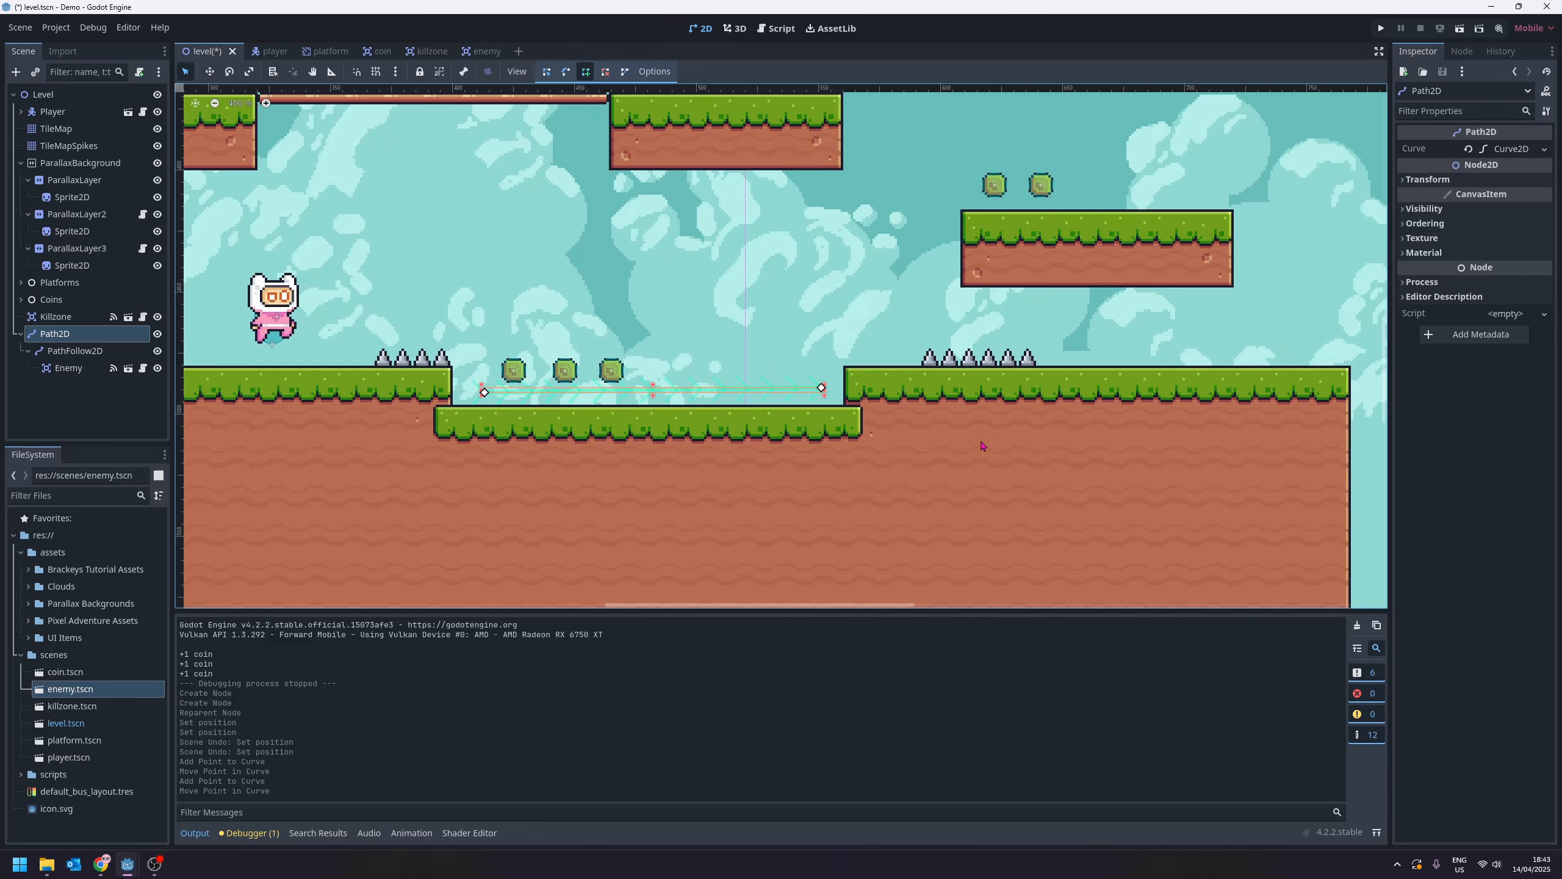
scroll(649, 421, "up", 1)
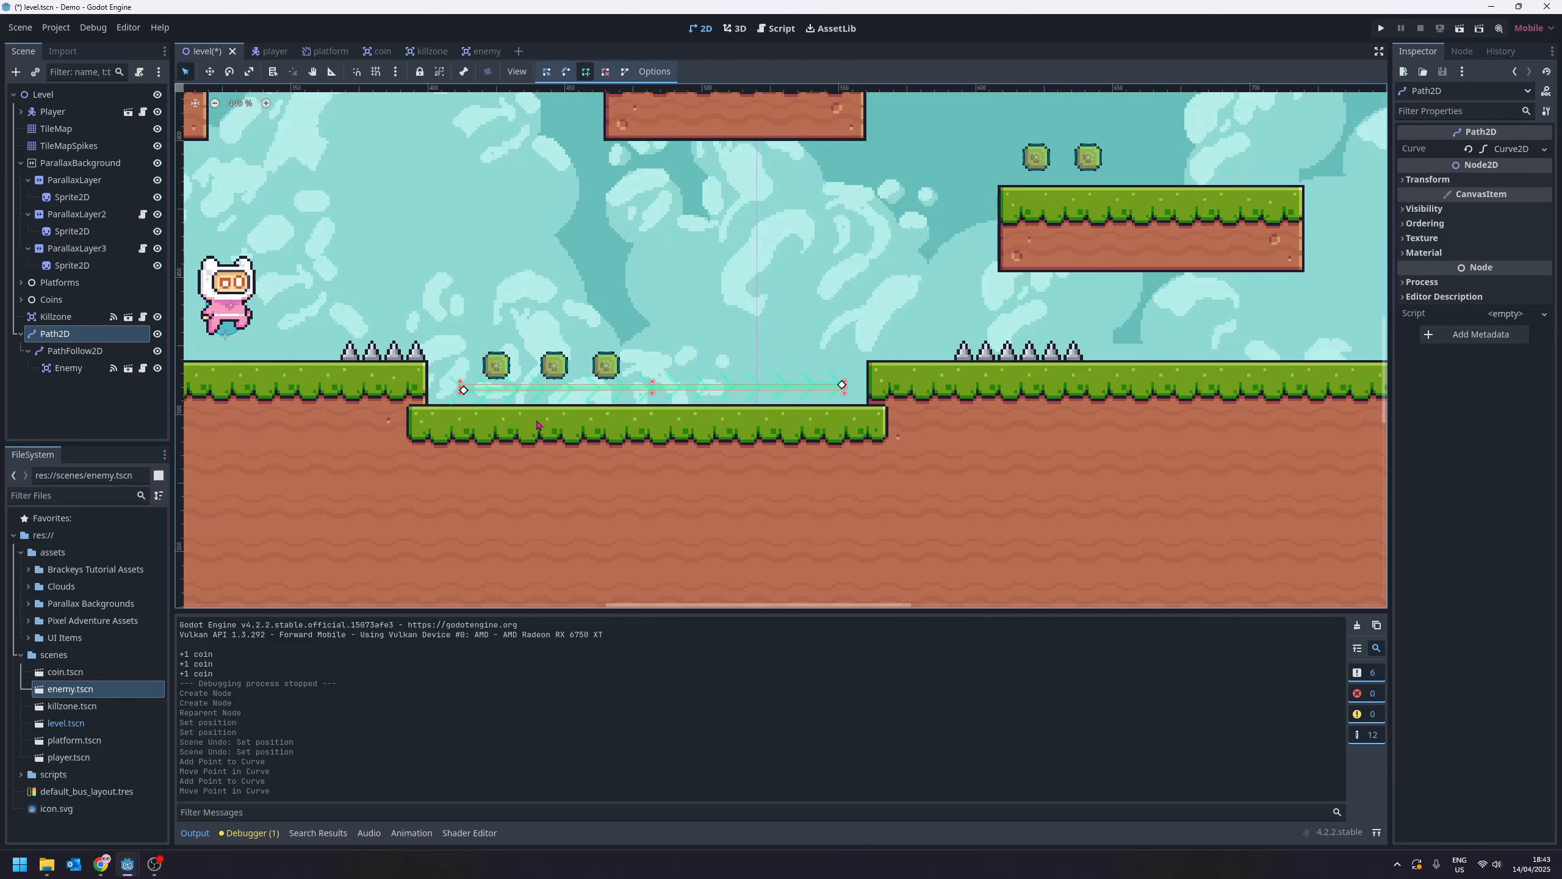
- Locate the Enemy node in the viewport and examine where it sits relative to the level
left_click(79, 371)
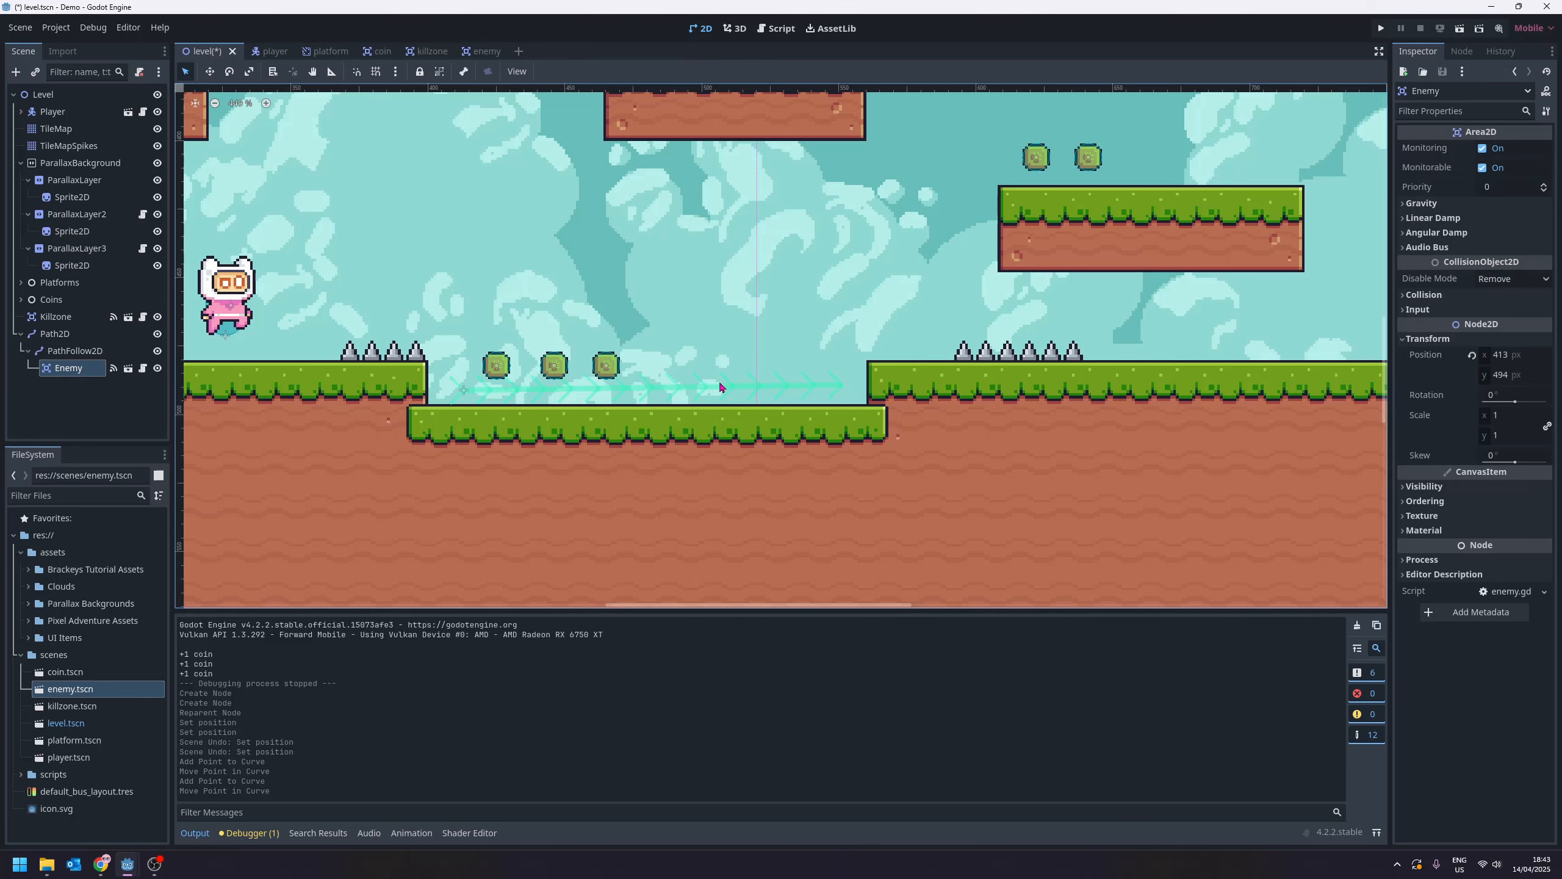
key("f")
scroll(776, 334, "down", 13)
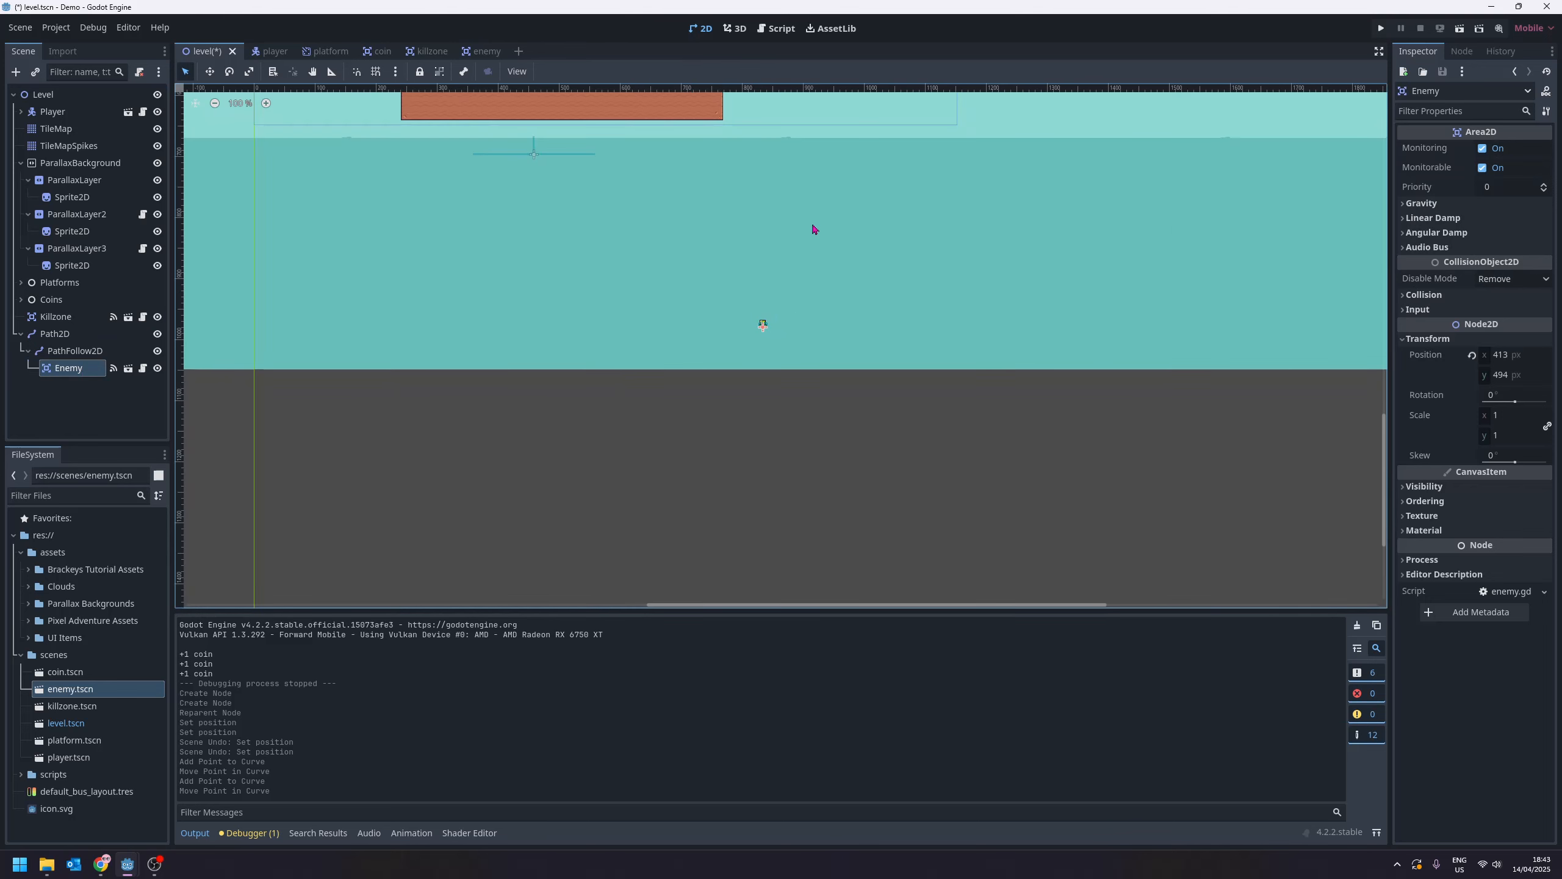
middle_click_drag(812, 225, 851, 448)
scroll(769, 376, "up", 1)
middle_click_drag(702, 333, 745, 321)
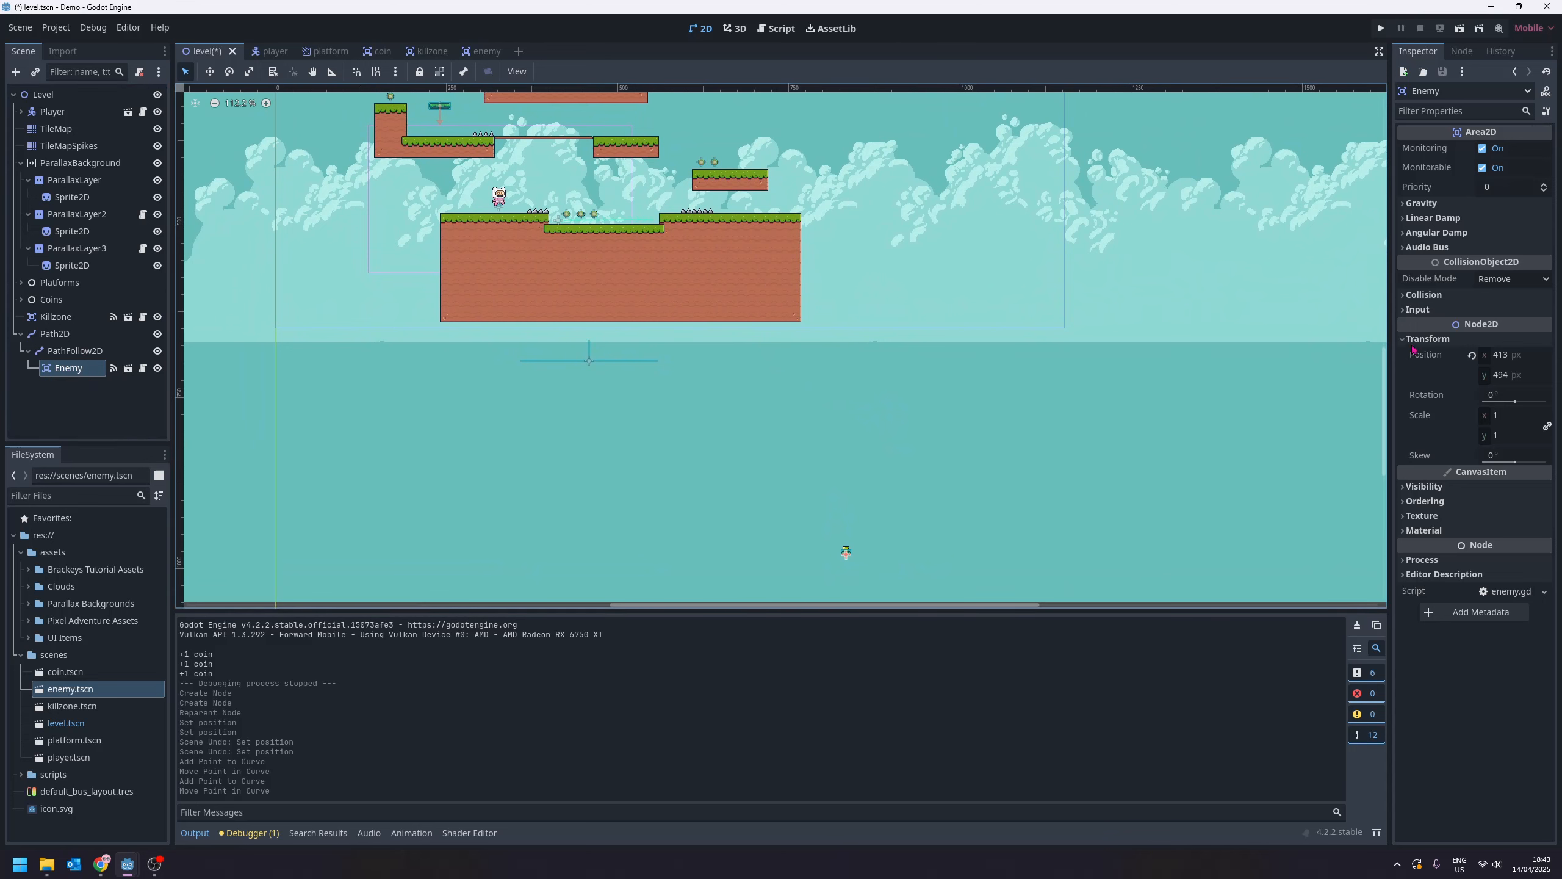
- Compare the Transform position values of the PathFollow2D node and its Enemy child
left_click(1433, 339)
left_click(1500, 339)
left_click(75, 351)
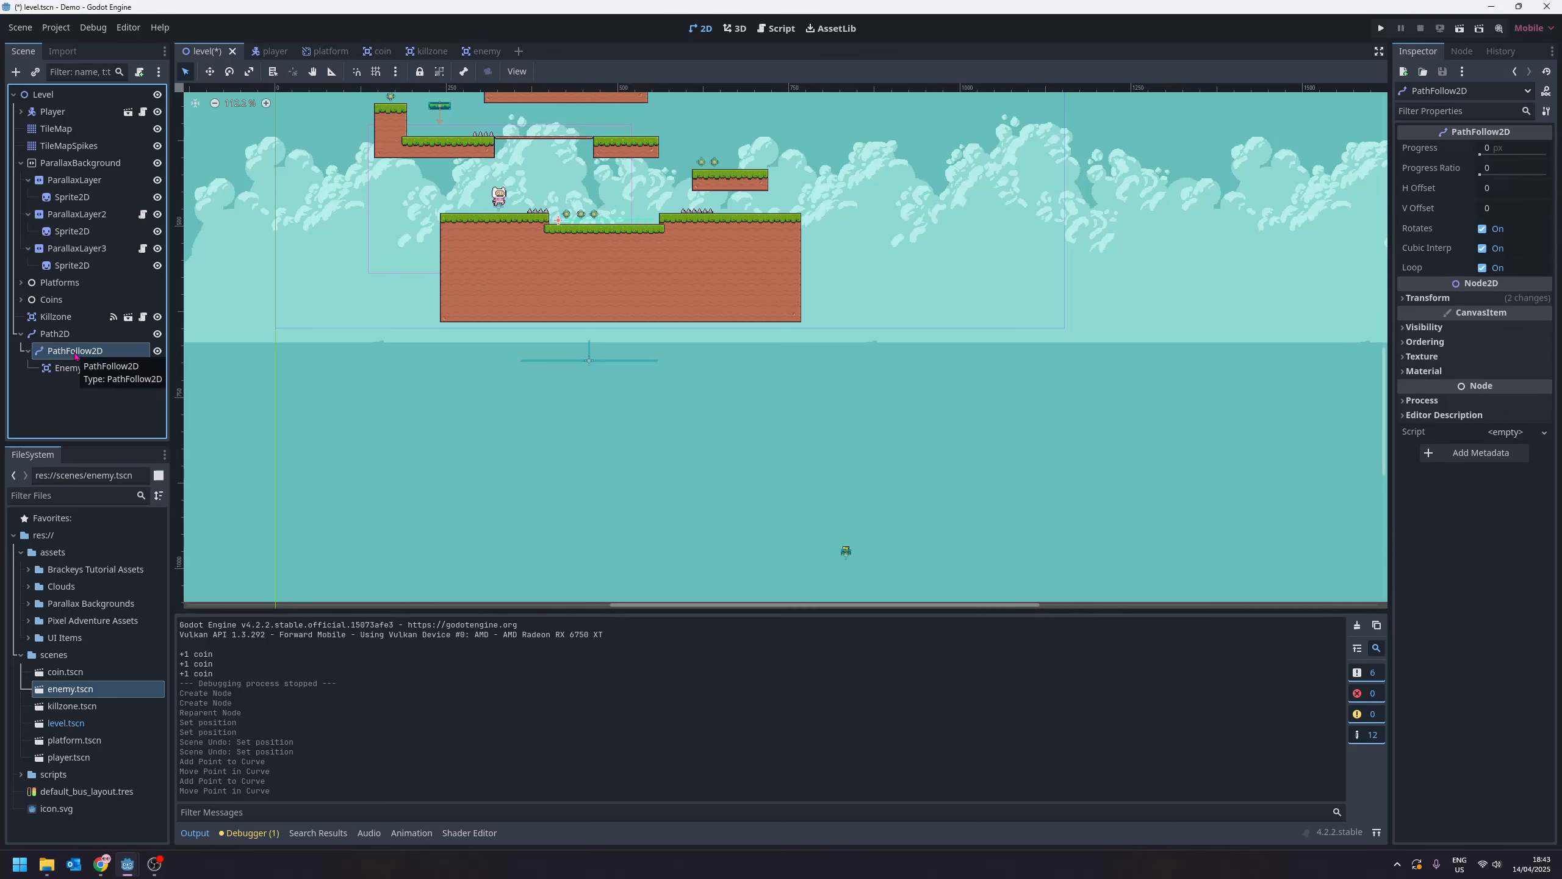
left_click(67, 367)
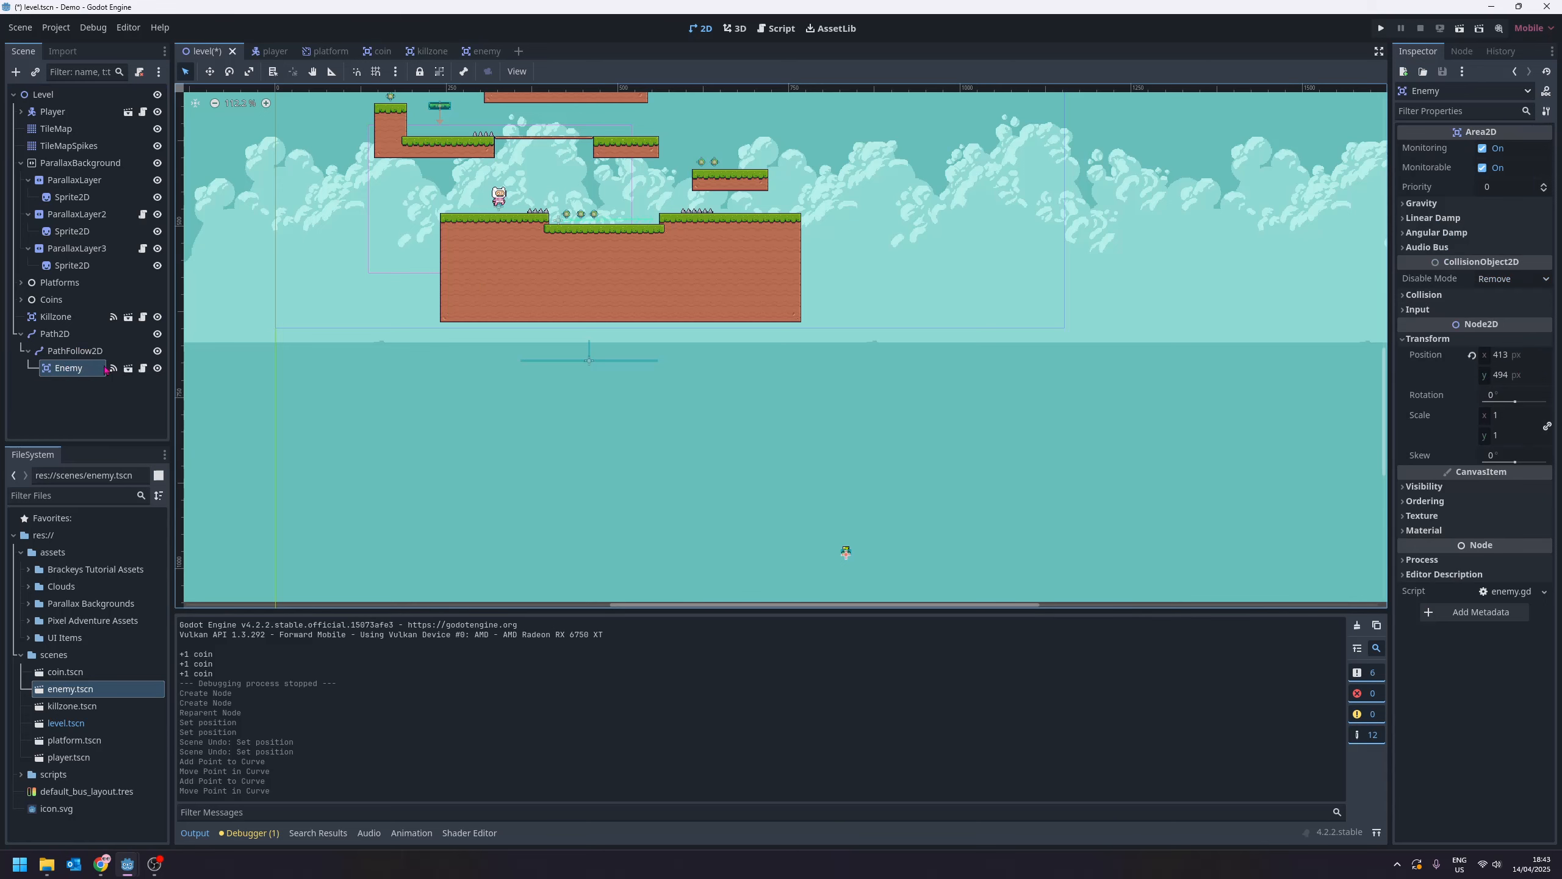
left_click(92, 352)
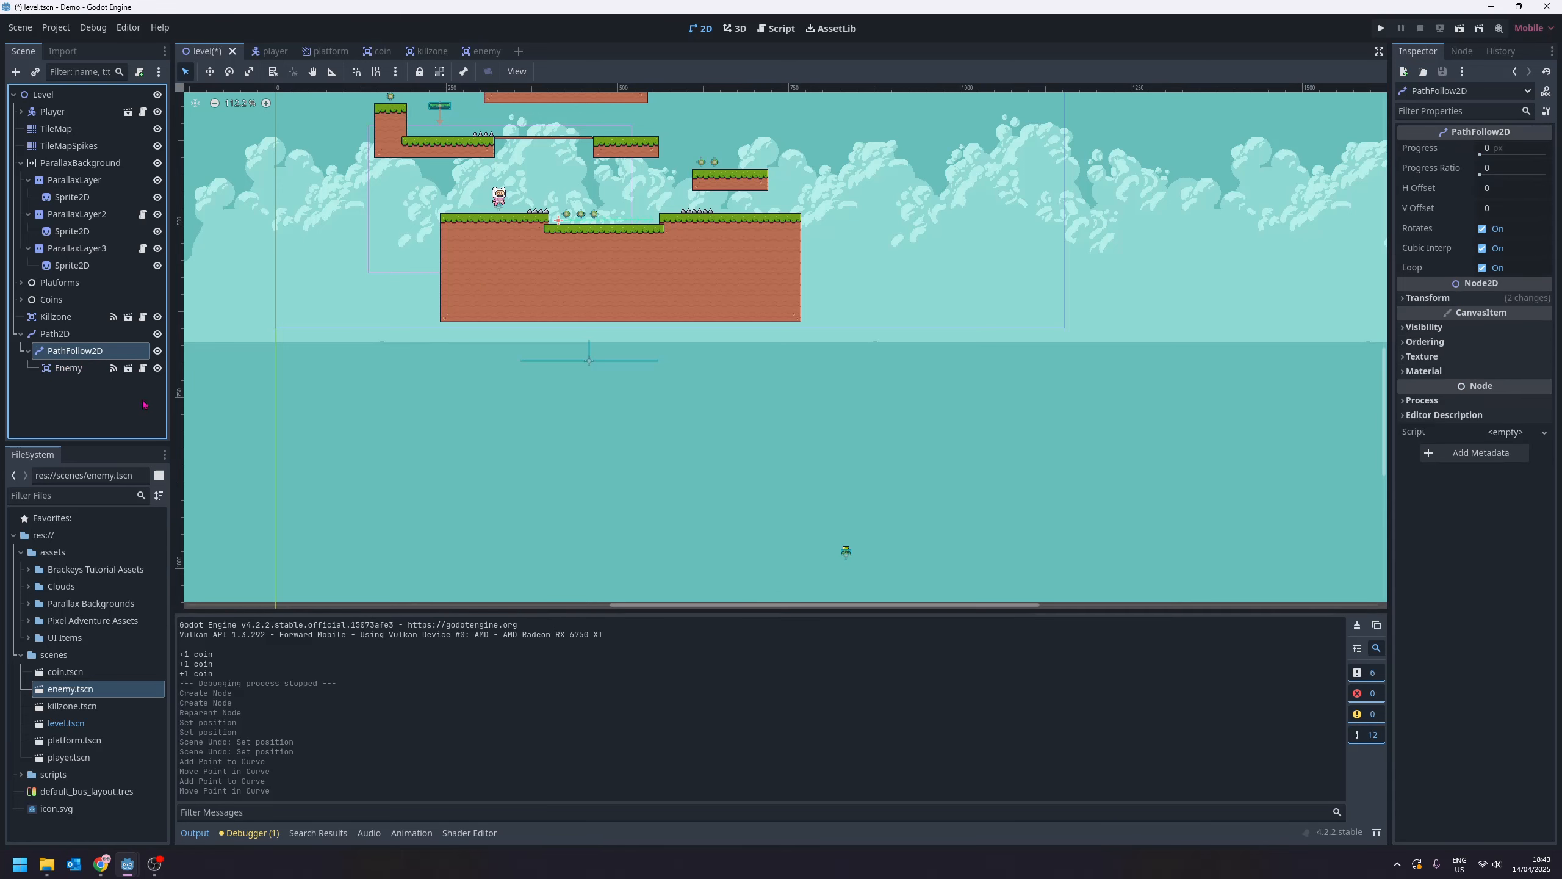
left_click(1427, 297)
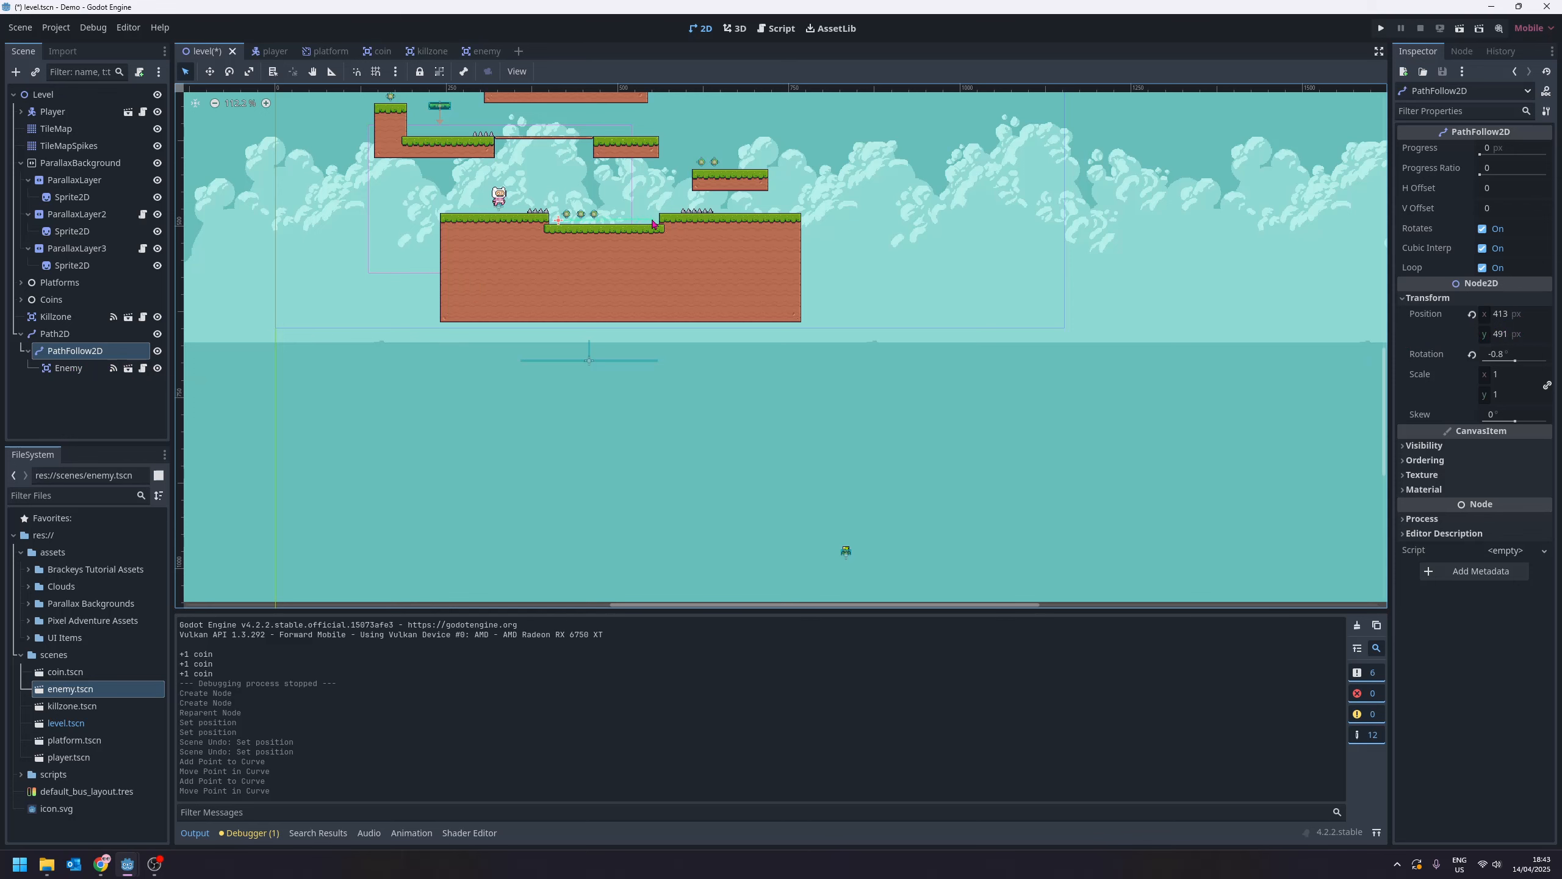
scroll(566, 231, "up", 3)
scroll(564, 226, "down", 1)
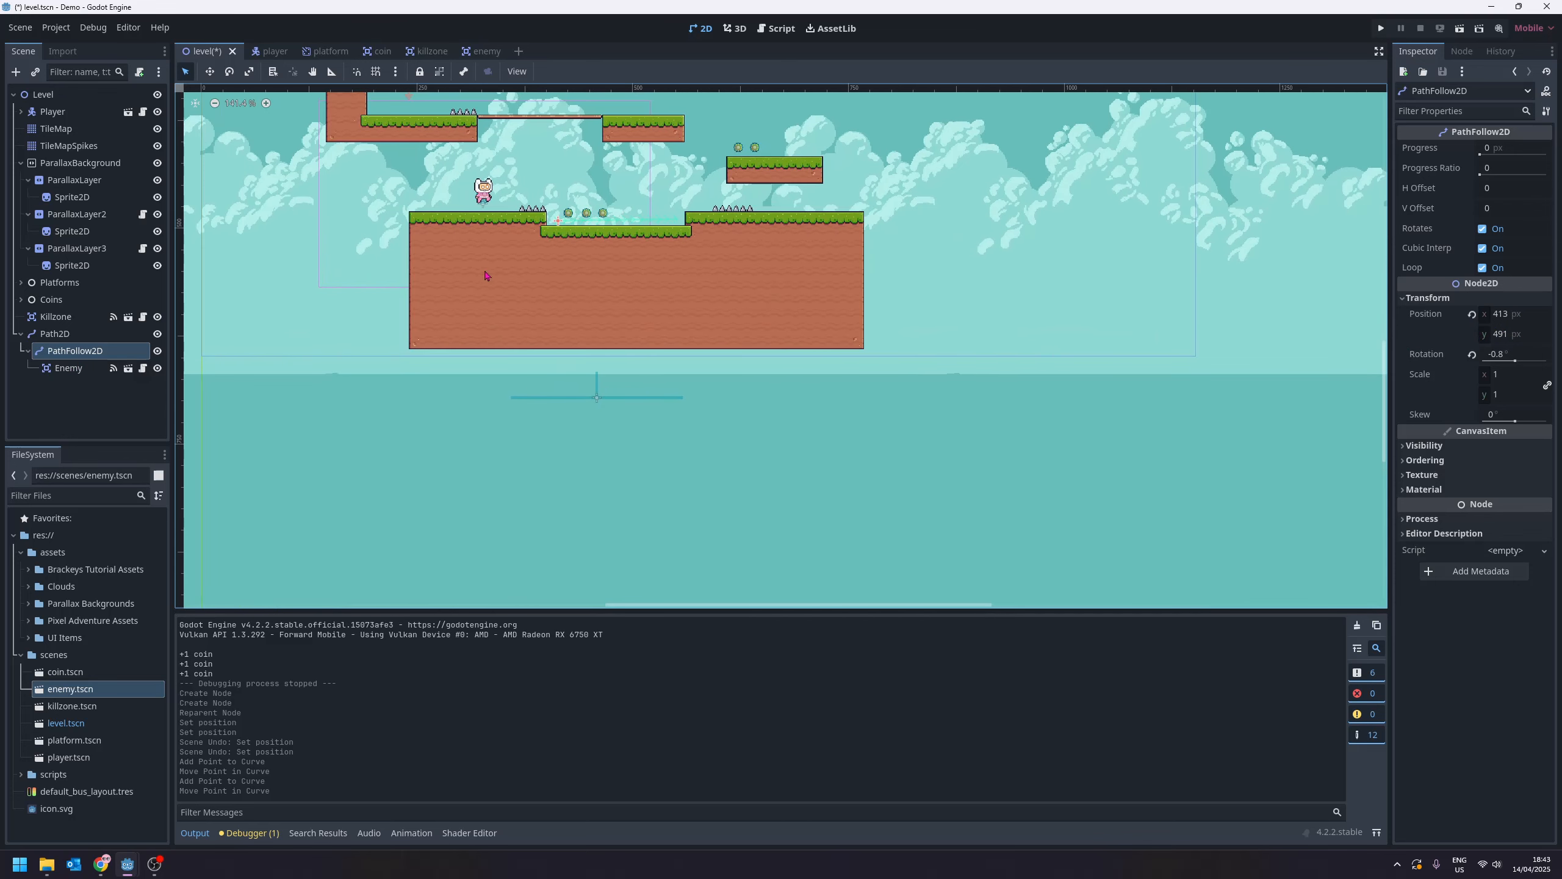
left_click(61, 368)
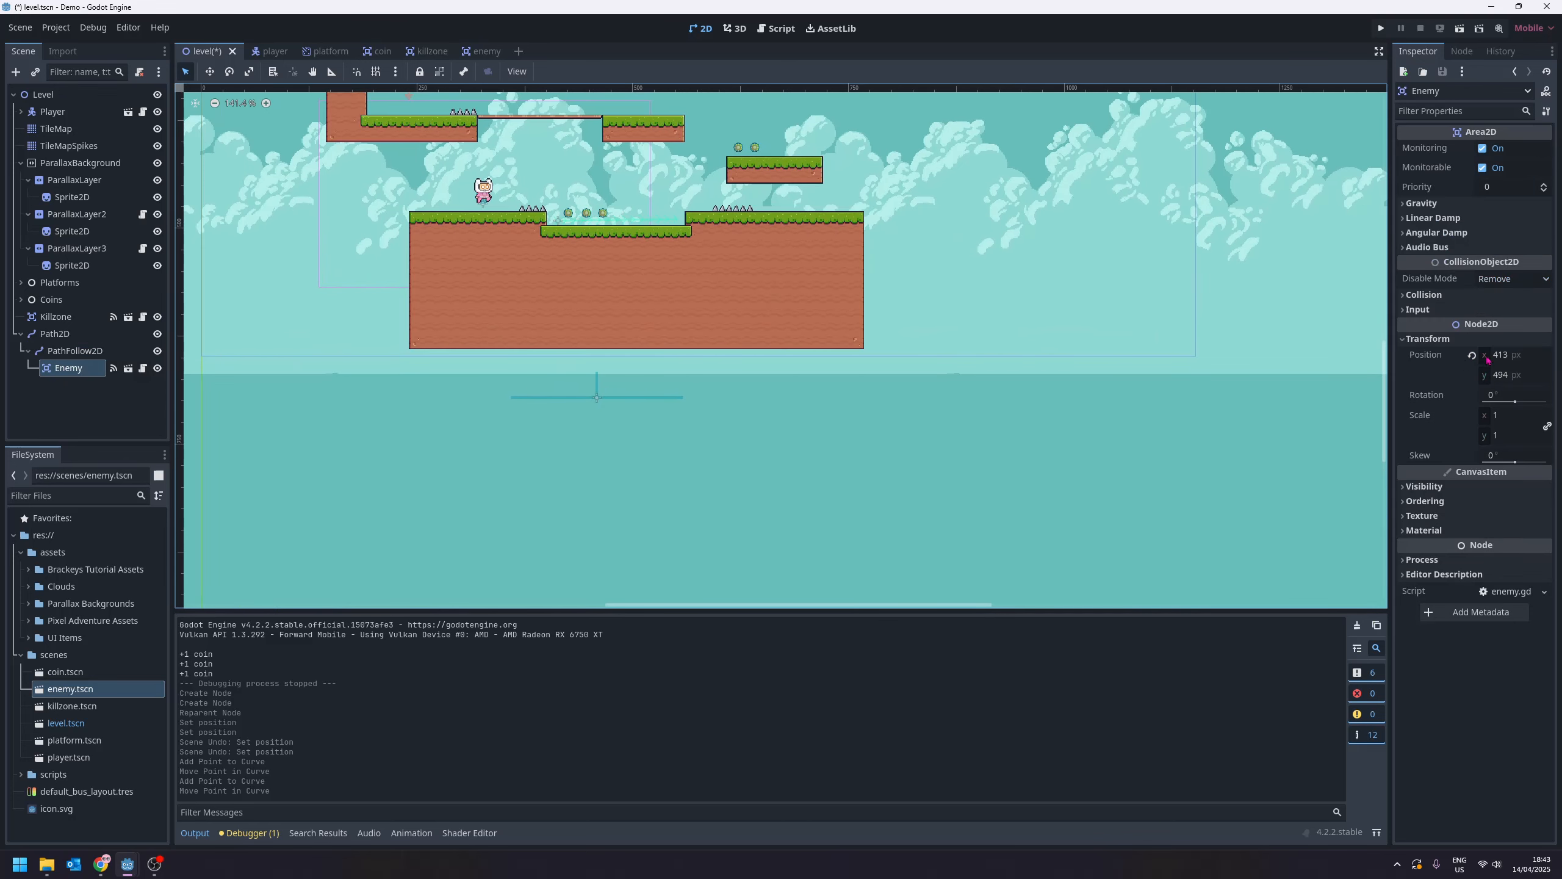
left_click(85, 351)
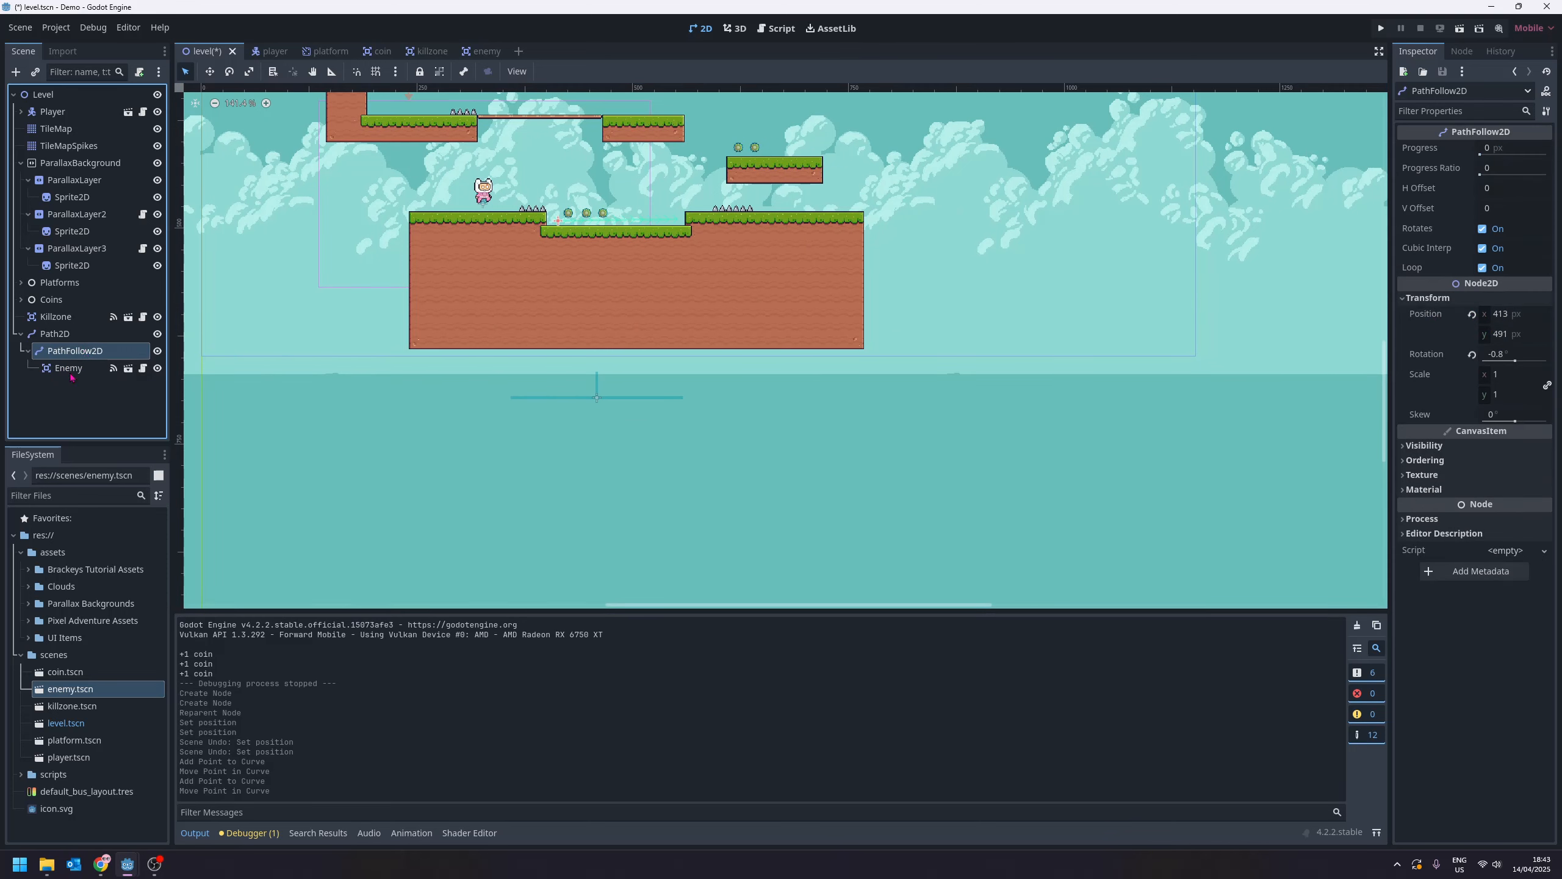
- Set the Enemy node's position to x 0 and y 0 so that it sits at the start of the path
left_click(73, 369)
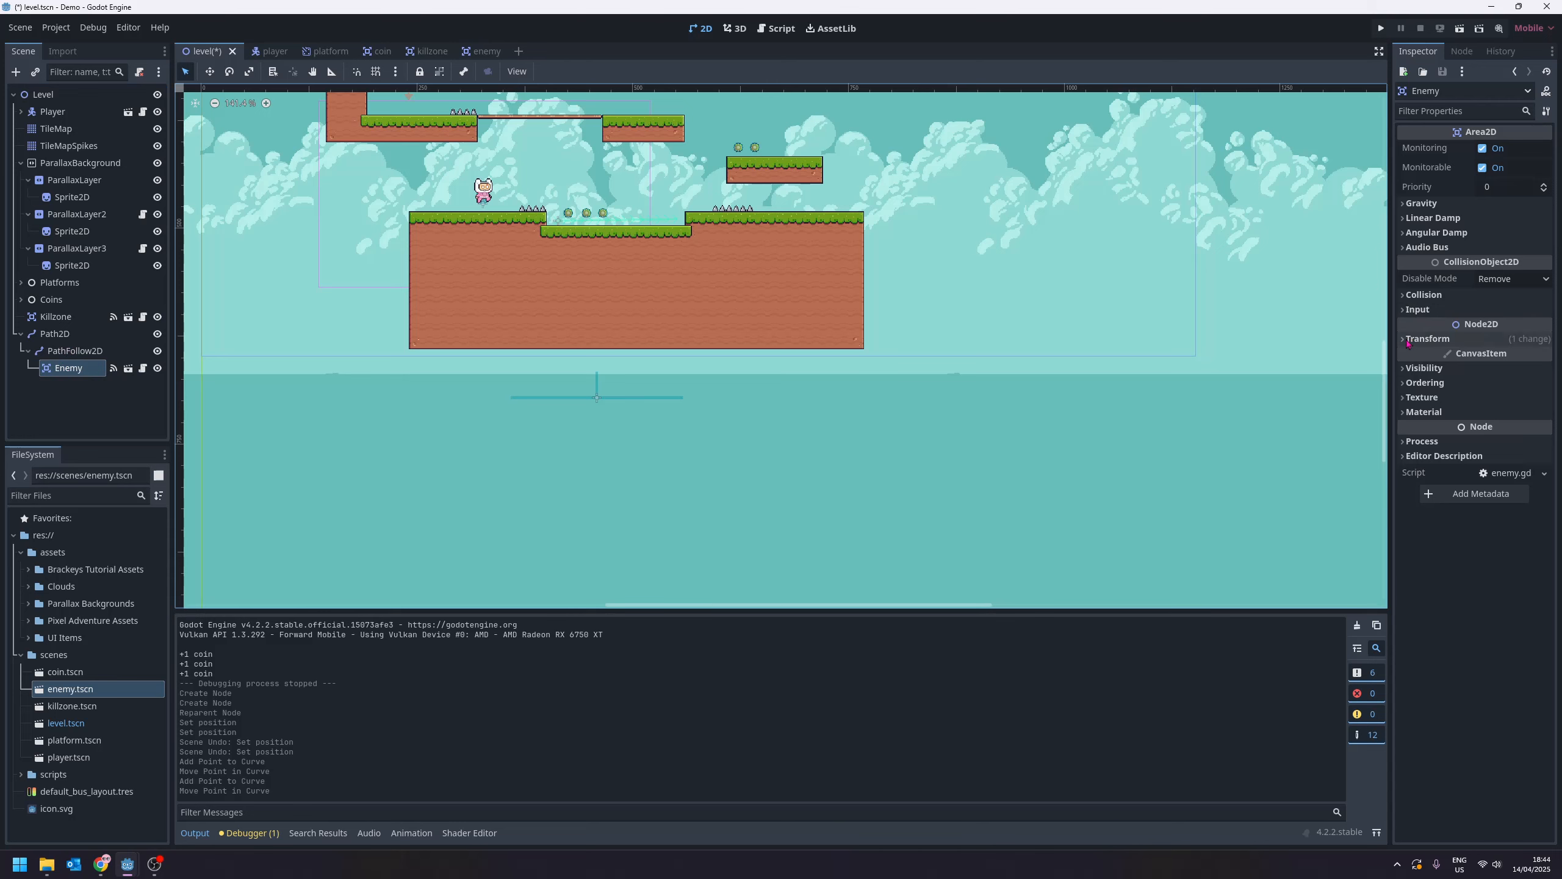
left_click(1505, 355)
type("0")
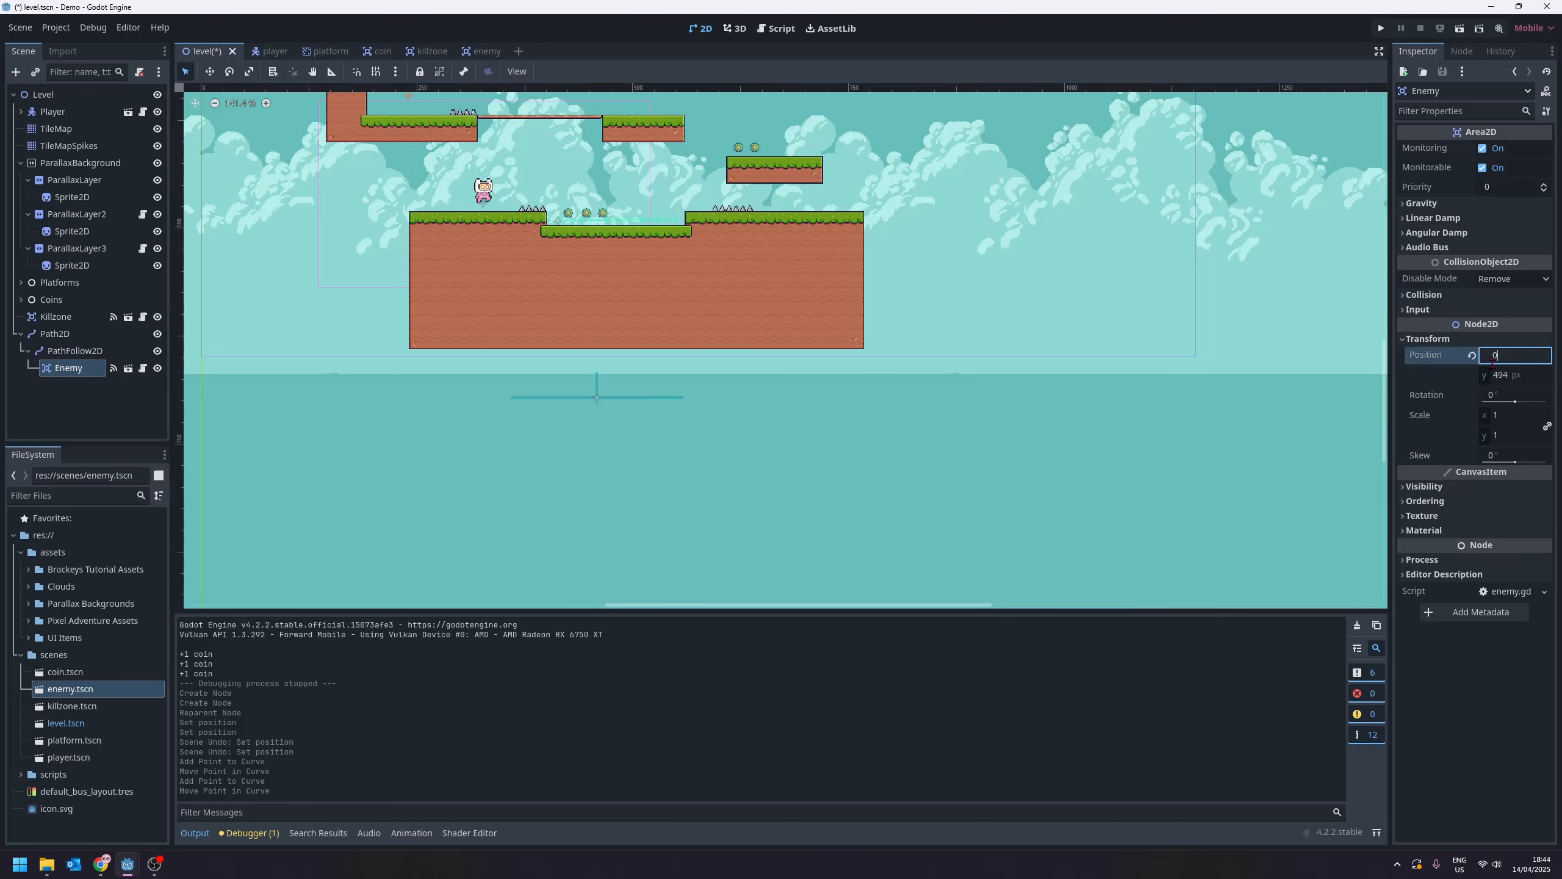
key("Return")
left_click(1499, 375)
type("0")
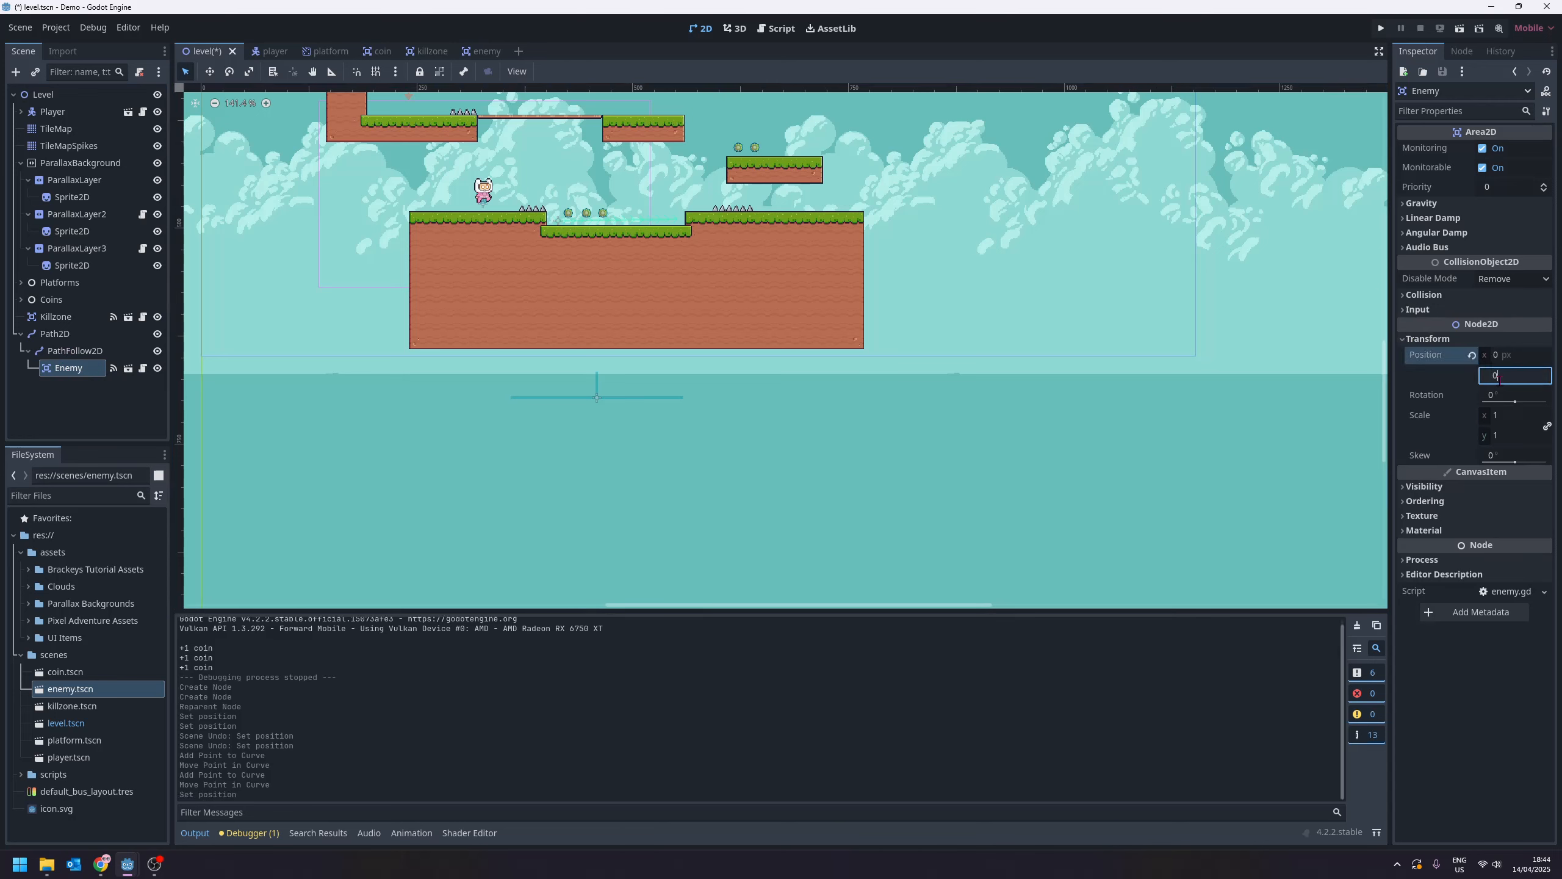
key("Return")
scroll(565, 244, "up", 5)
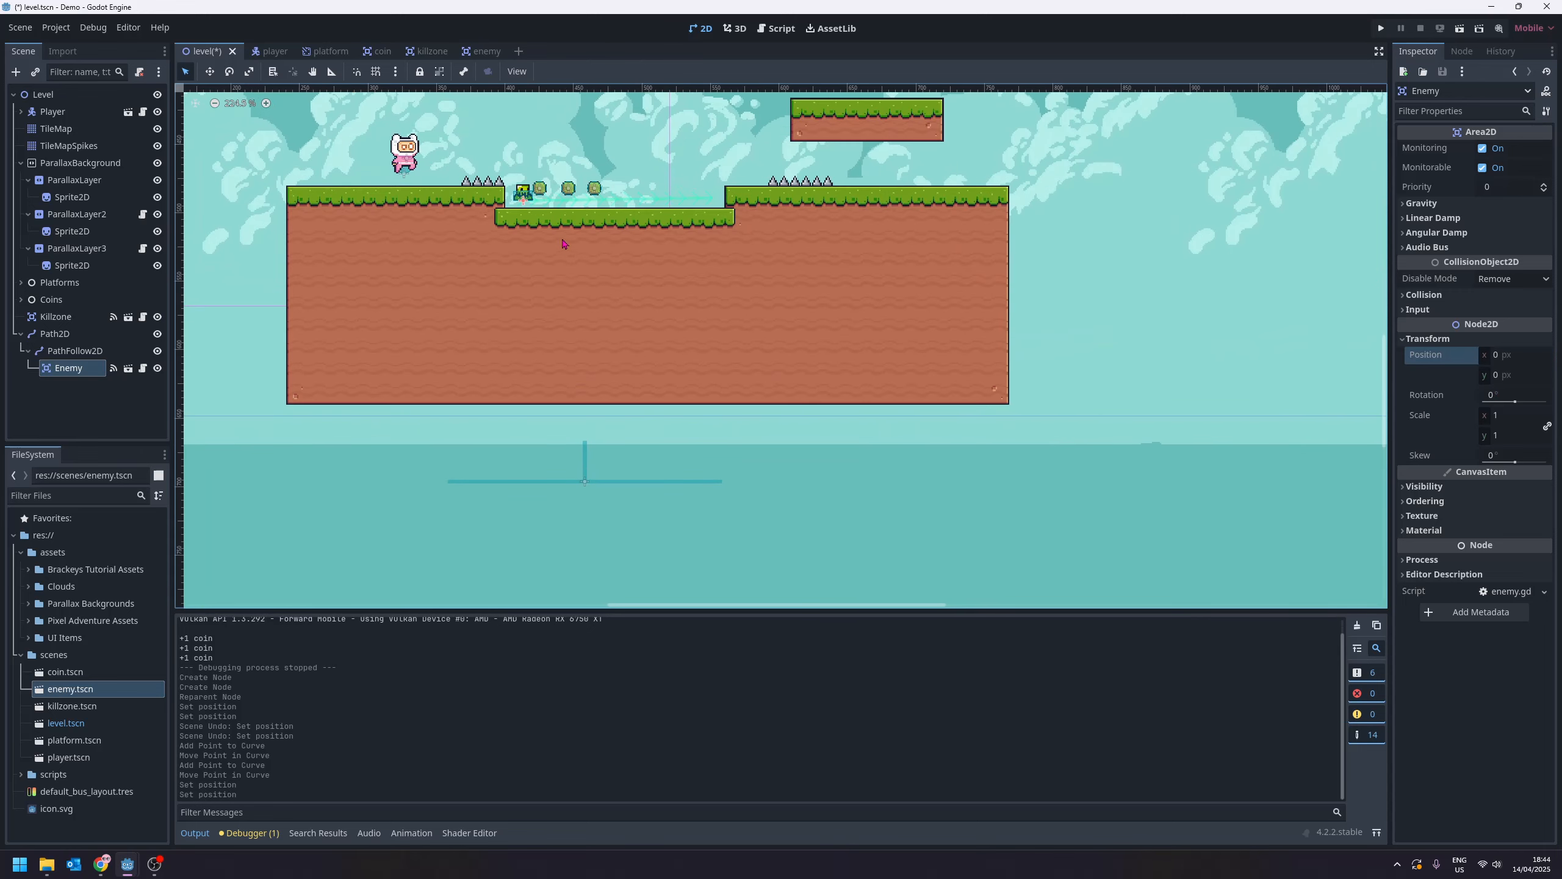
scroll(556, 228, "up", 5)
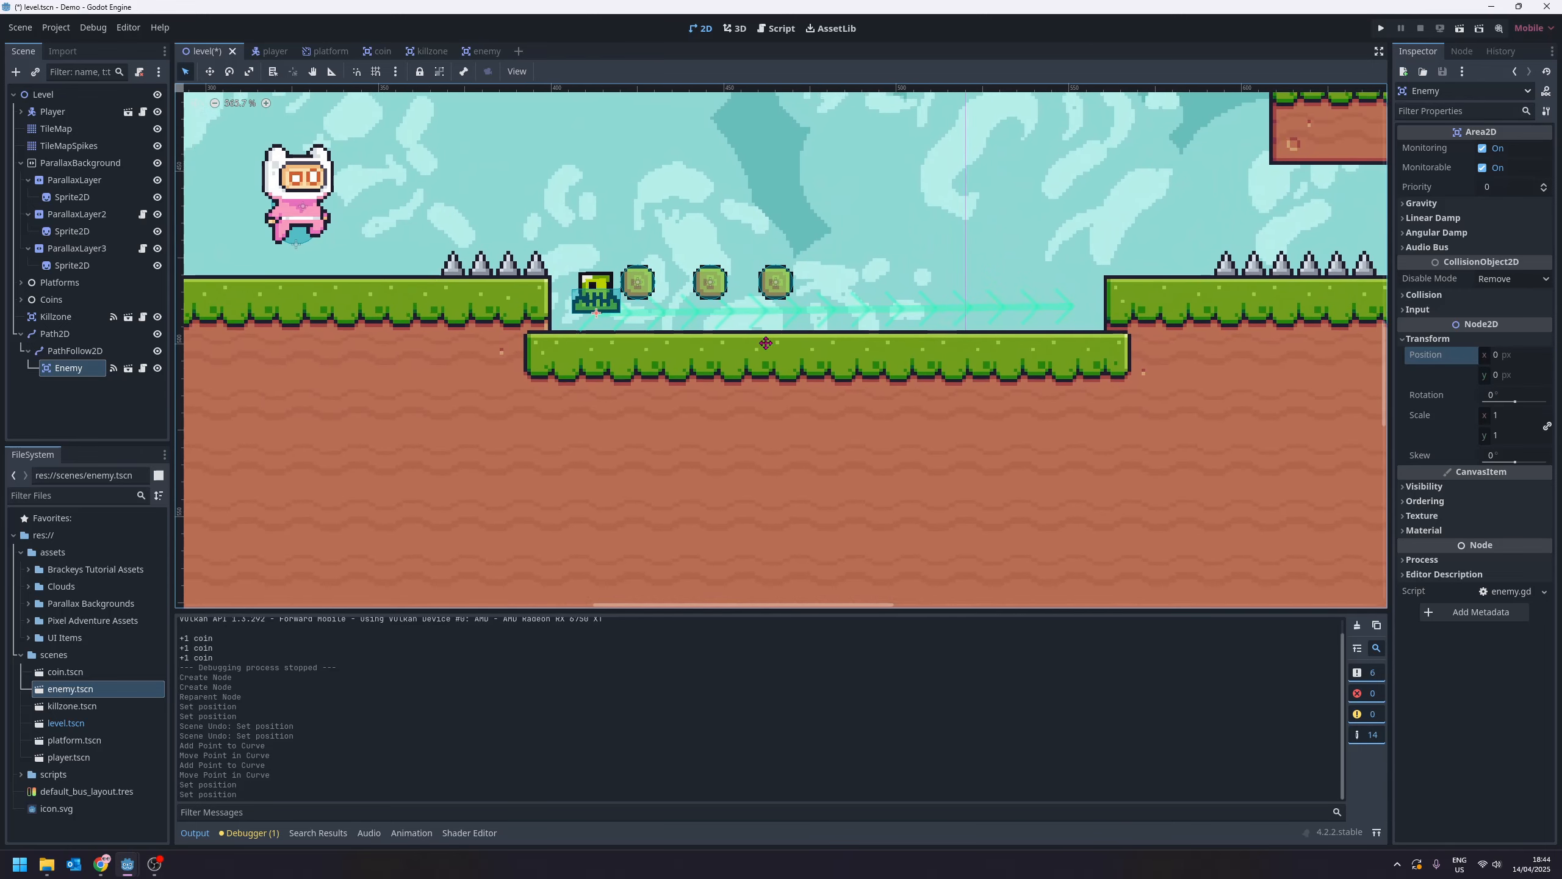
- Preview the slime's travel along the path by sweeping the PathFollow2D node's Progress Ratio to 1 and back to 0
left_click(1068, 322)
scroll(942, 352, "up", 4)
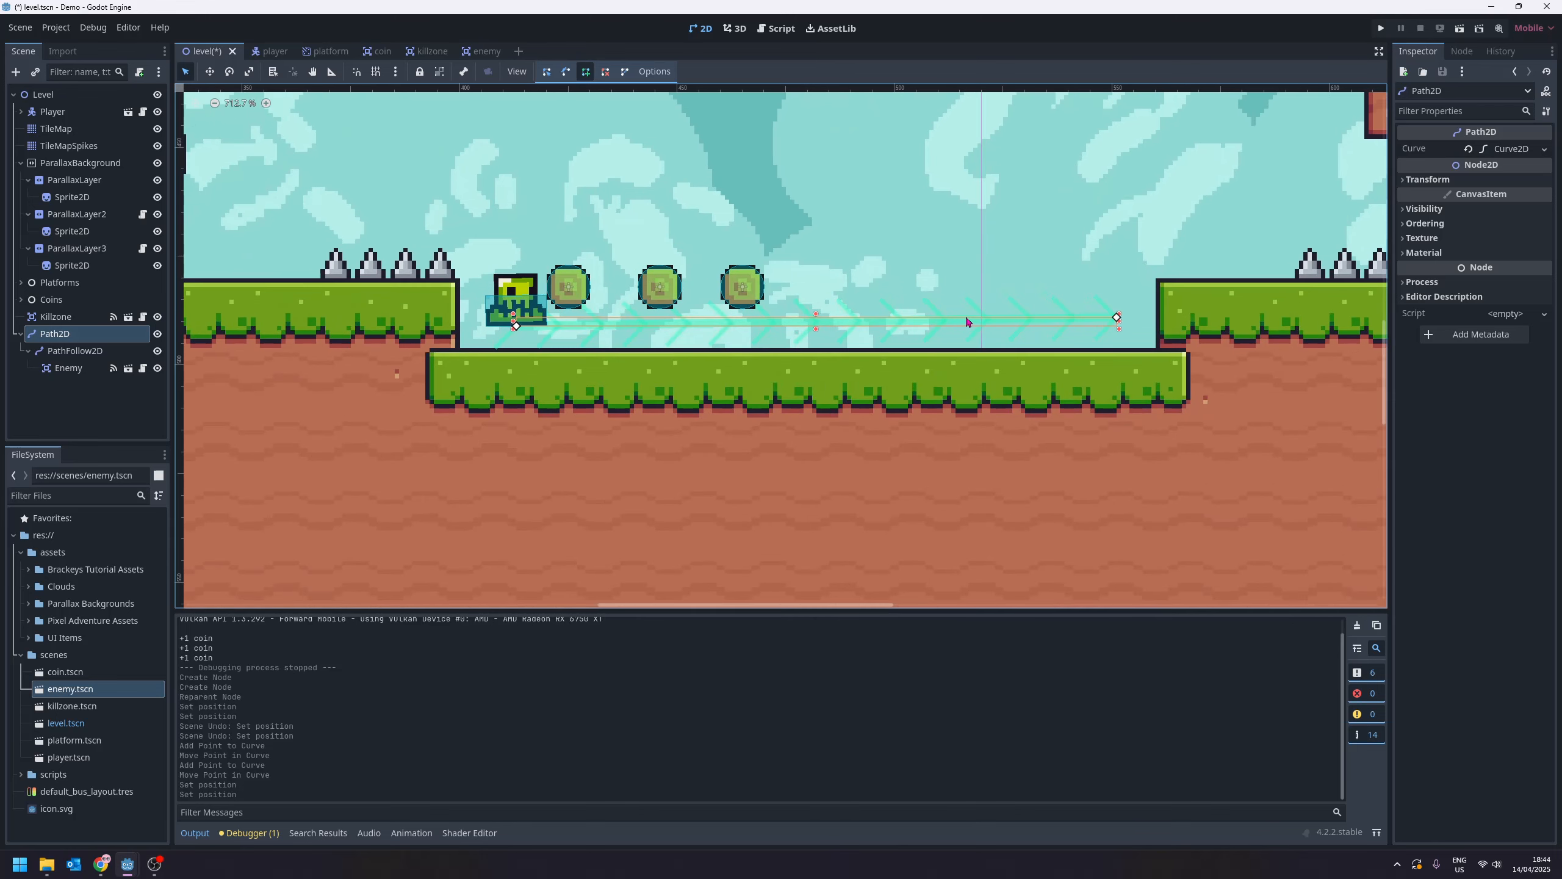
middle_click_drag(967, 320, 954, 333)
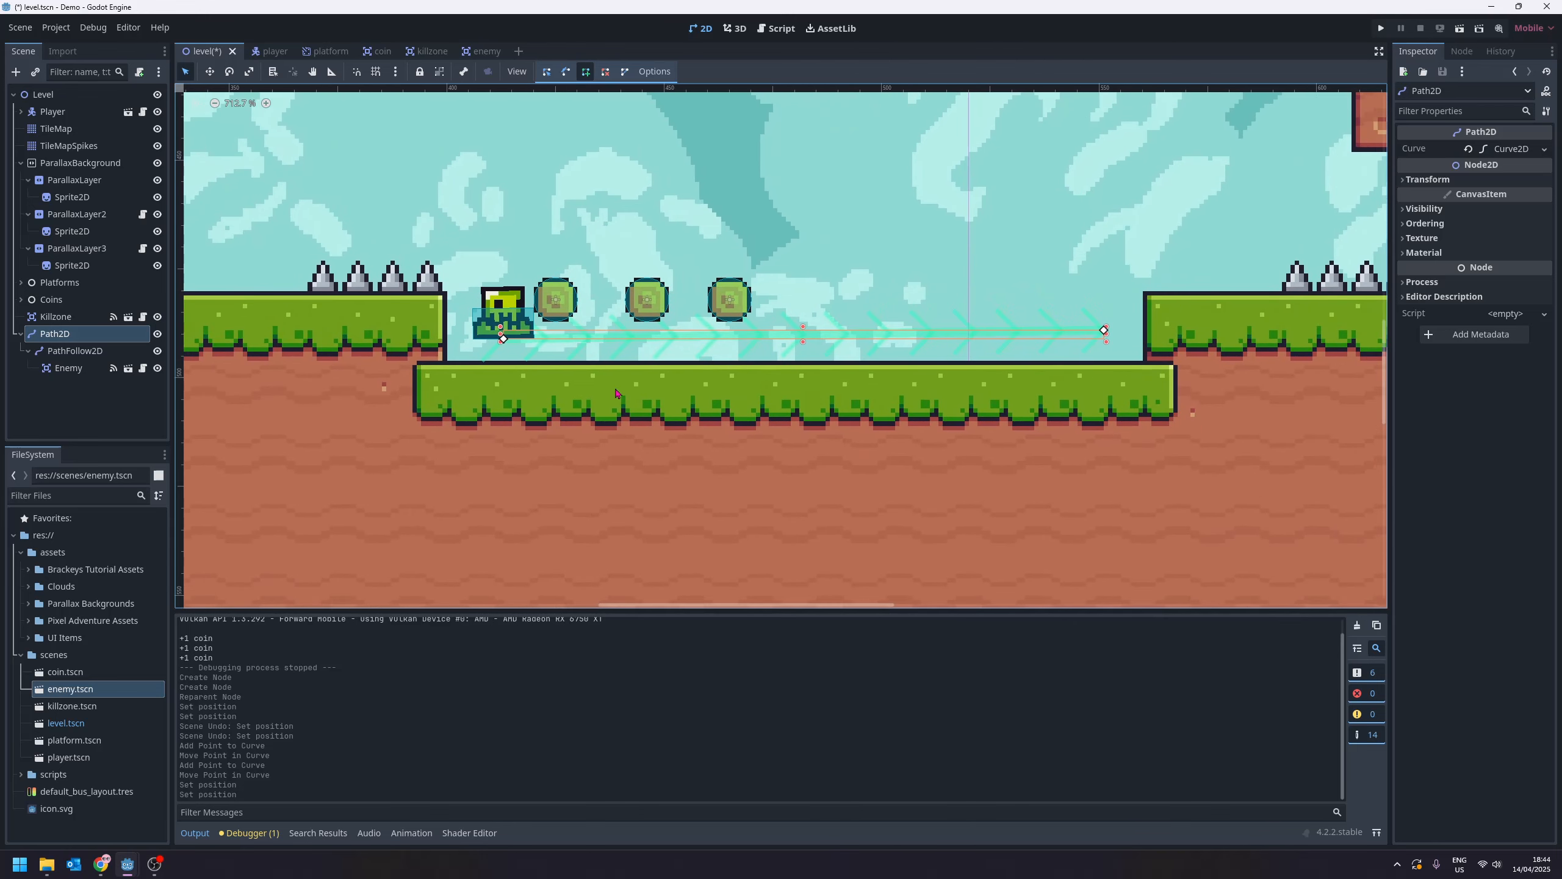
left_click(71, 356)
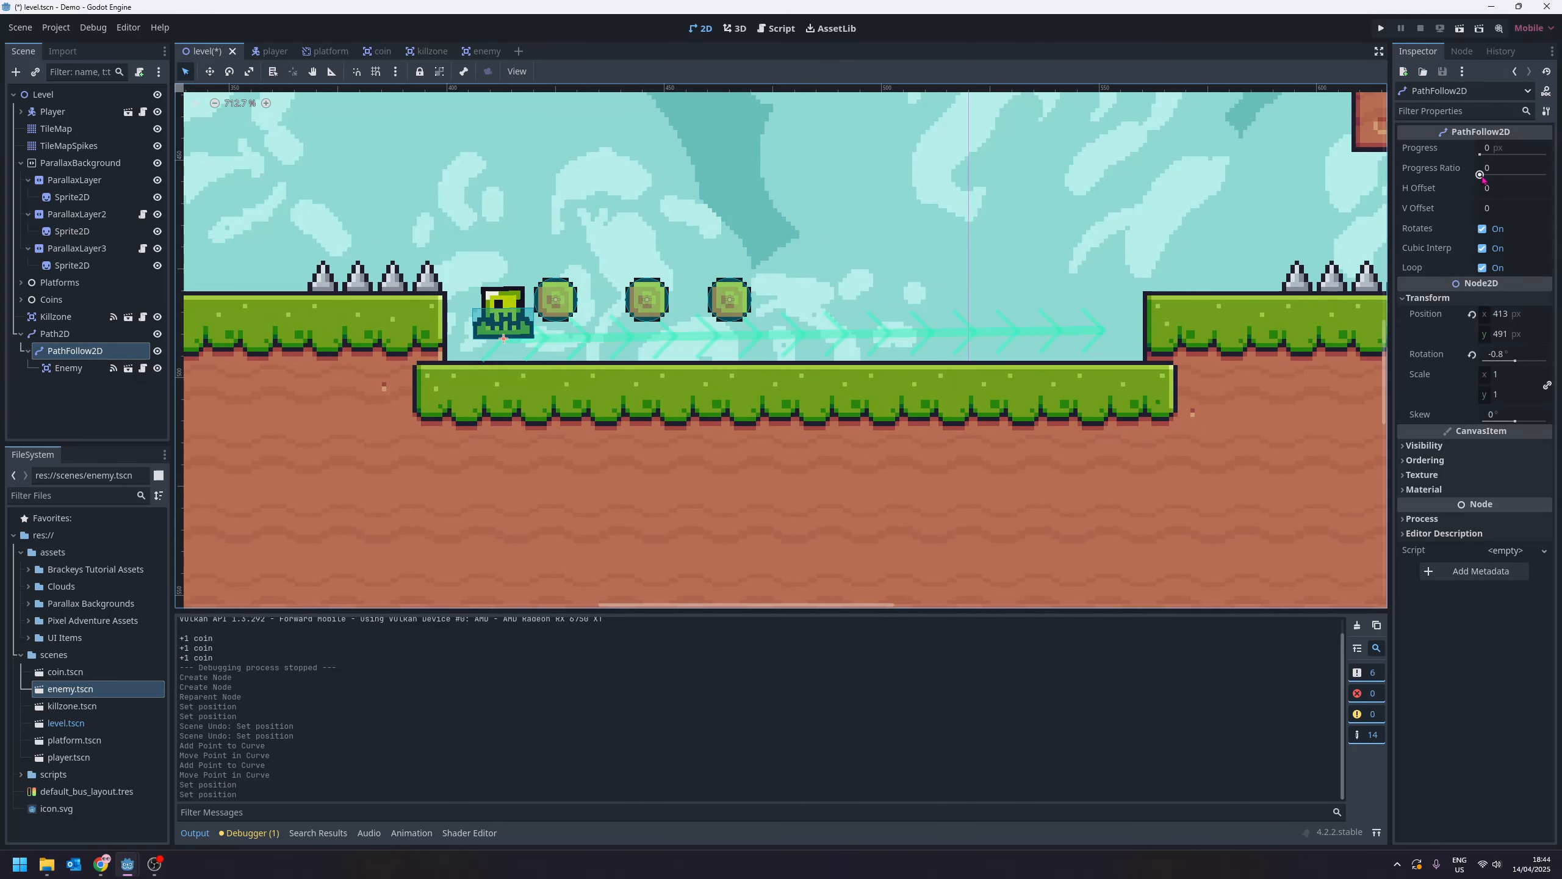
left_click_drag(1480, 175, 1547, 181)
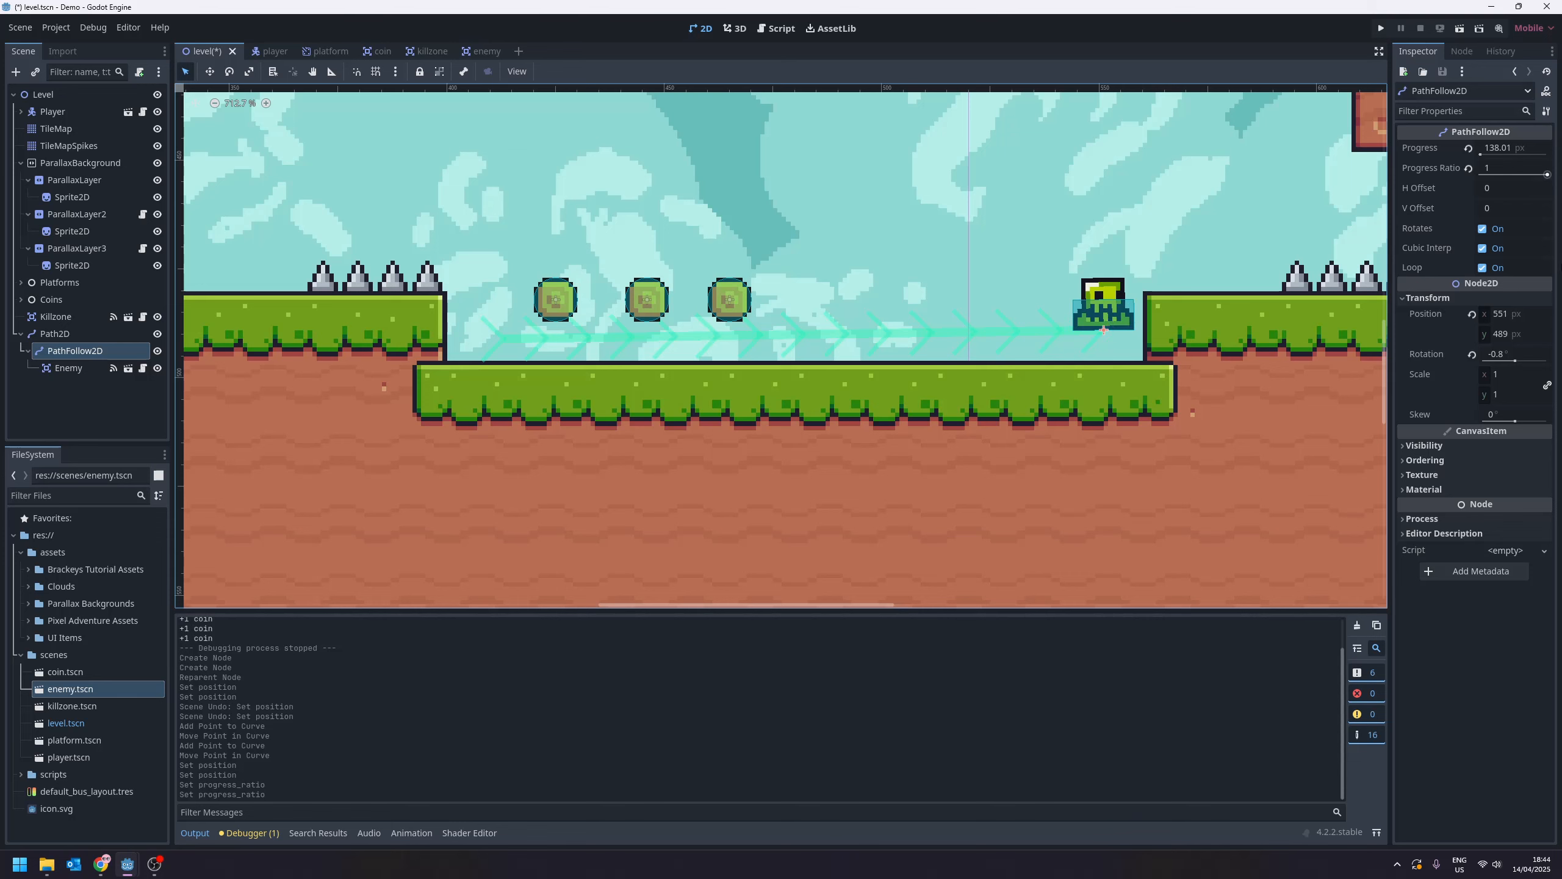
left_click_drag(1545, 175, 1478, 177)
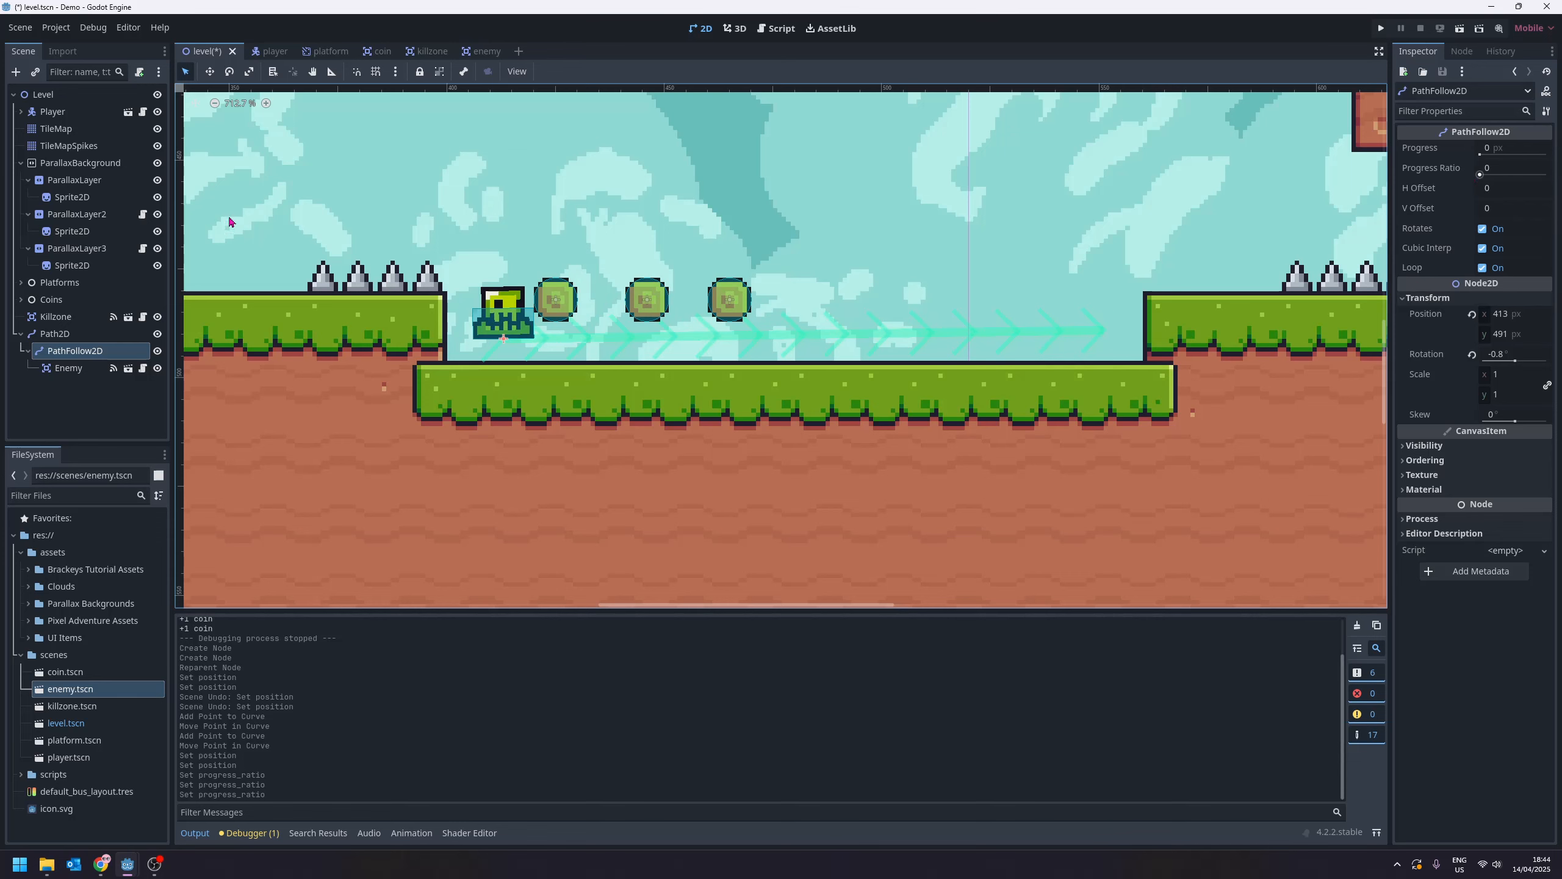
- Add a third point to the Path2D curve on top of its starting point, so the path runs back to the start
left_click(56, 335)
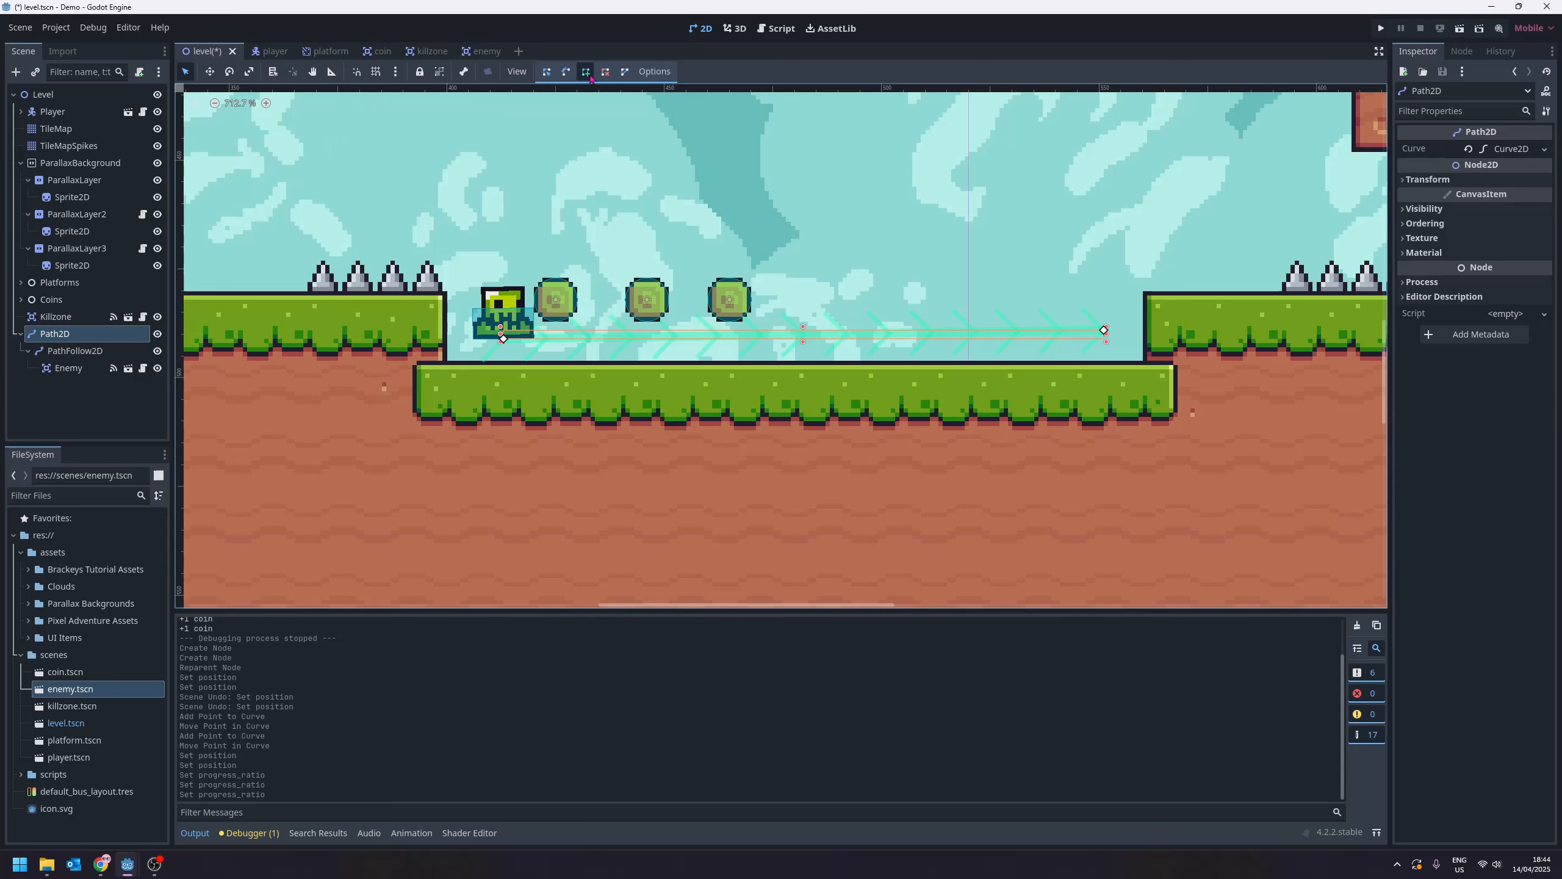
scroll(885, 246, "up", 3)
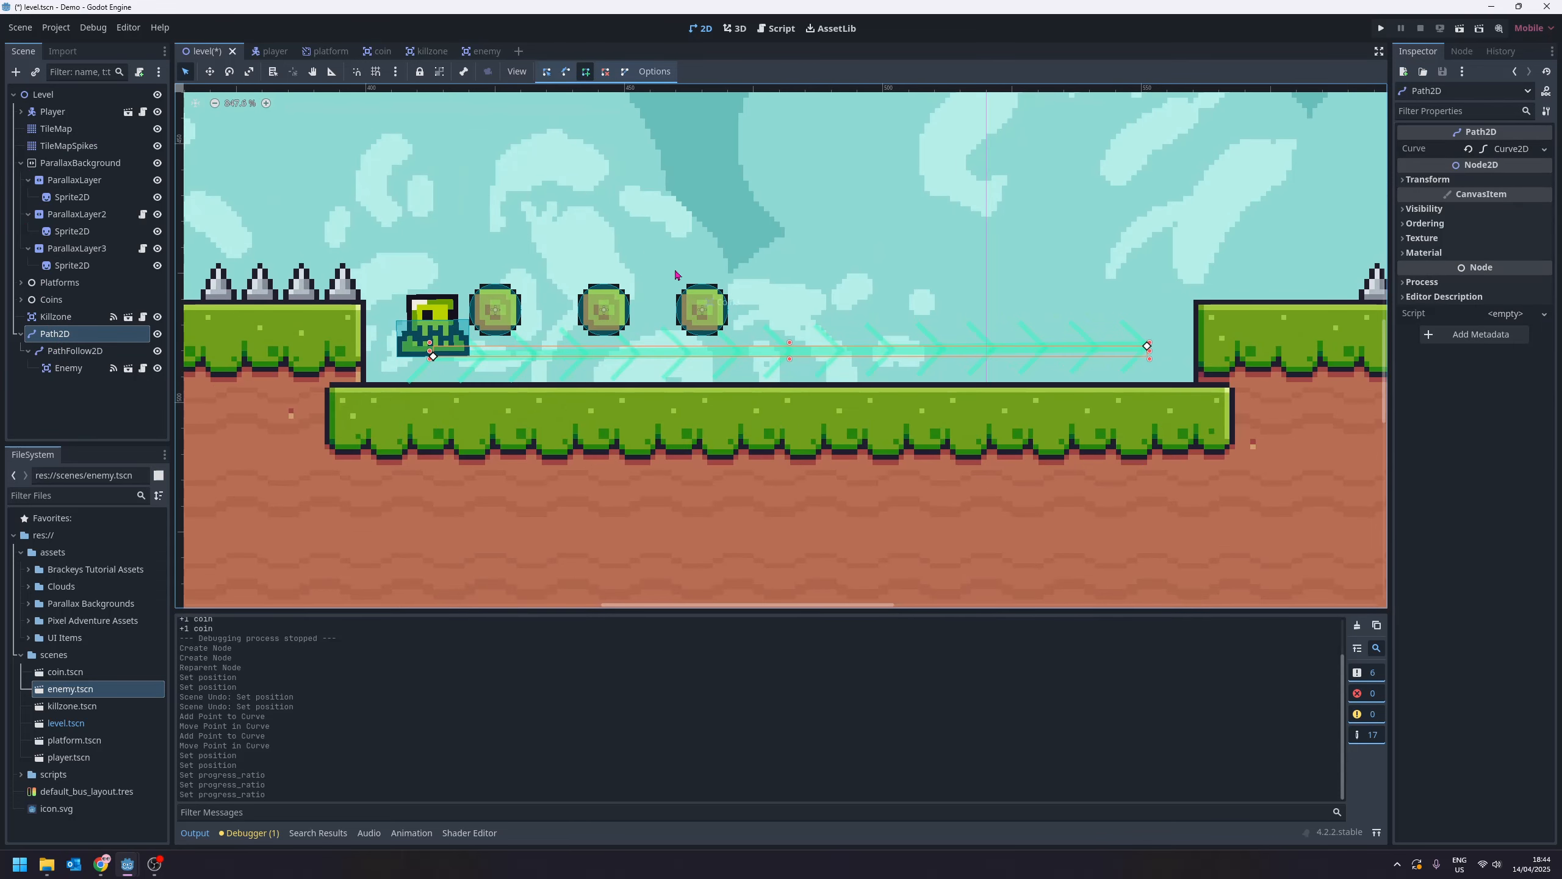
middle_click_drag(432, 356, 580, 277)
left_click(580, 280)
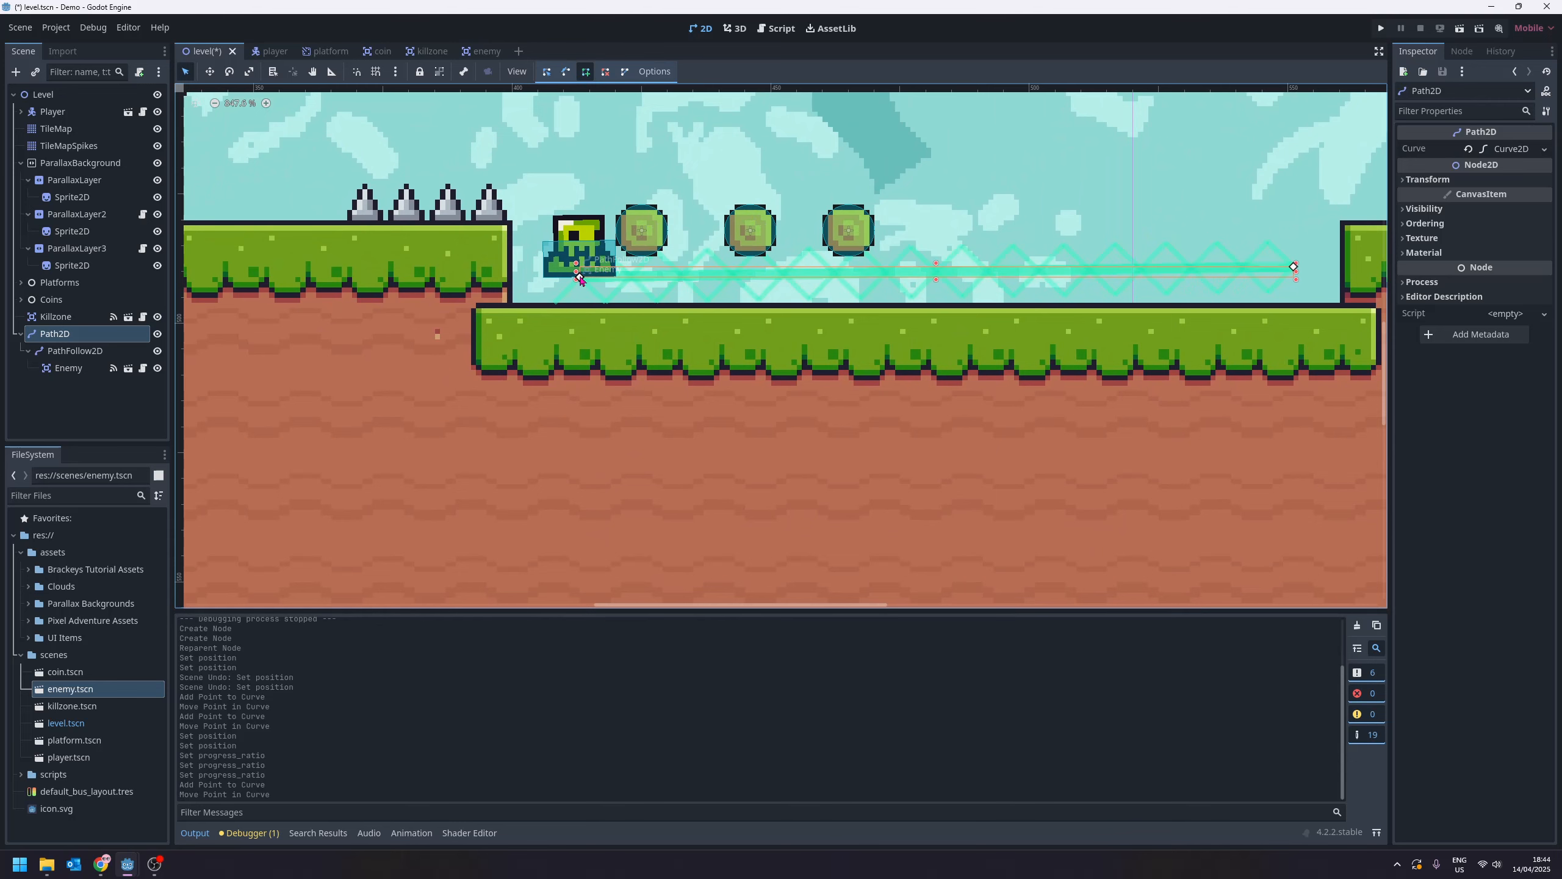
scroll(575, 292, "down", 1)
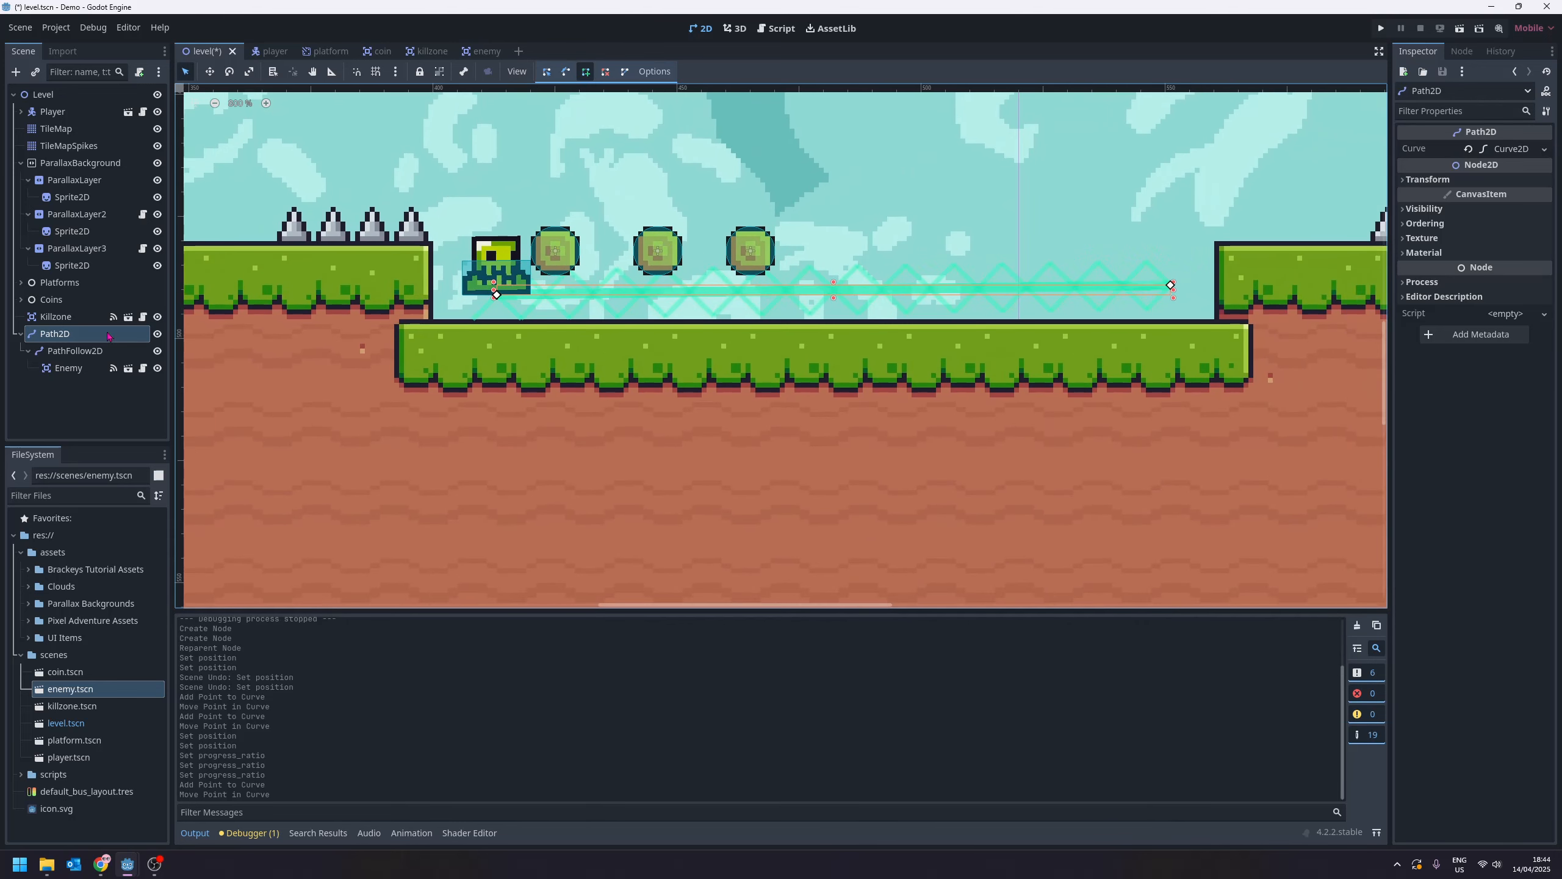
- Preview the slime's round trip with the PathFollow2D node's Progress Ratio, and turn off its Rotates option
left_click(63, 354)
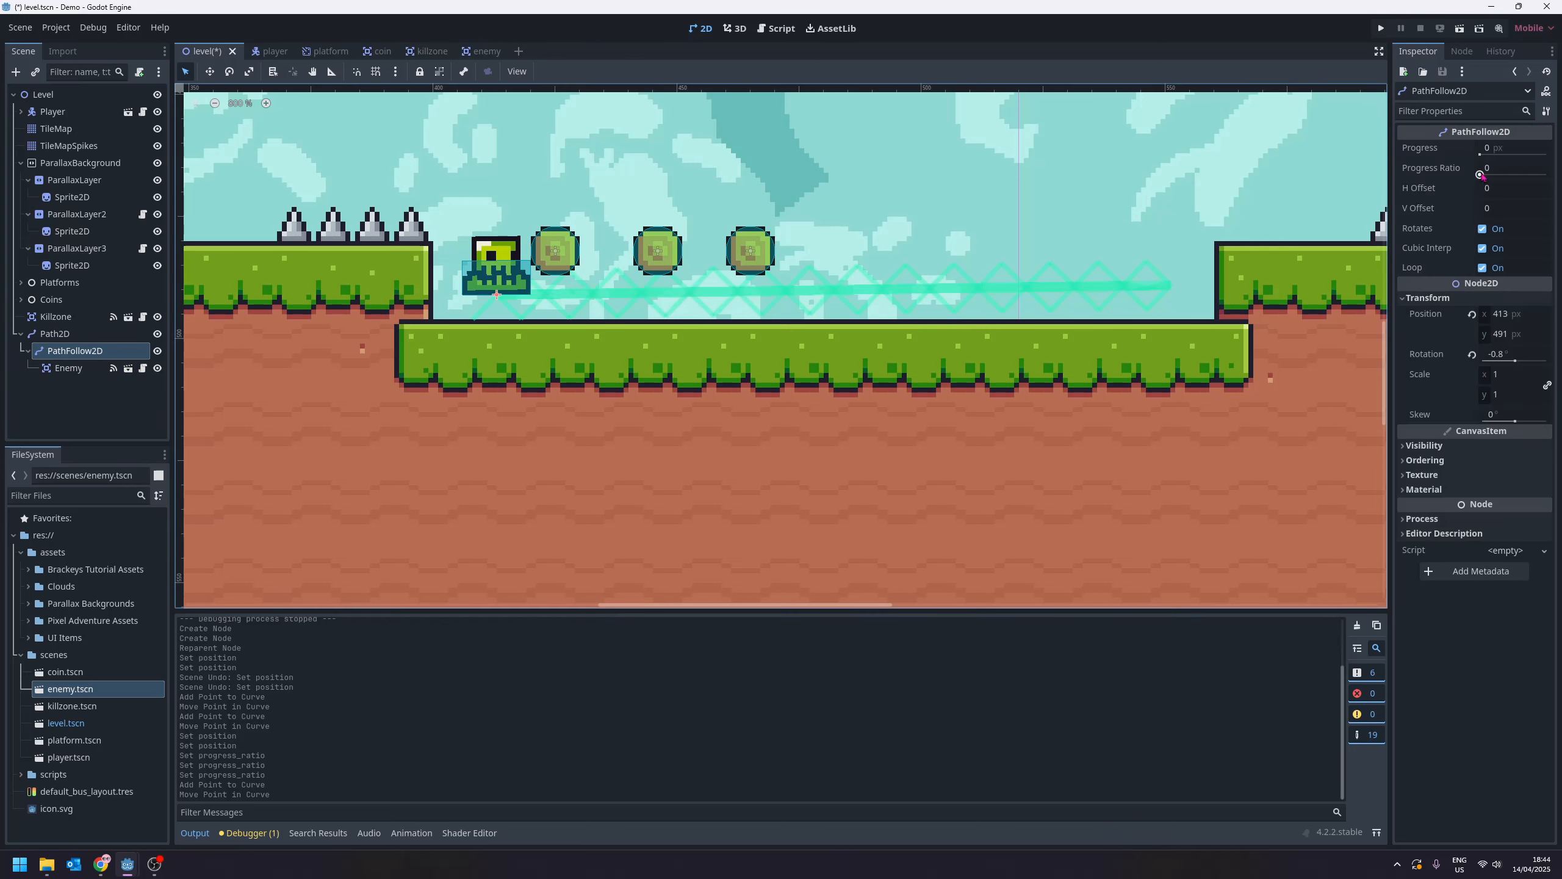
mouse_move(1482, 174)
left_mouse_down()
mouse_move(1551, 178)
mouse_move(1478, 177)
left_mouse_up()
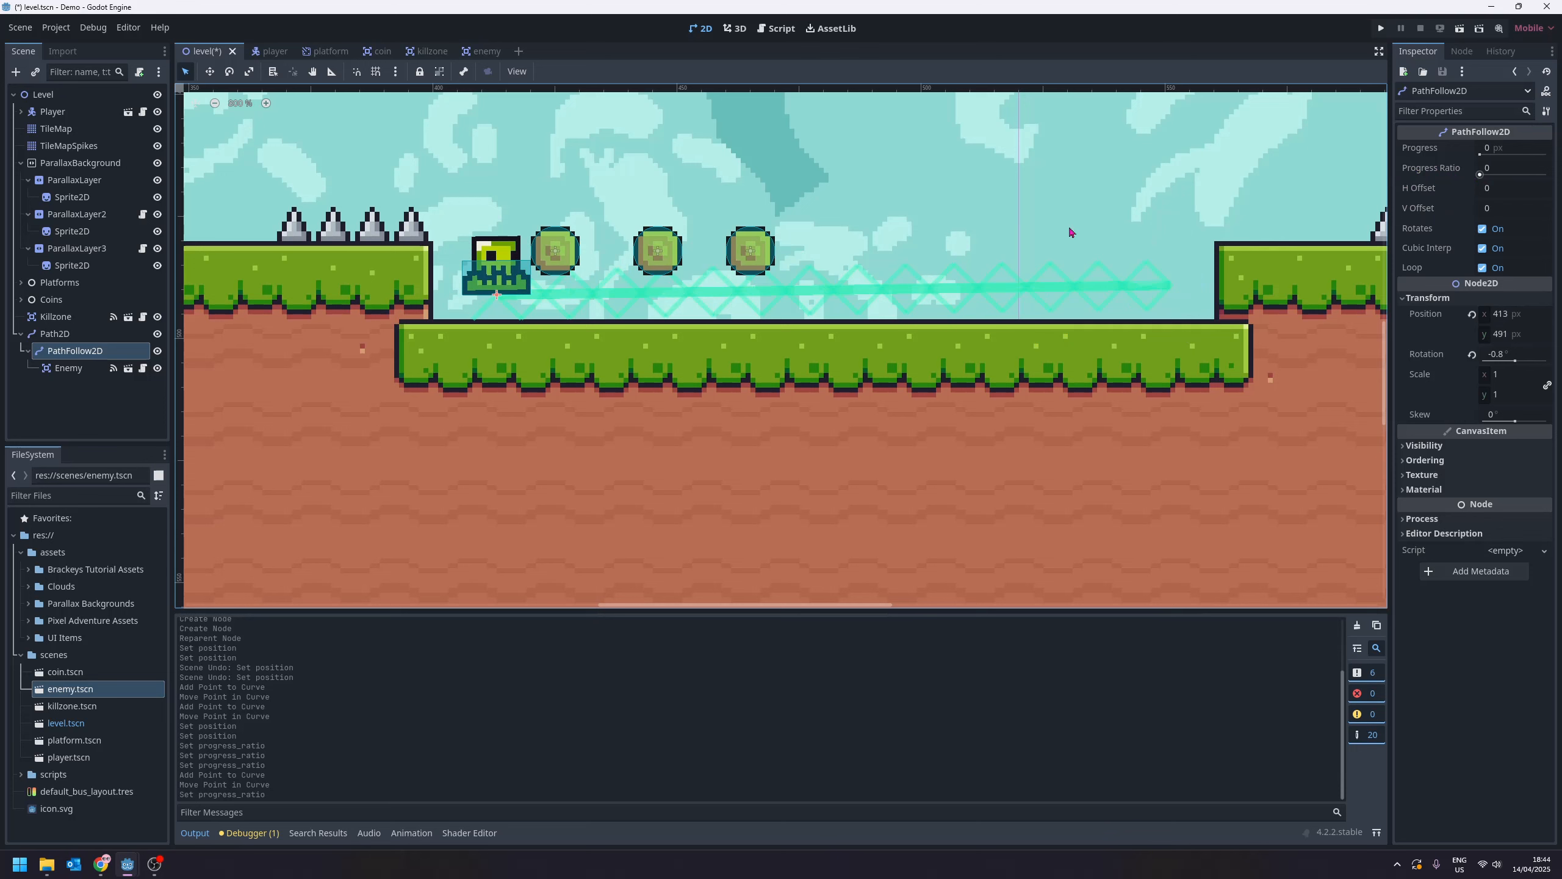
left_click(1482, 230)
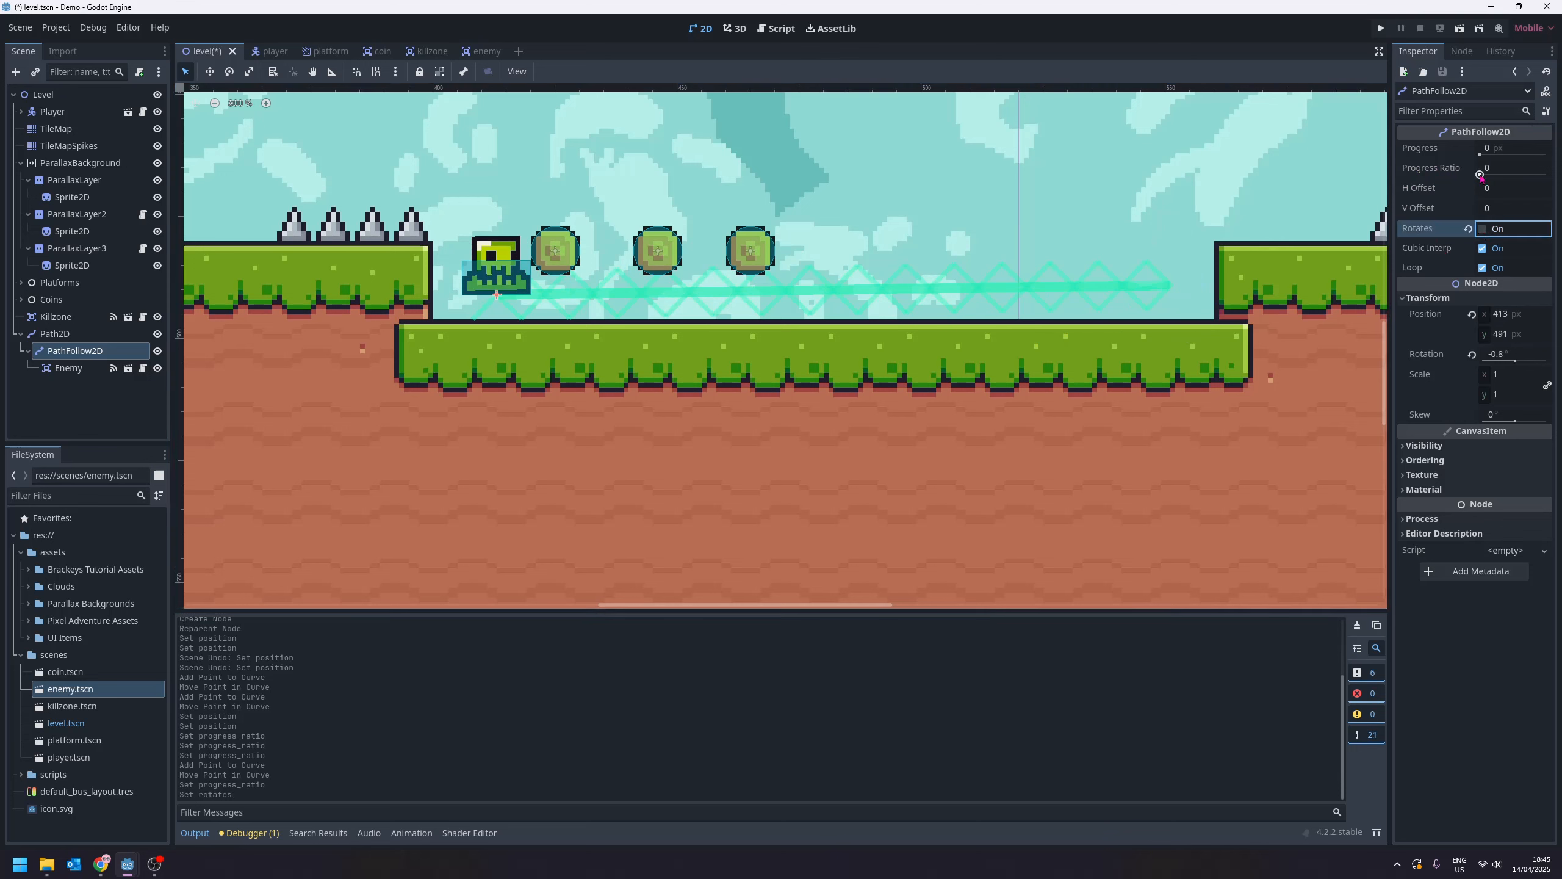
mouse_move(1481, 175)
left_mouse_down()
mouse_move(1558, 183)
mouse_move(1477, 173)
left_mouse_up()
scroll(866, 299, "up", 4)
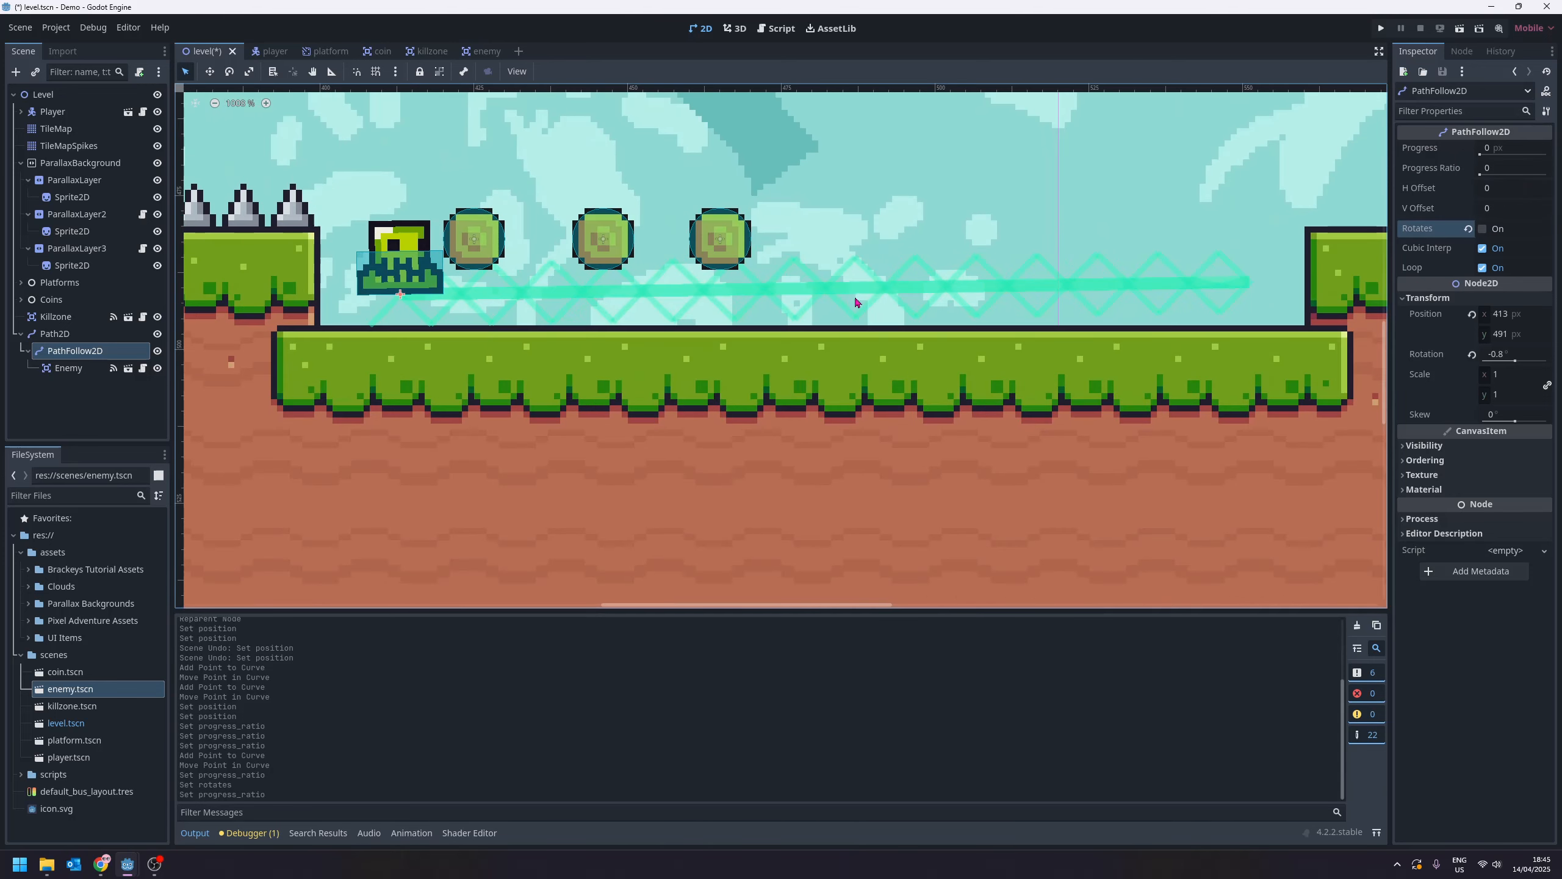
scroll(529, 417, "up", 2)
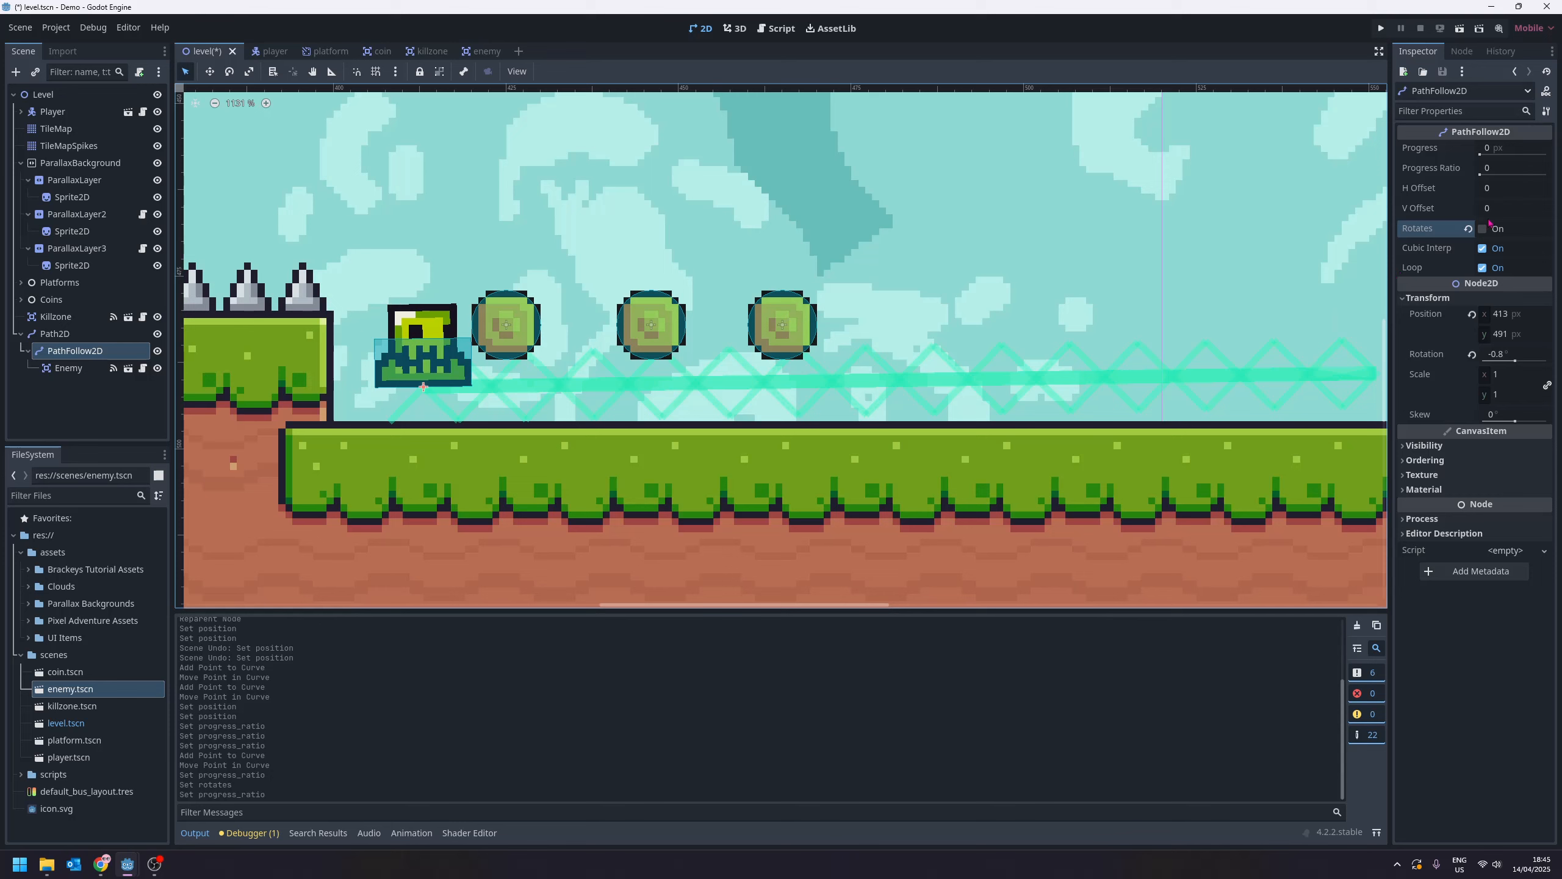
mouse_move(1481, 175)
left_mouse_down()
mouse_move(1534, 175)
mouse_move(1479, 176)
left_mouse_up()
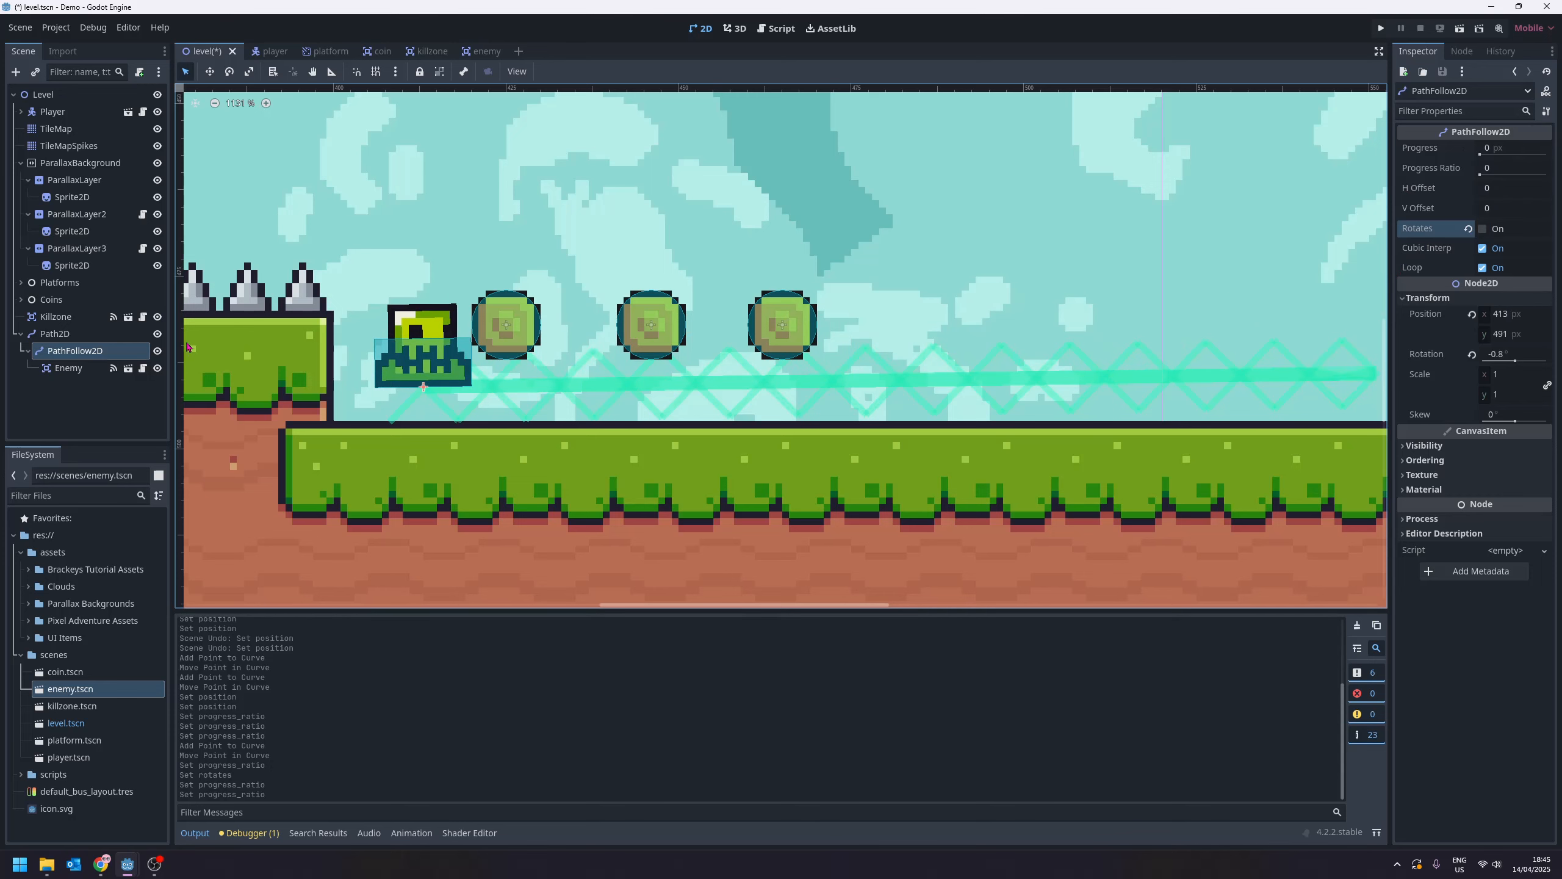
- Move the Path2D curve's points down onto the ground of the dip, placing the start at about (409, 496)
left_click(62, 334)
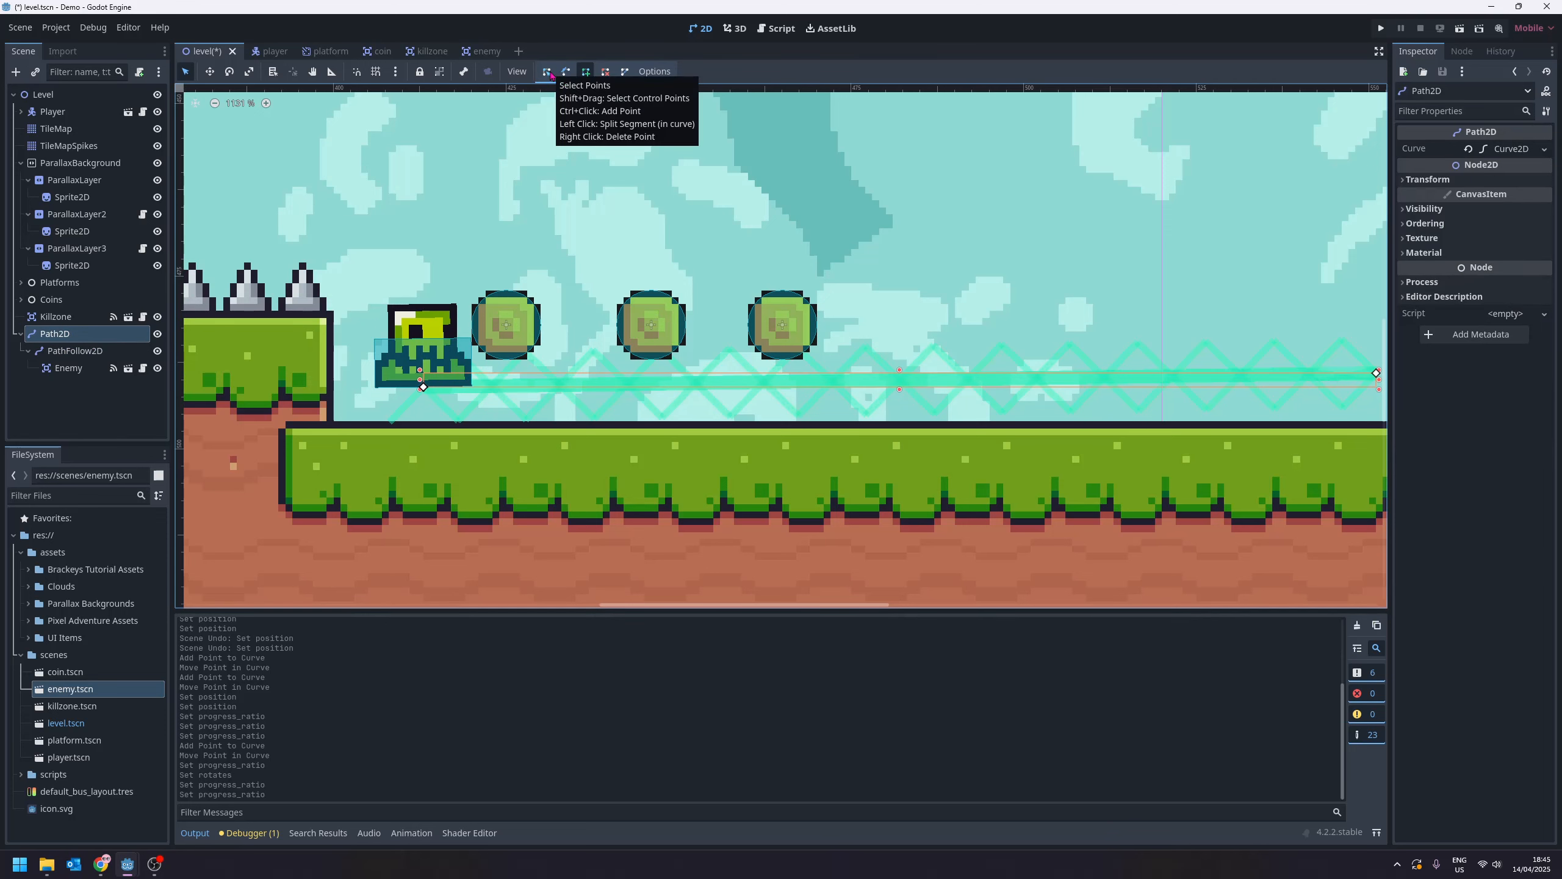
scroll(552, 289, "down", 3)
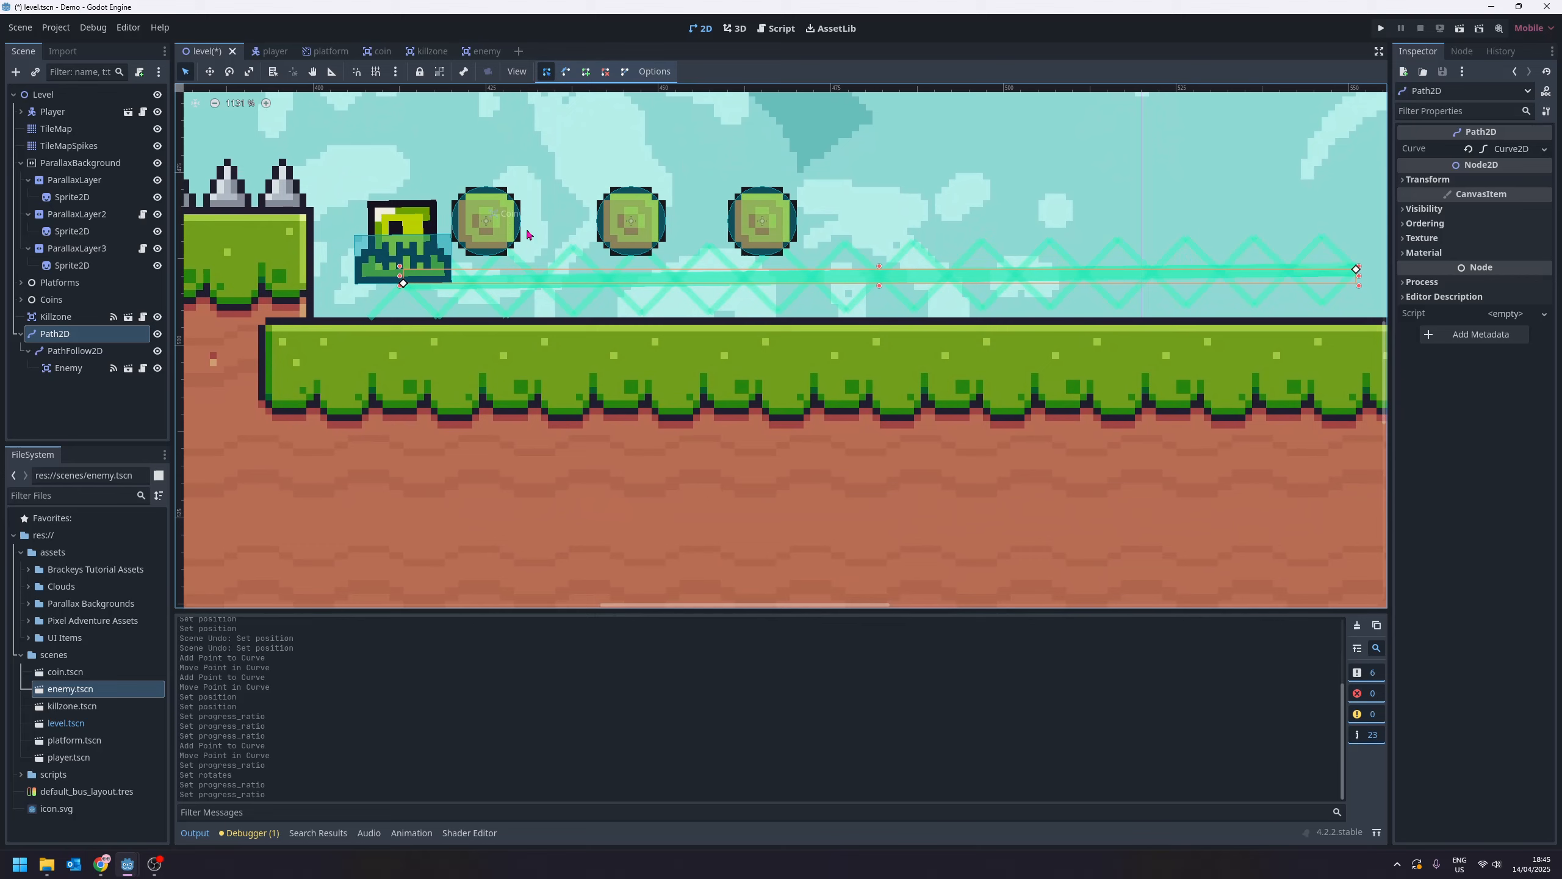
mouse_move(404, 283)
left_mouse_down()
mouse_move(445, 235)
mouse_move(376, 285)
left_mouse_up()
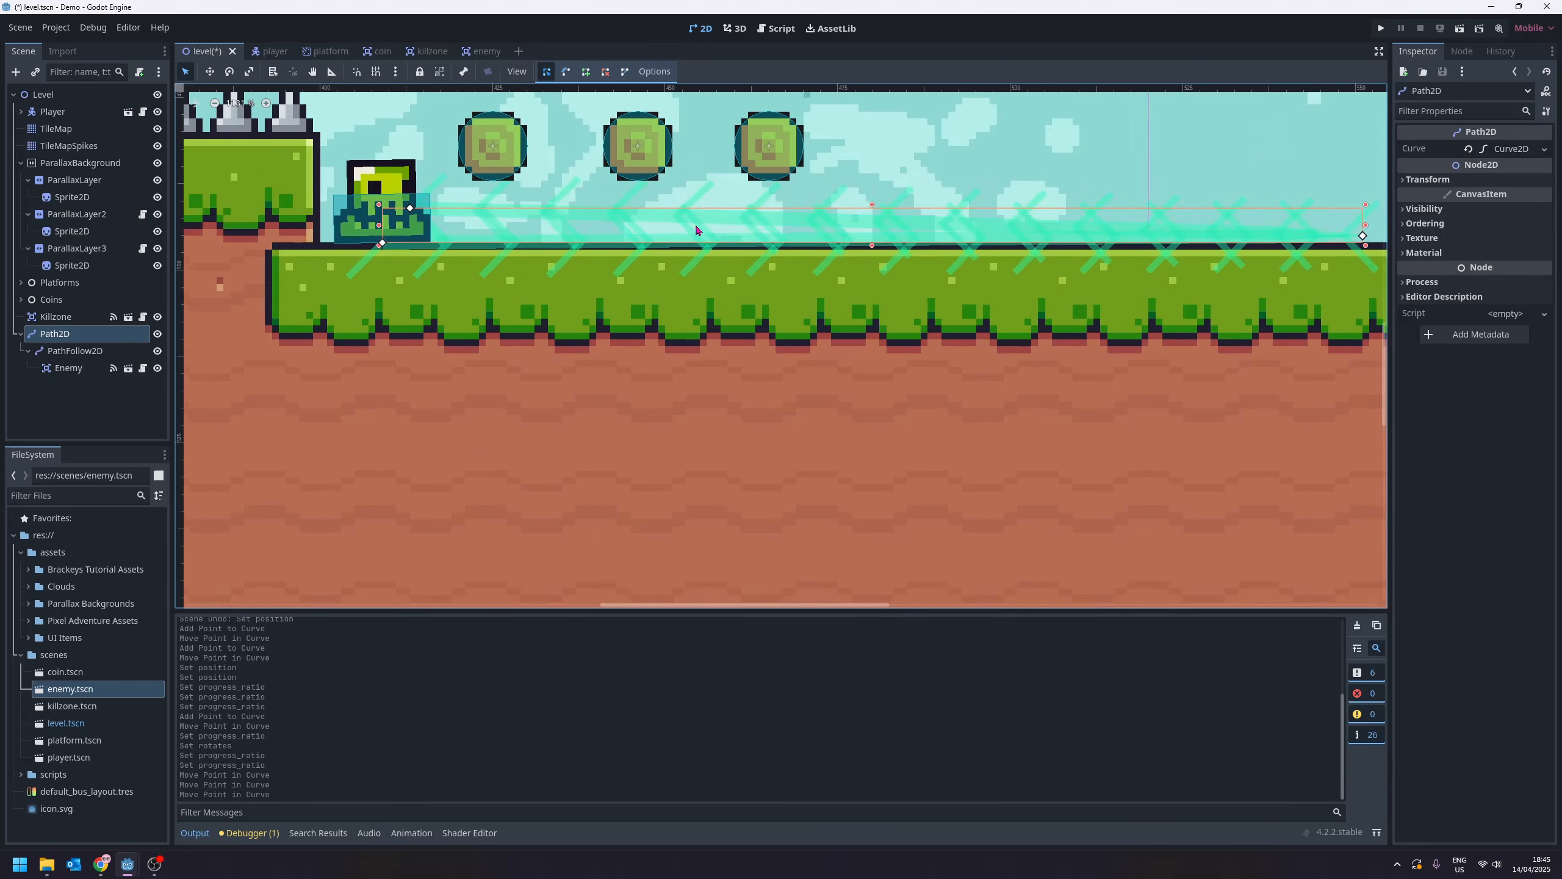
scroll(383, 243, "up", 6)
middle_click_drag(383, 243, 710, 389)
scroll(967, 234, "up", 1)
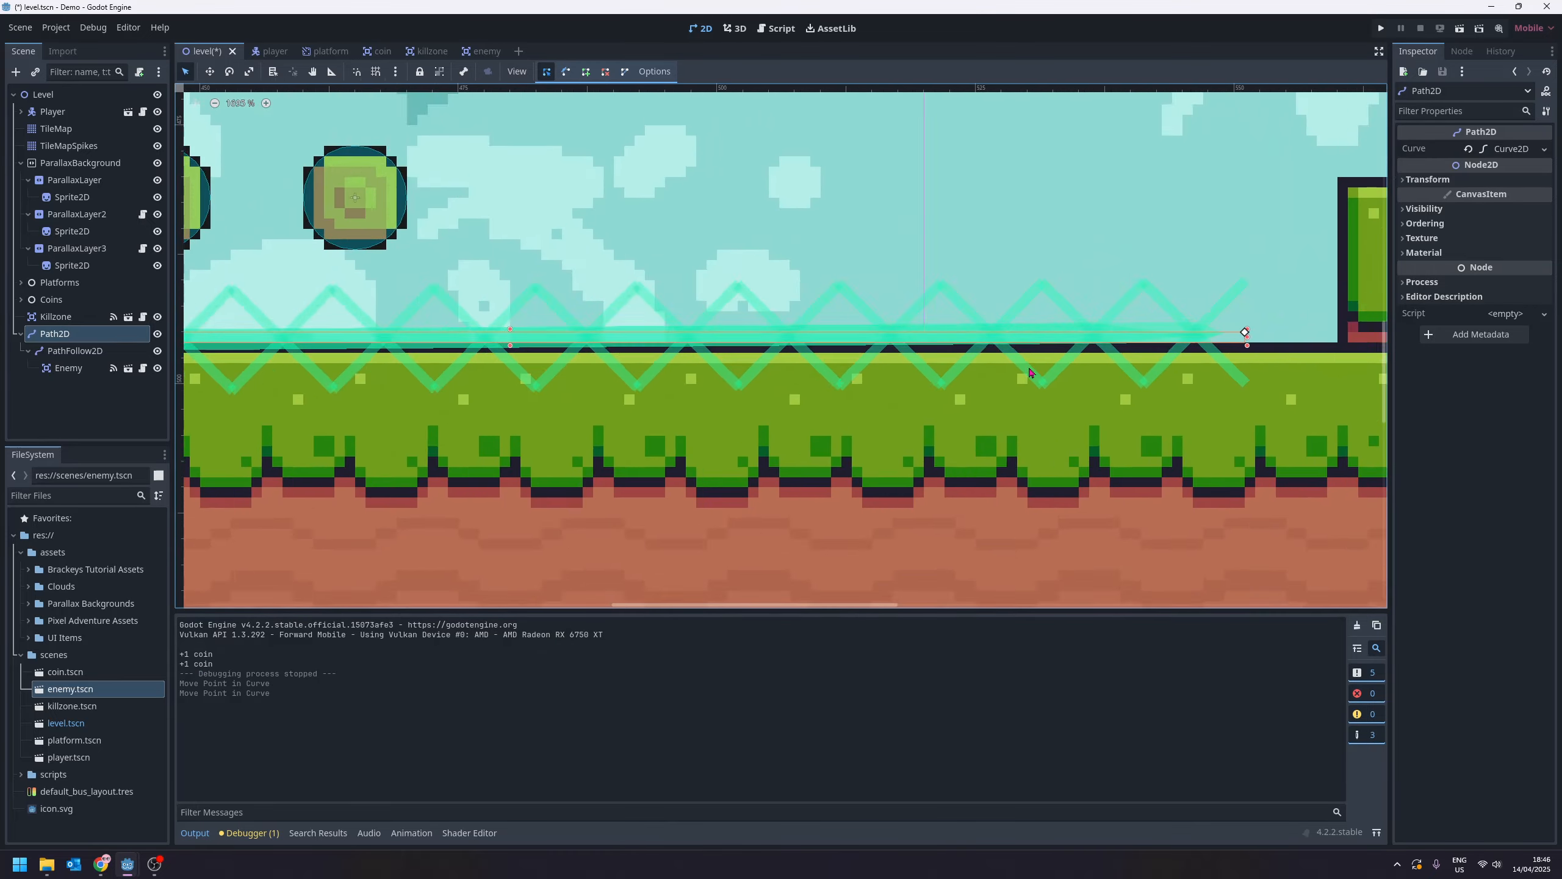
scroll(614, 361, "up", 3)
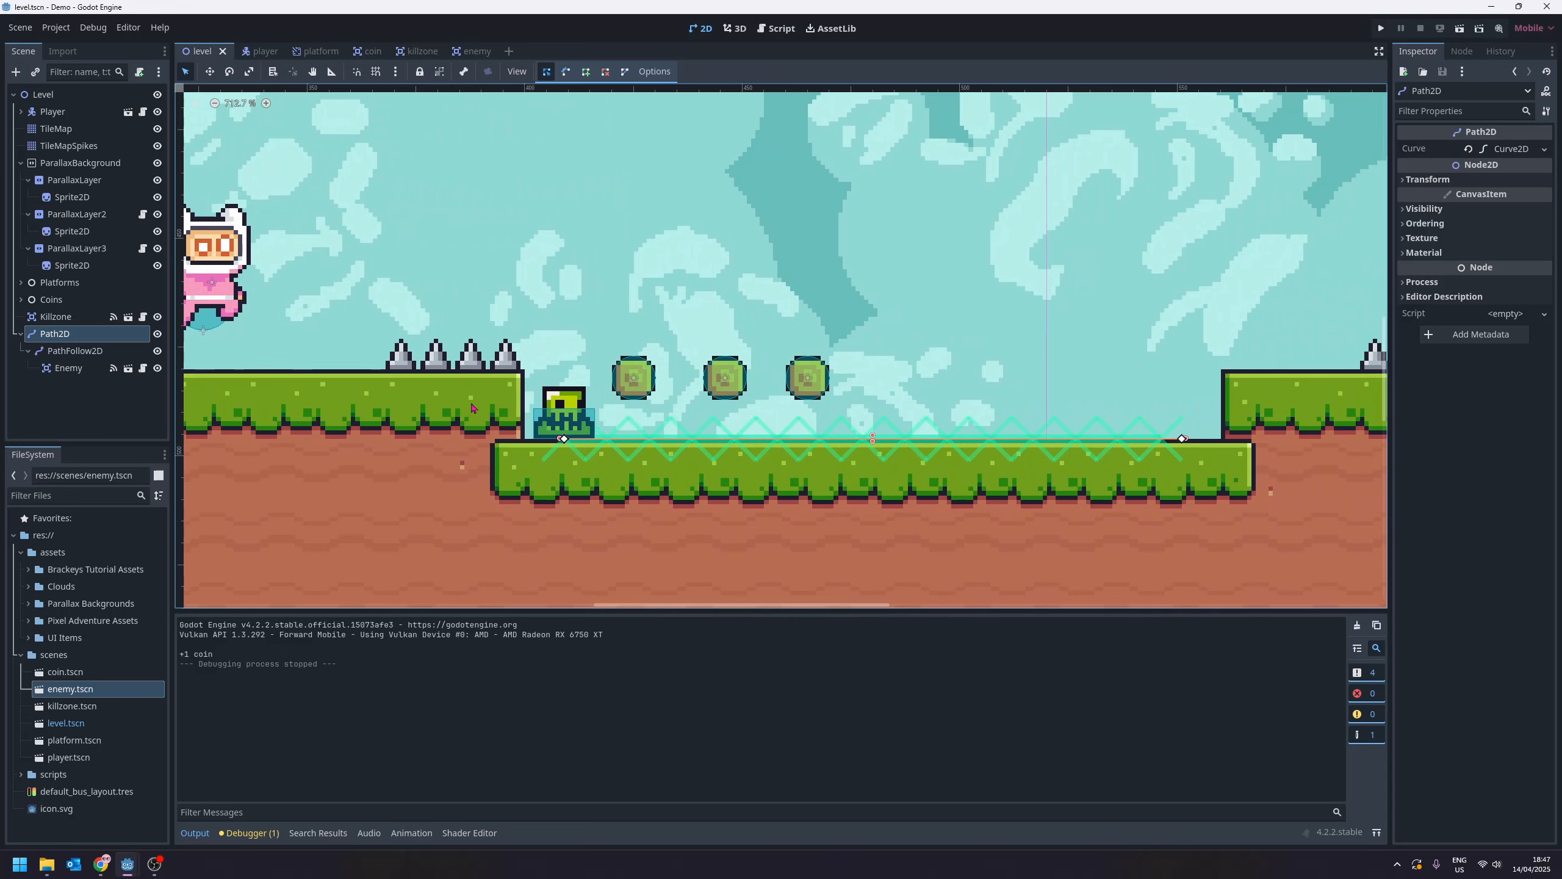
- Attach a new GDScript named enemypath.gd, stored in res://scripts, to the PathFollow2D node
left_click(90, 355)
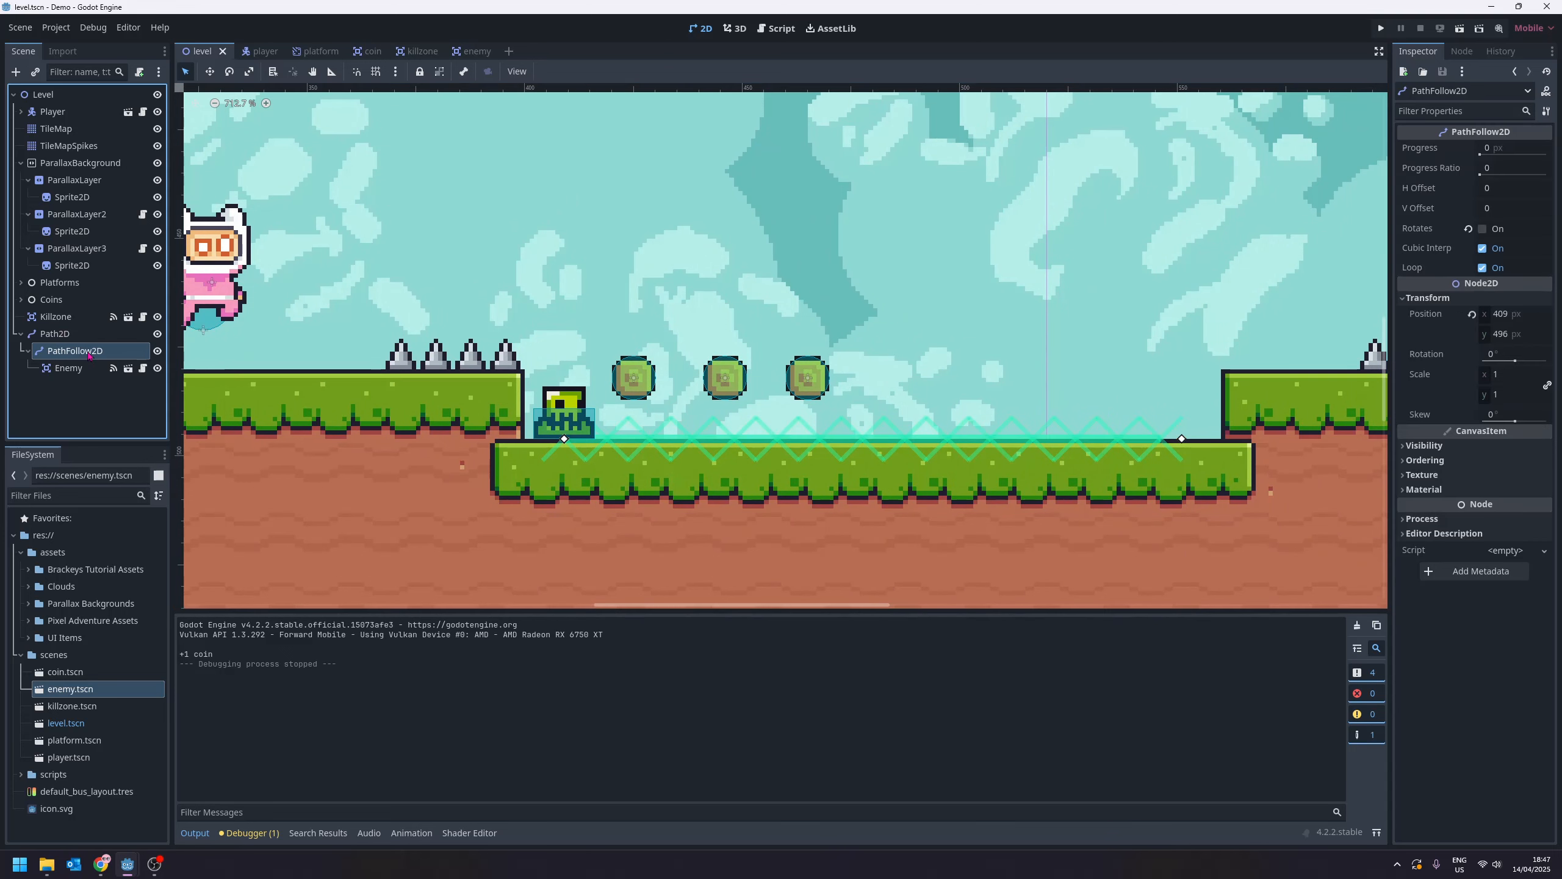
right_click(89, 355)
left_click(155, 462)
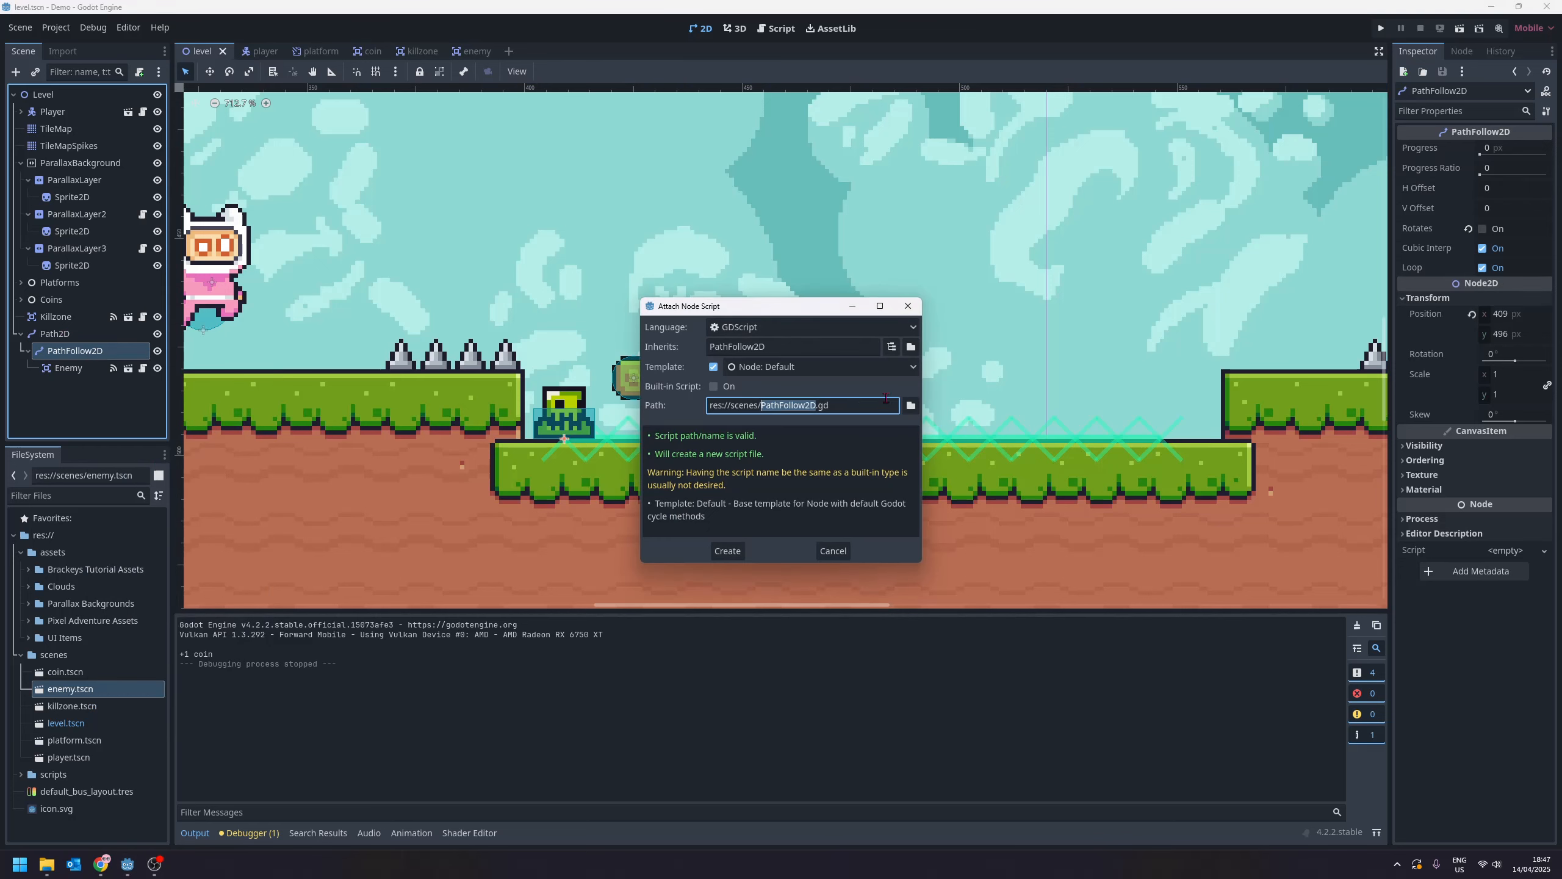
left_click(911, 406)
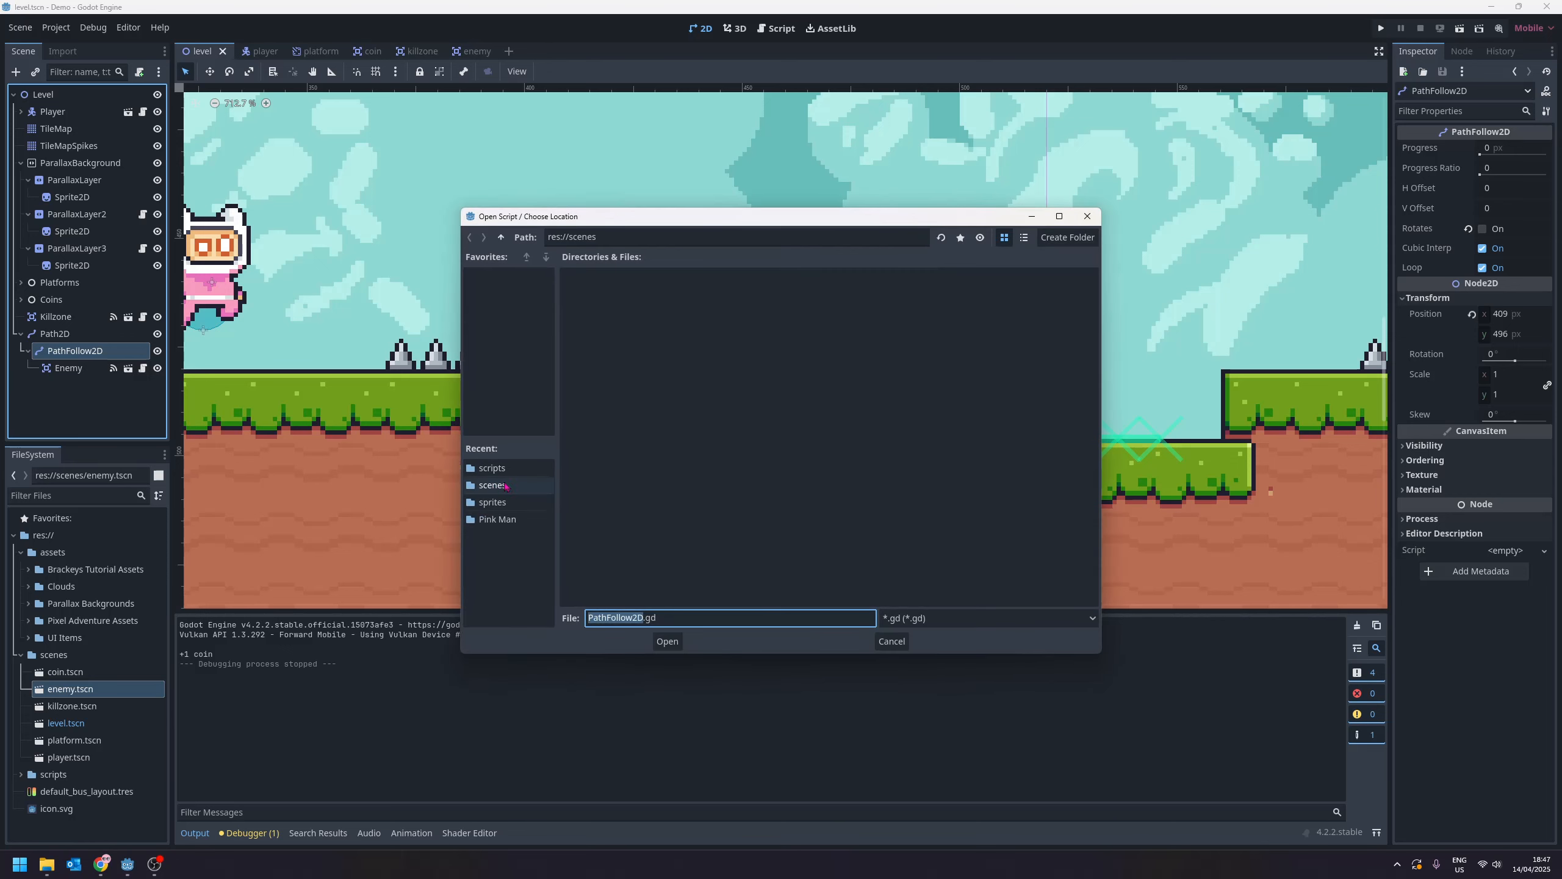
left_click(492, 468)
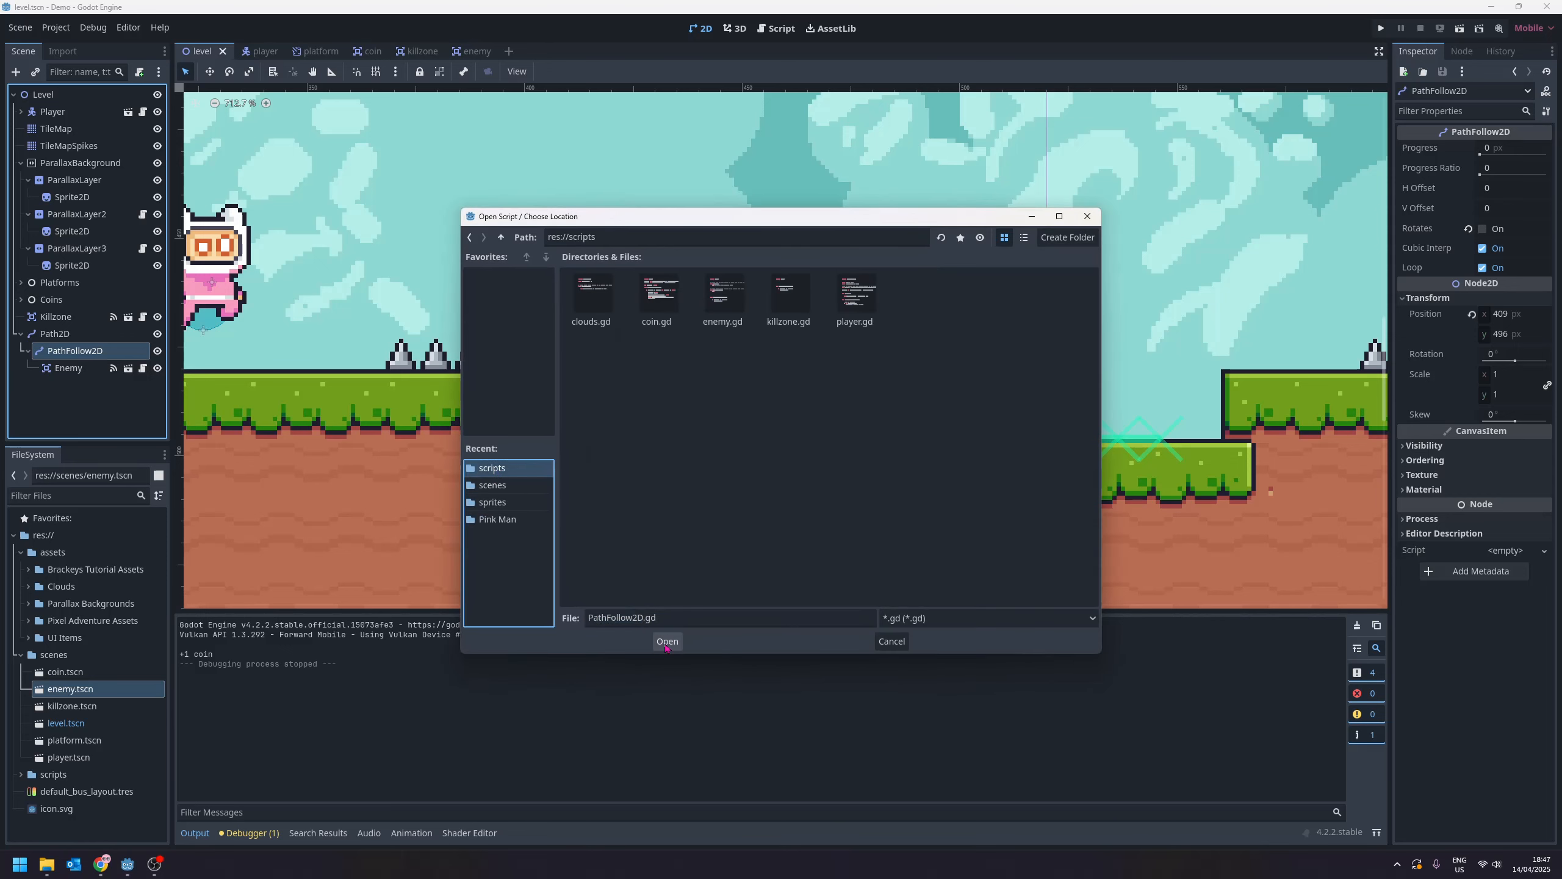
left_click(646, 618)
left_click_drag(644, 618, 567, 619)
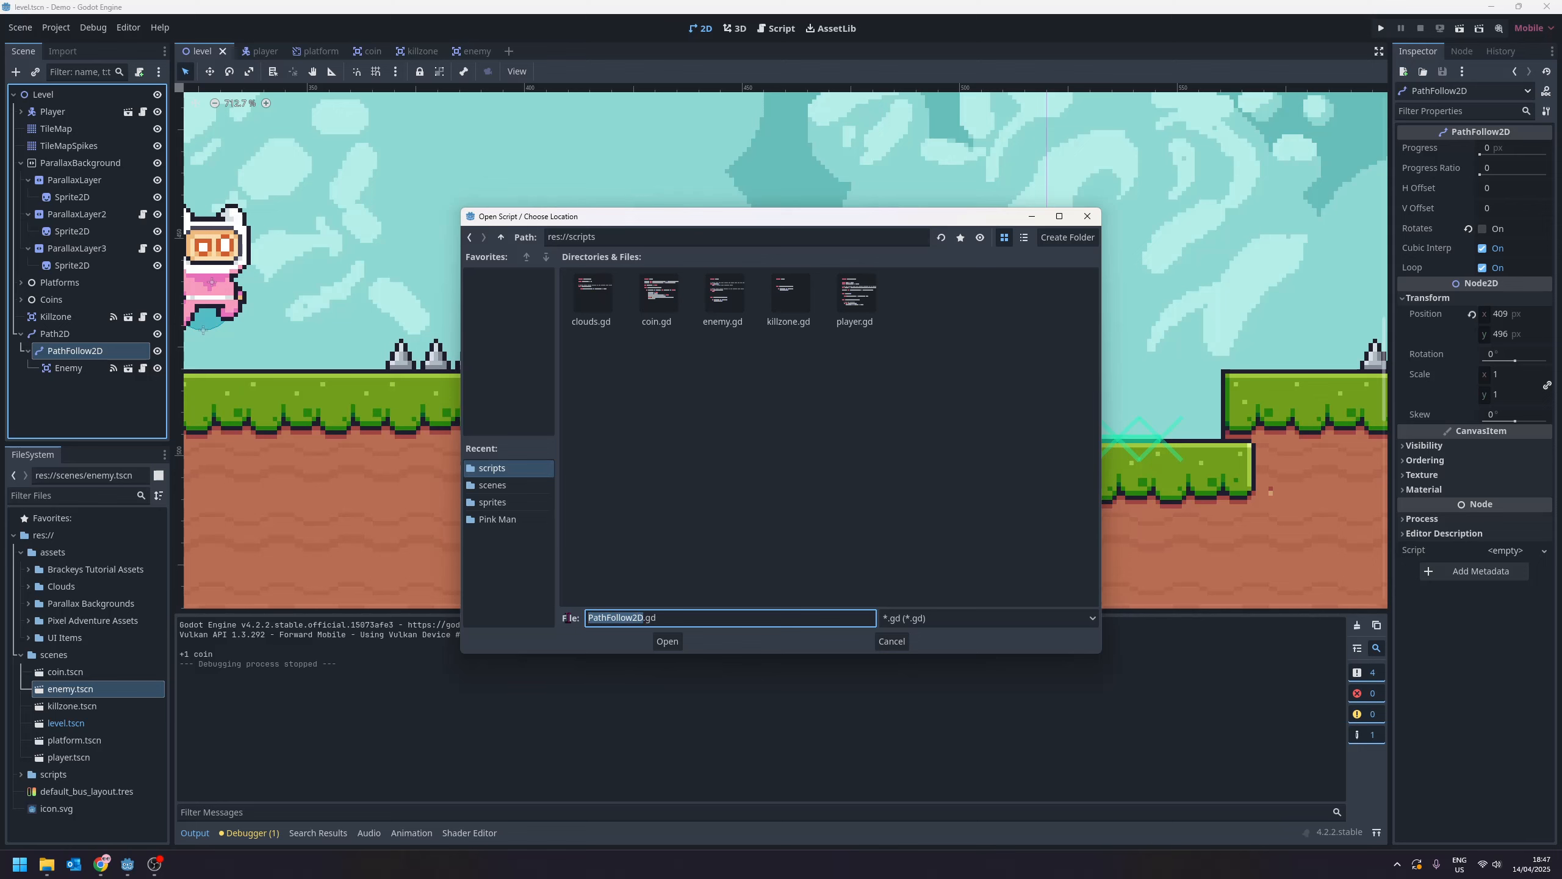
type("enemypath")
left_click(668, 641)
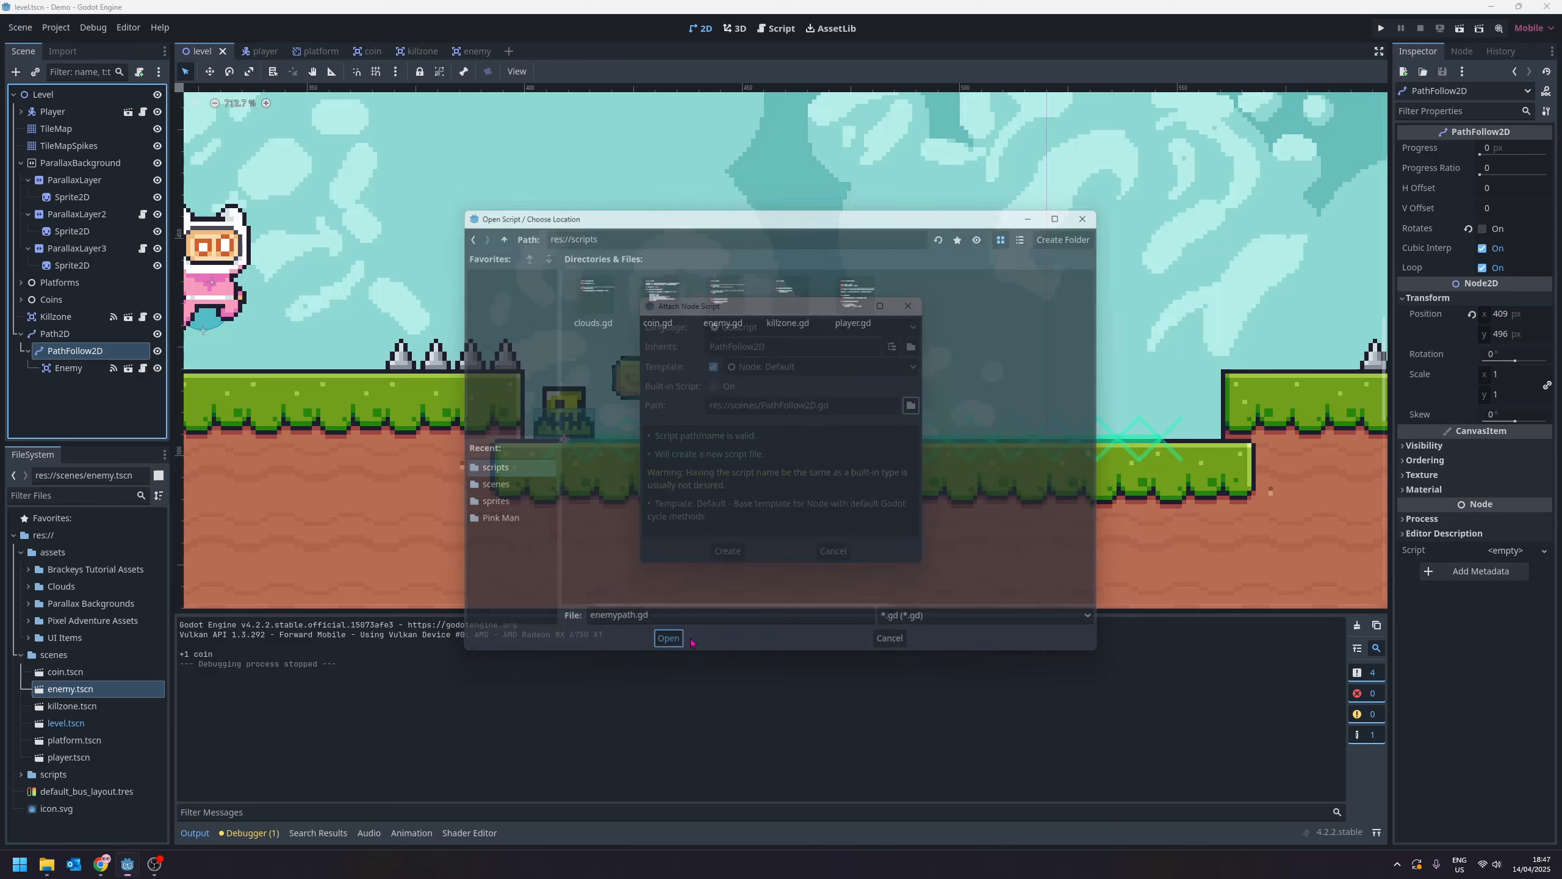
left_click_drag(729, 405, 807, 439)
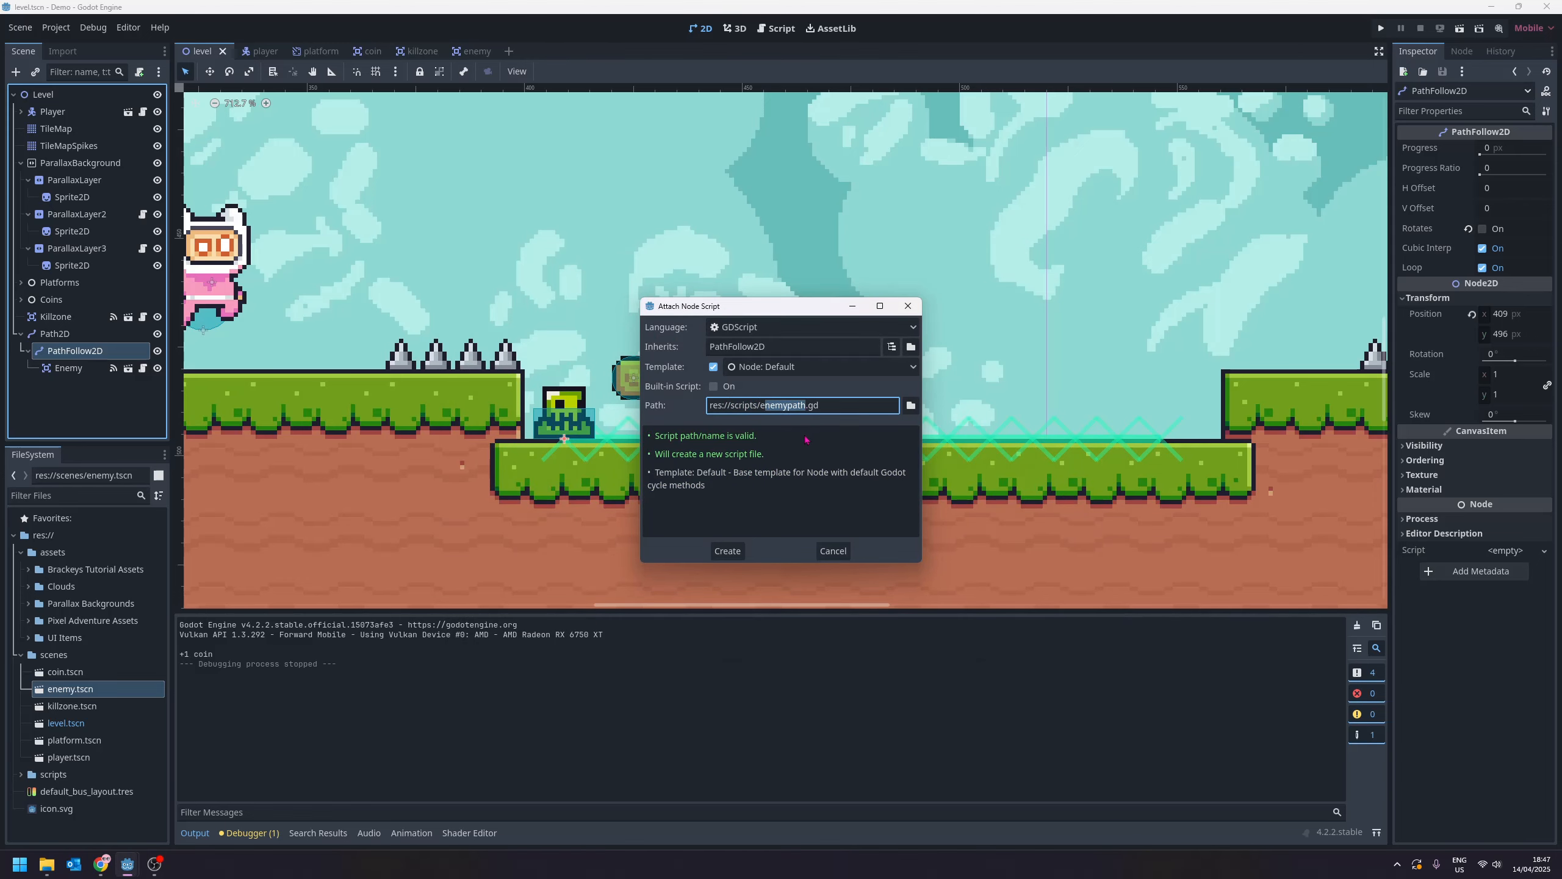
left_click(727, 551)
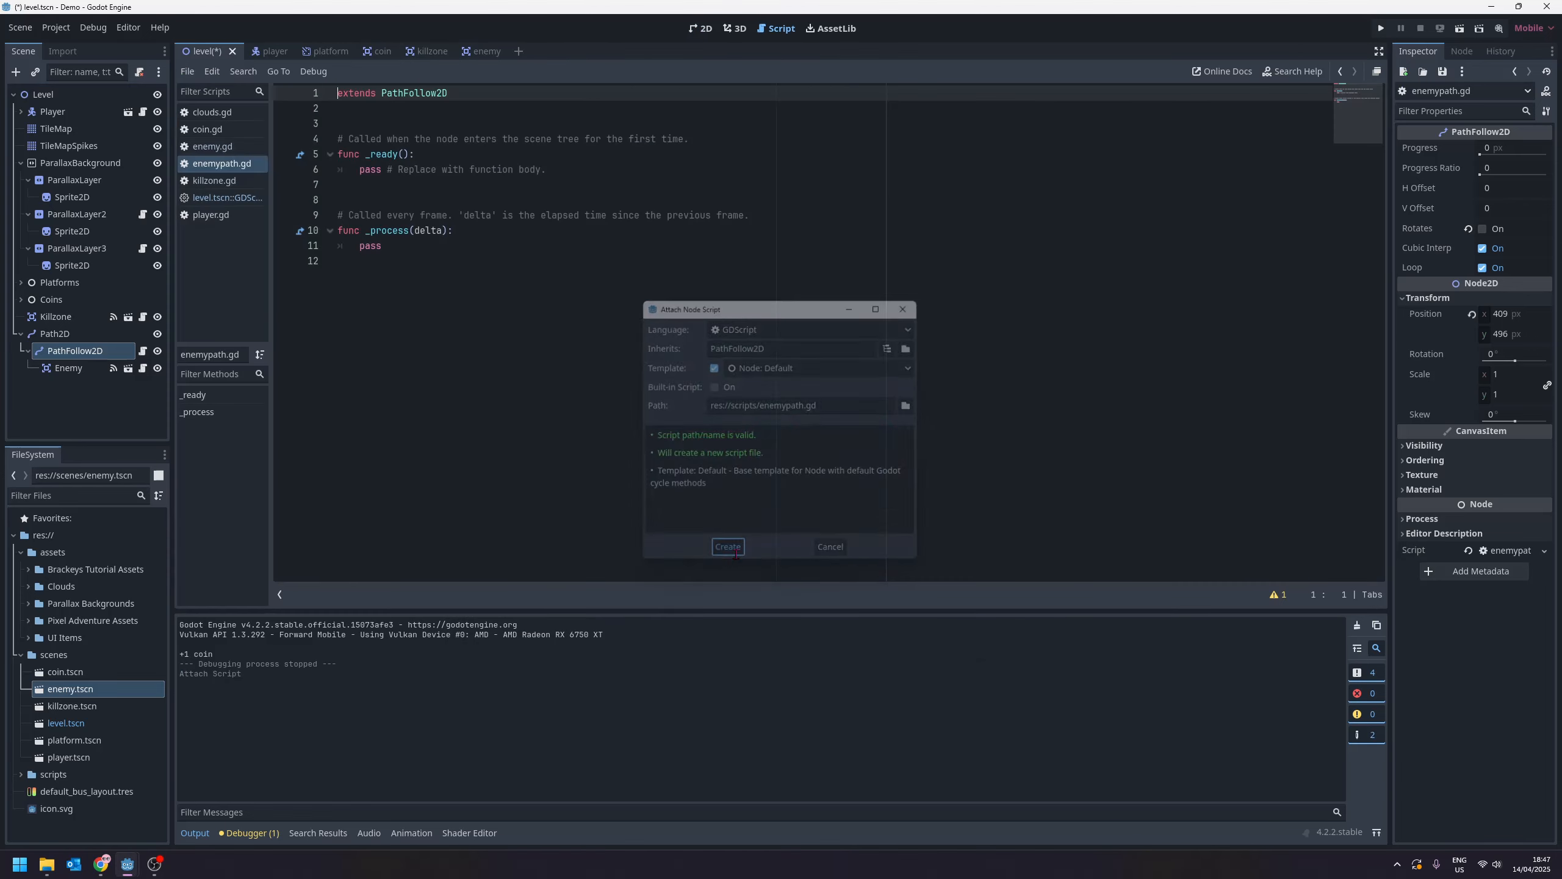
- Replace the _ready function and its comment in enemypath.gd with the constant declaration const SPEED = 0.2
left_click_drag(342, 185, 331, 138)
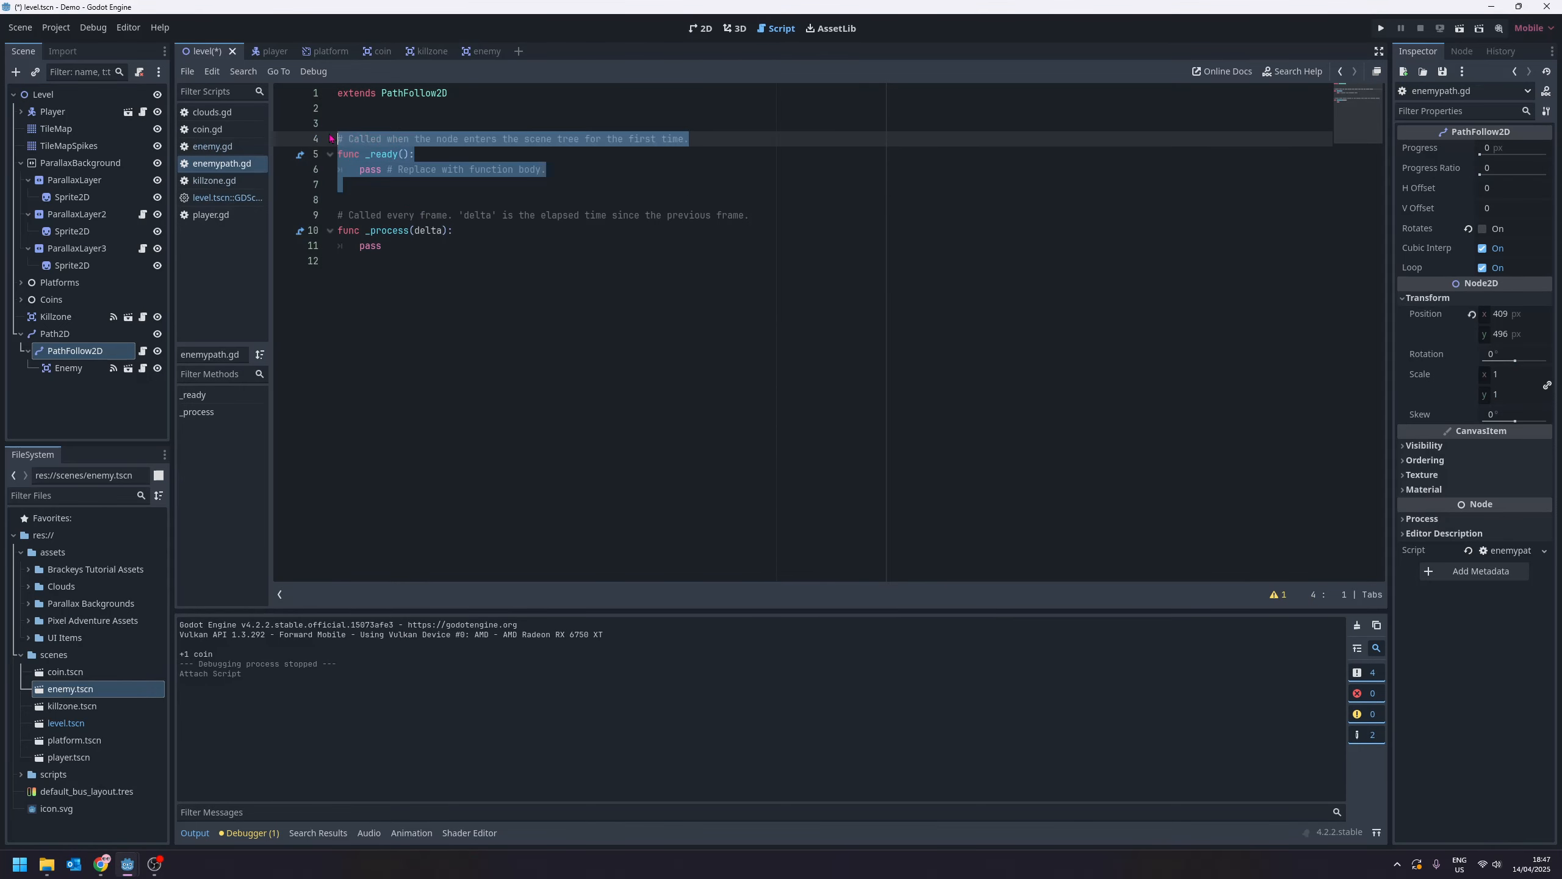
key("BackSpace")
type("const SPE")
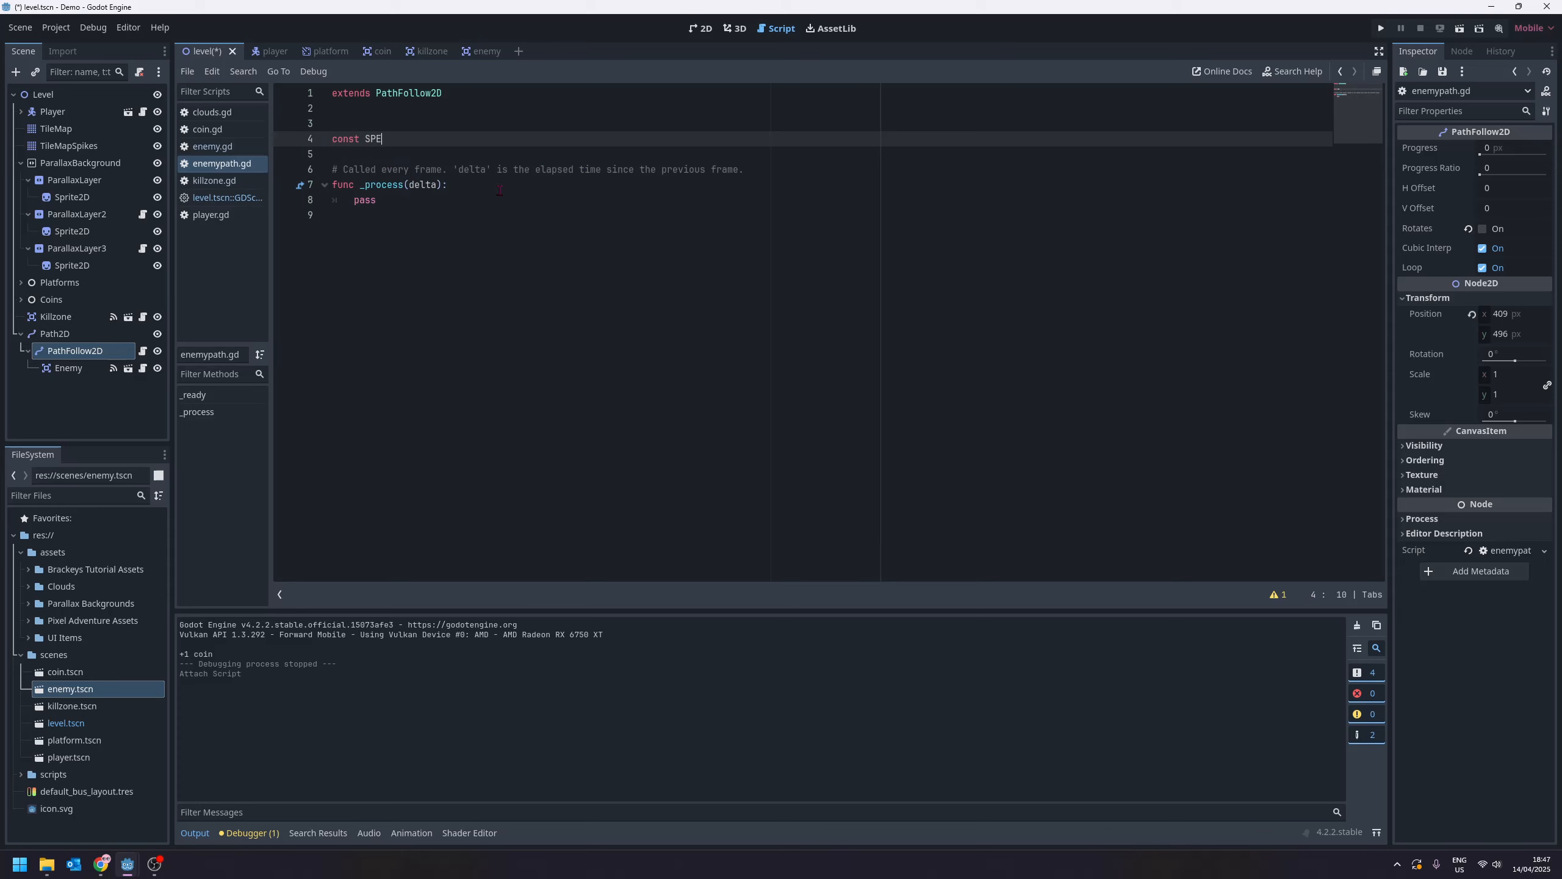
type("ED = 0")
- Replace the pass placeholder in the _process function with the property name progress_ratio
left_click(385, 212)
left_click(385, 202)
key("BackSpace")
key("BackSpace")
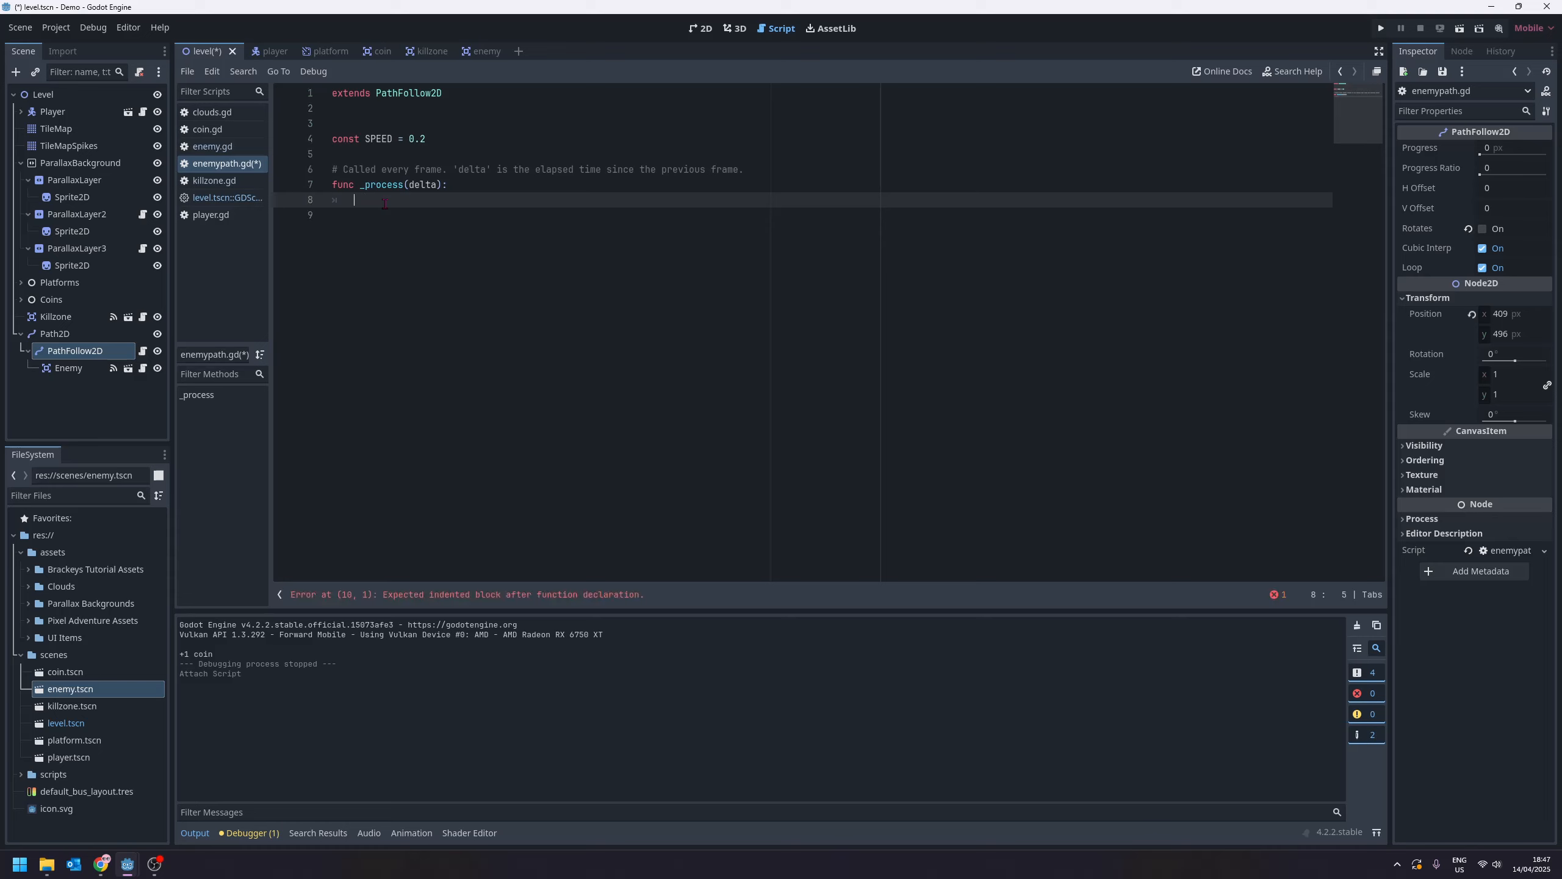
type("progress_ratio")
- Return to the 2D view and slide the PathFollow2D node's Progress Ratio to check how it moves the slime
left_click(700, 28)
left_click(75, 352)
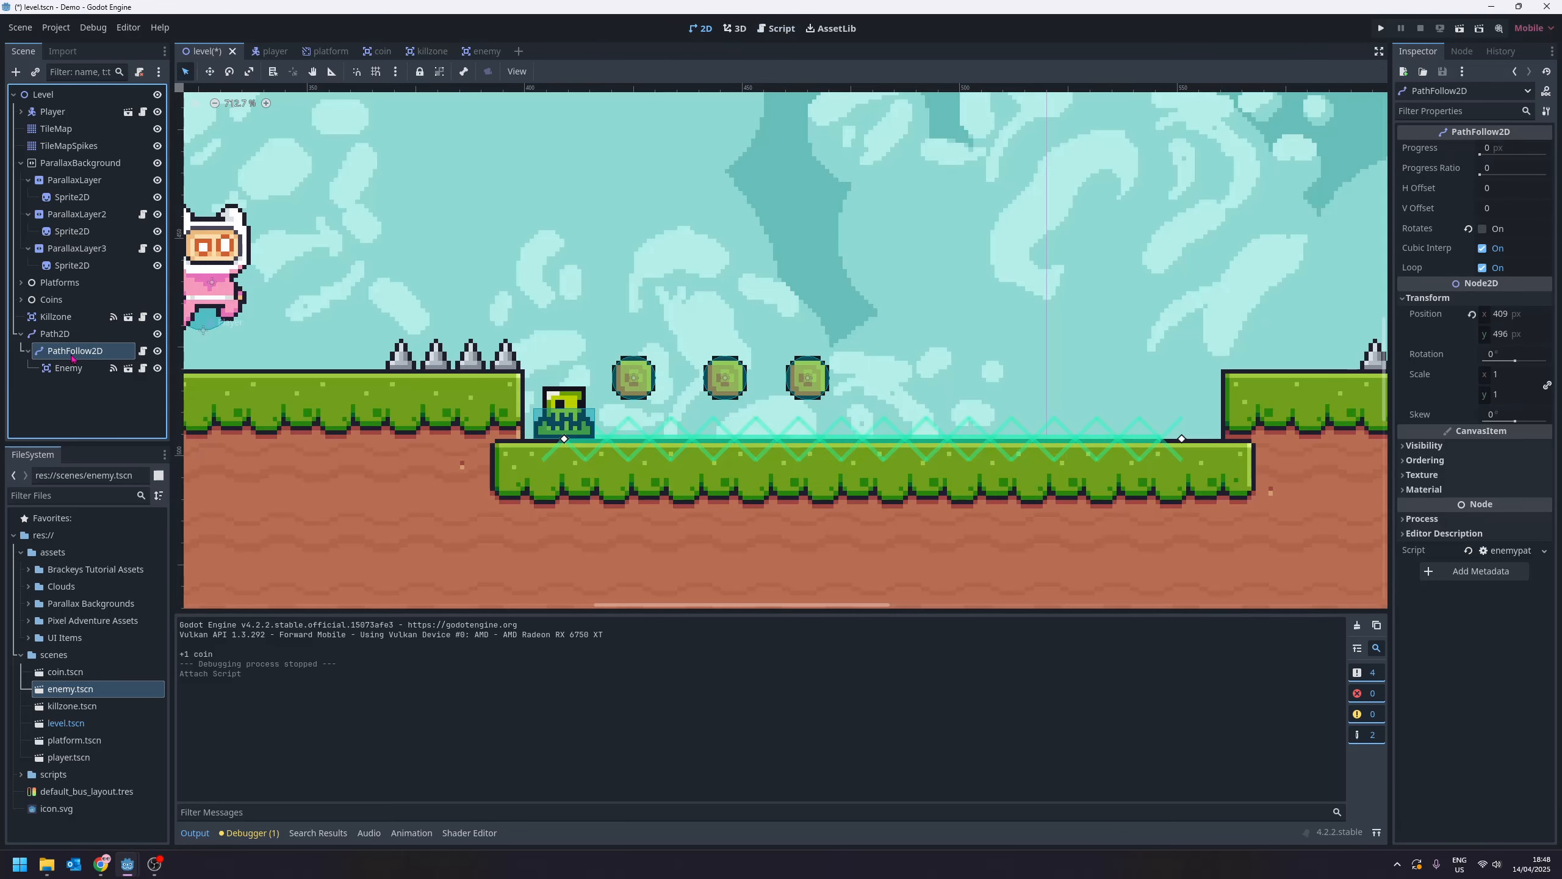
left_click_drag(1480, 175, 571, 203)
- Complete the _process line in enemypath.gd as progress_ratio += delta * SPEED
left_click(778, 28)
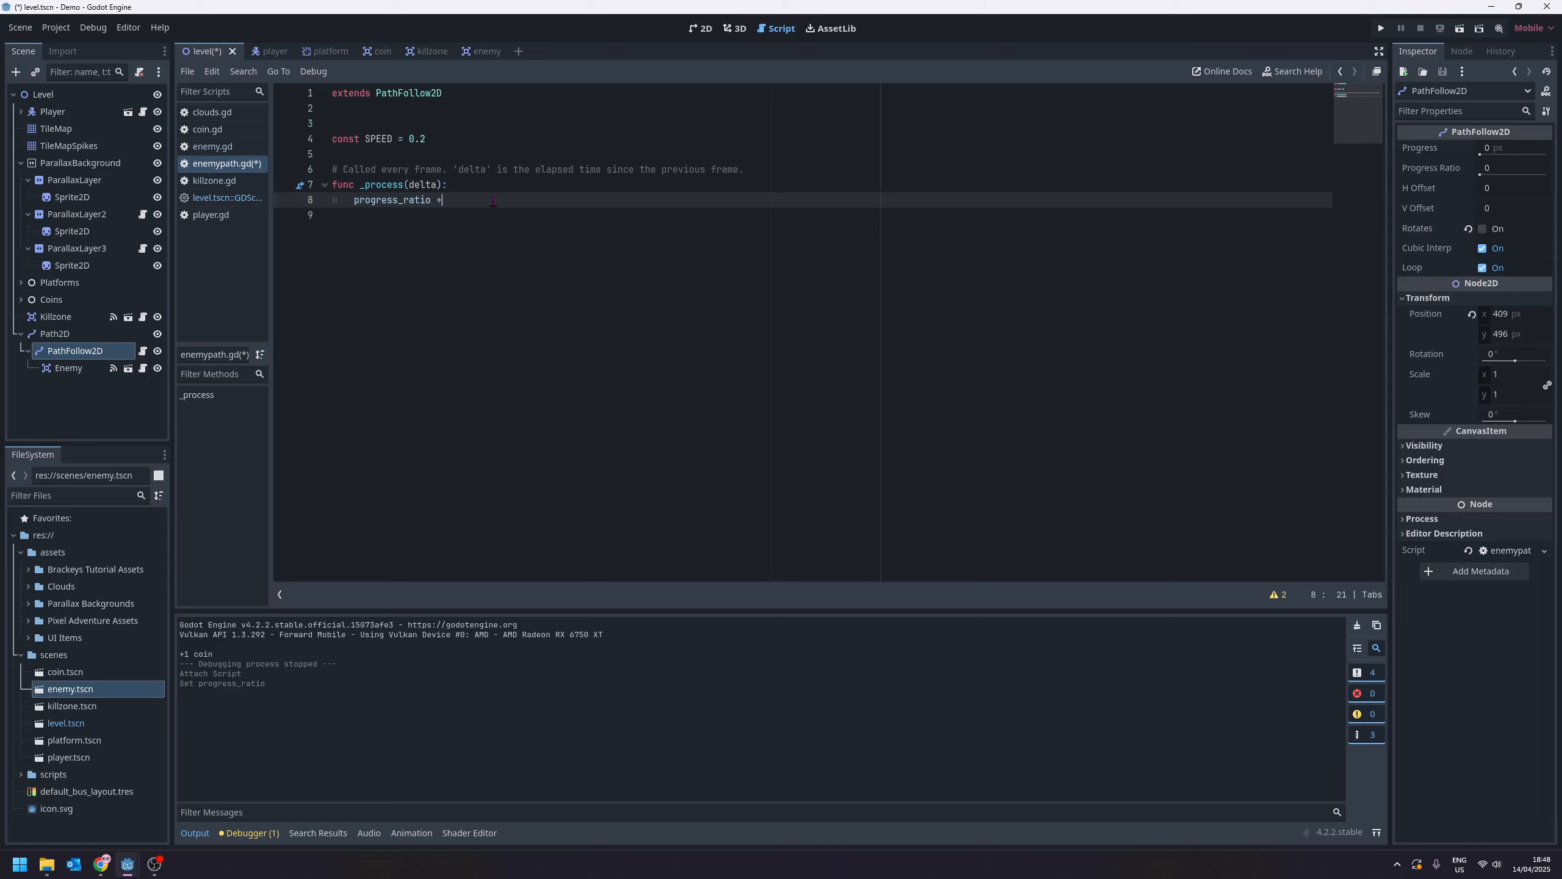
type("delta ")
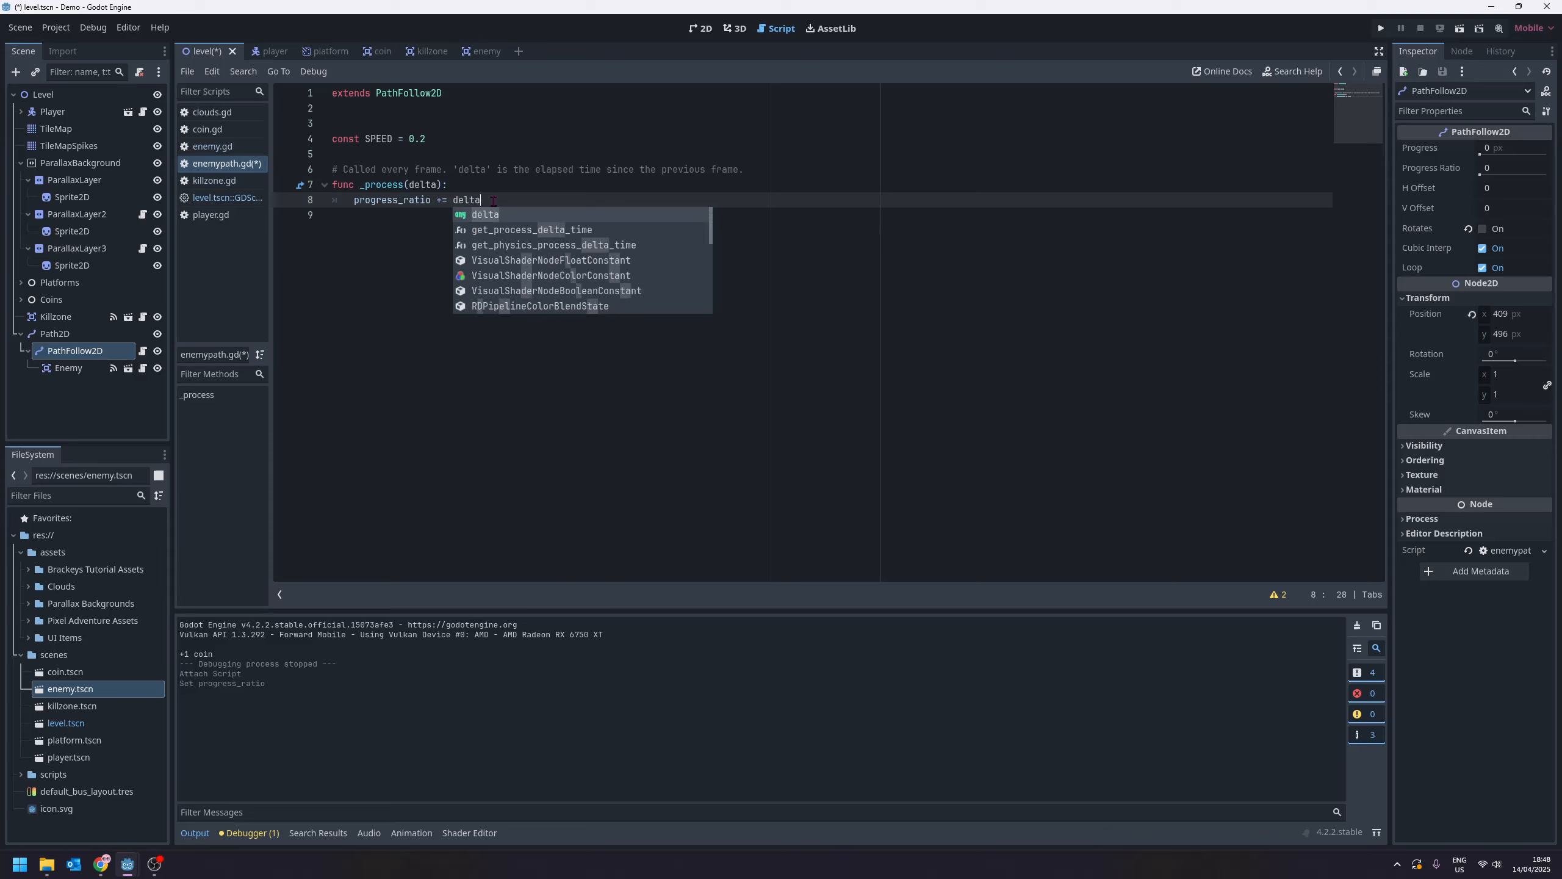
type("*")
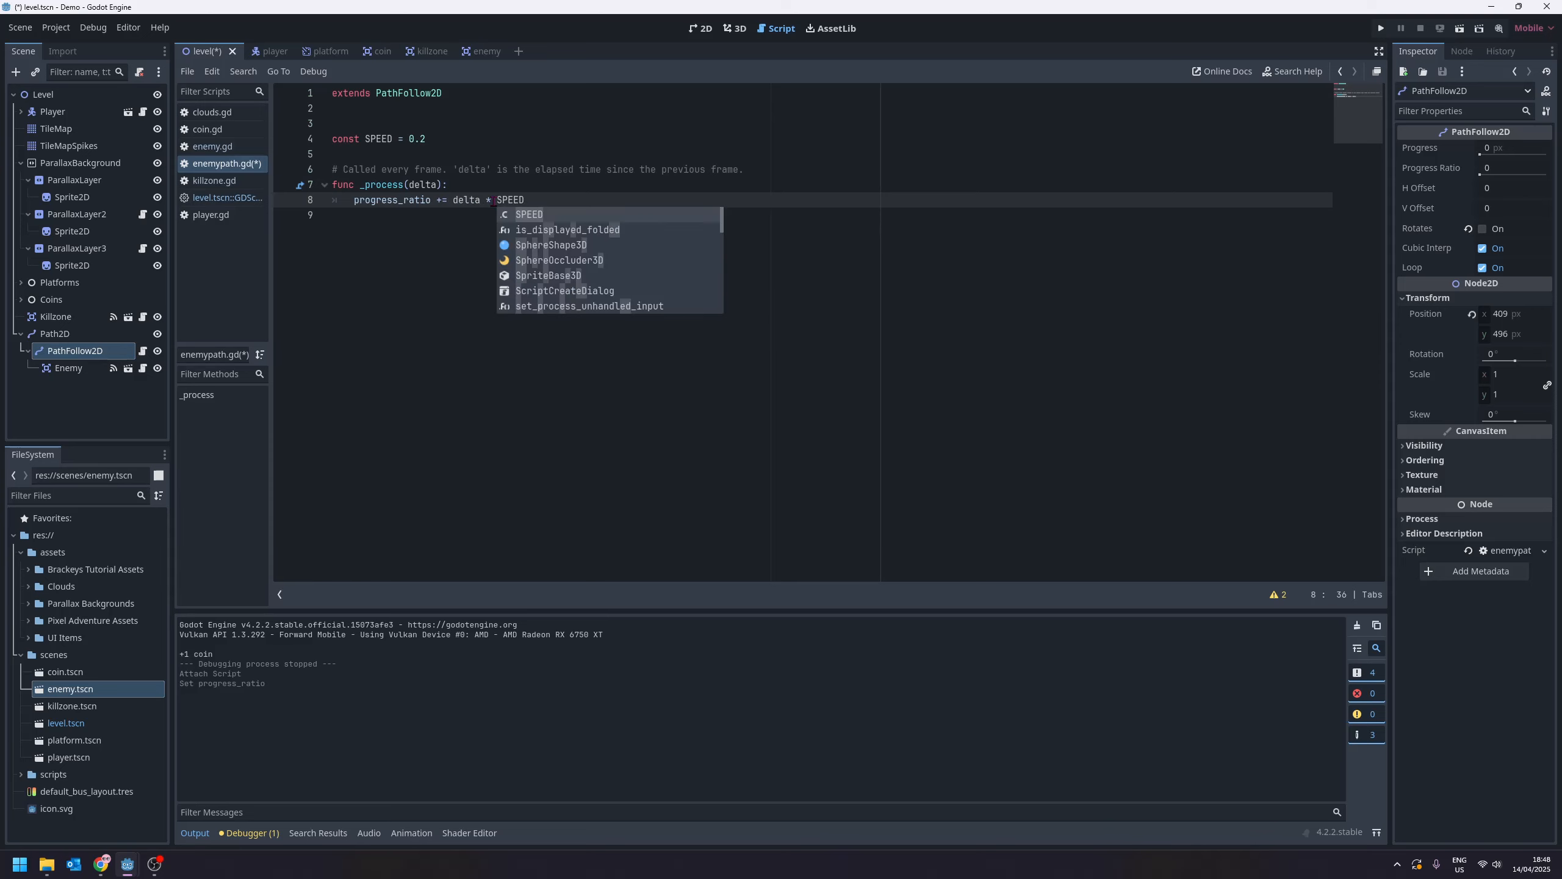
- Run the project and jump the player back and forth over the slime to check its patrol along the path
key("F5")
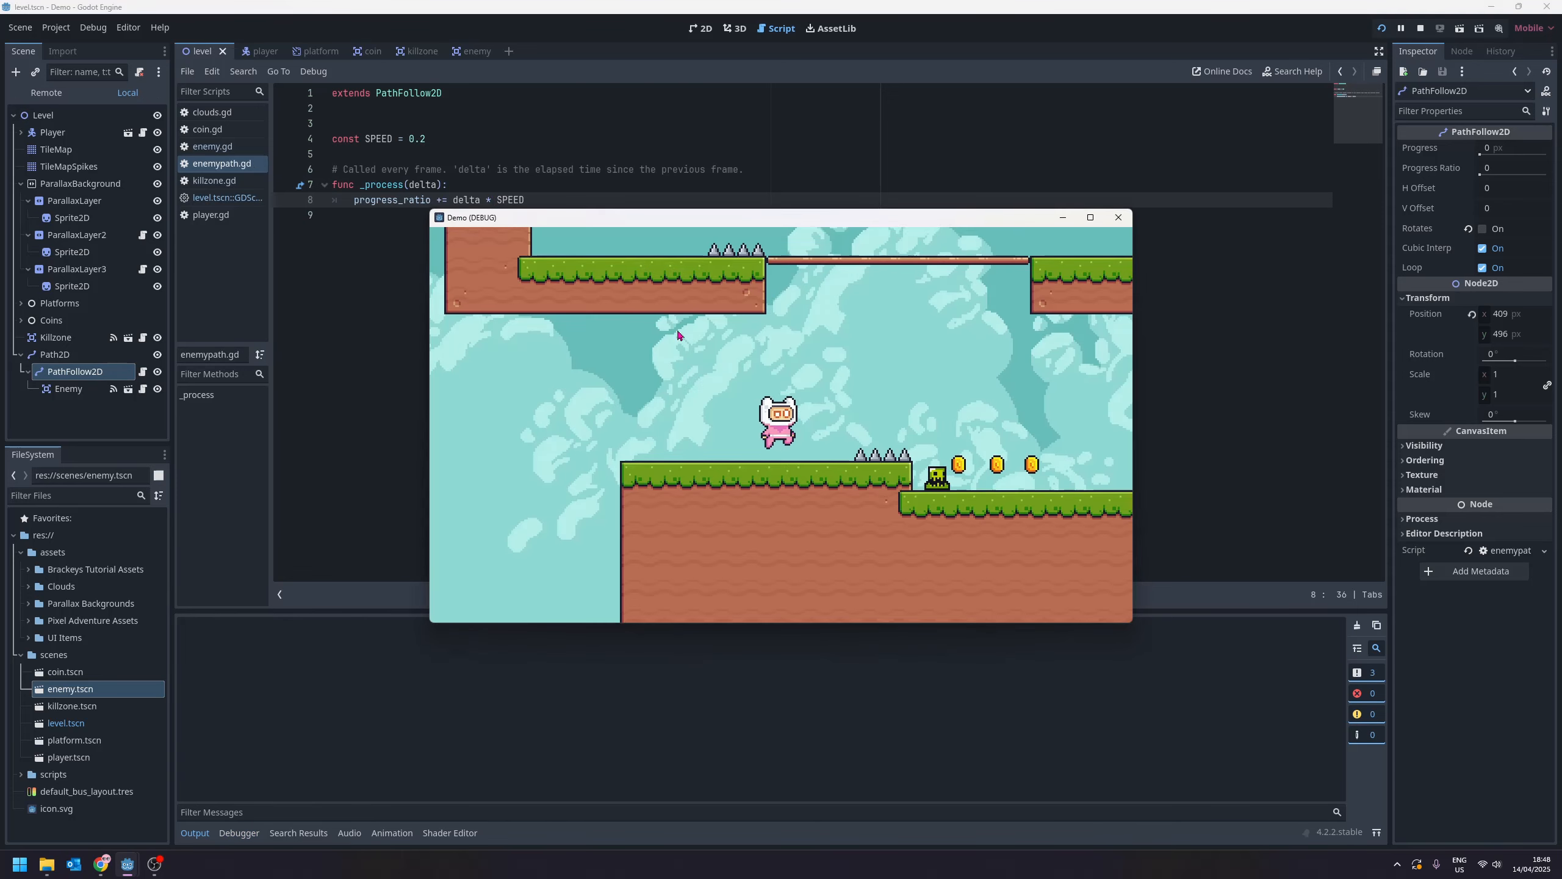
key("Right")
key("space")
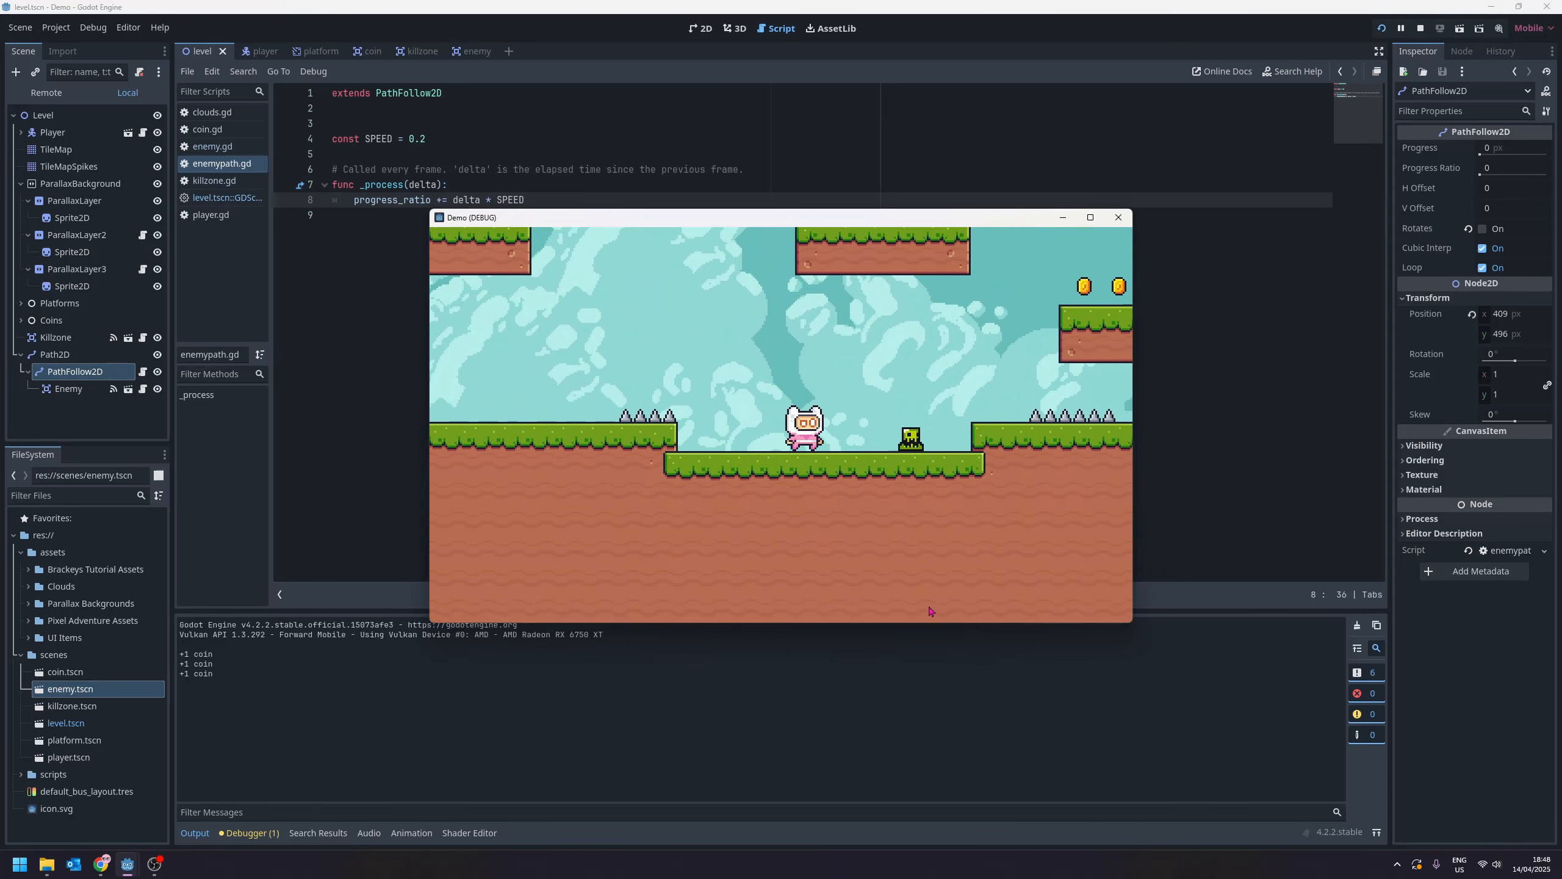
key("Left")
key("Right")
key("space")
key("Left")
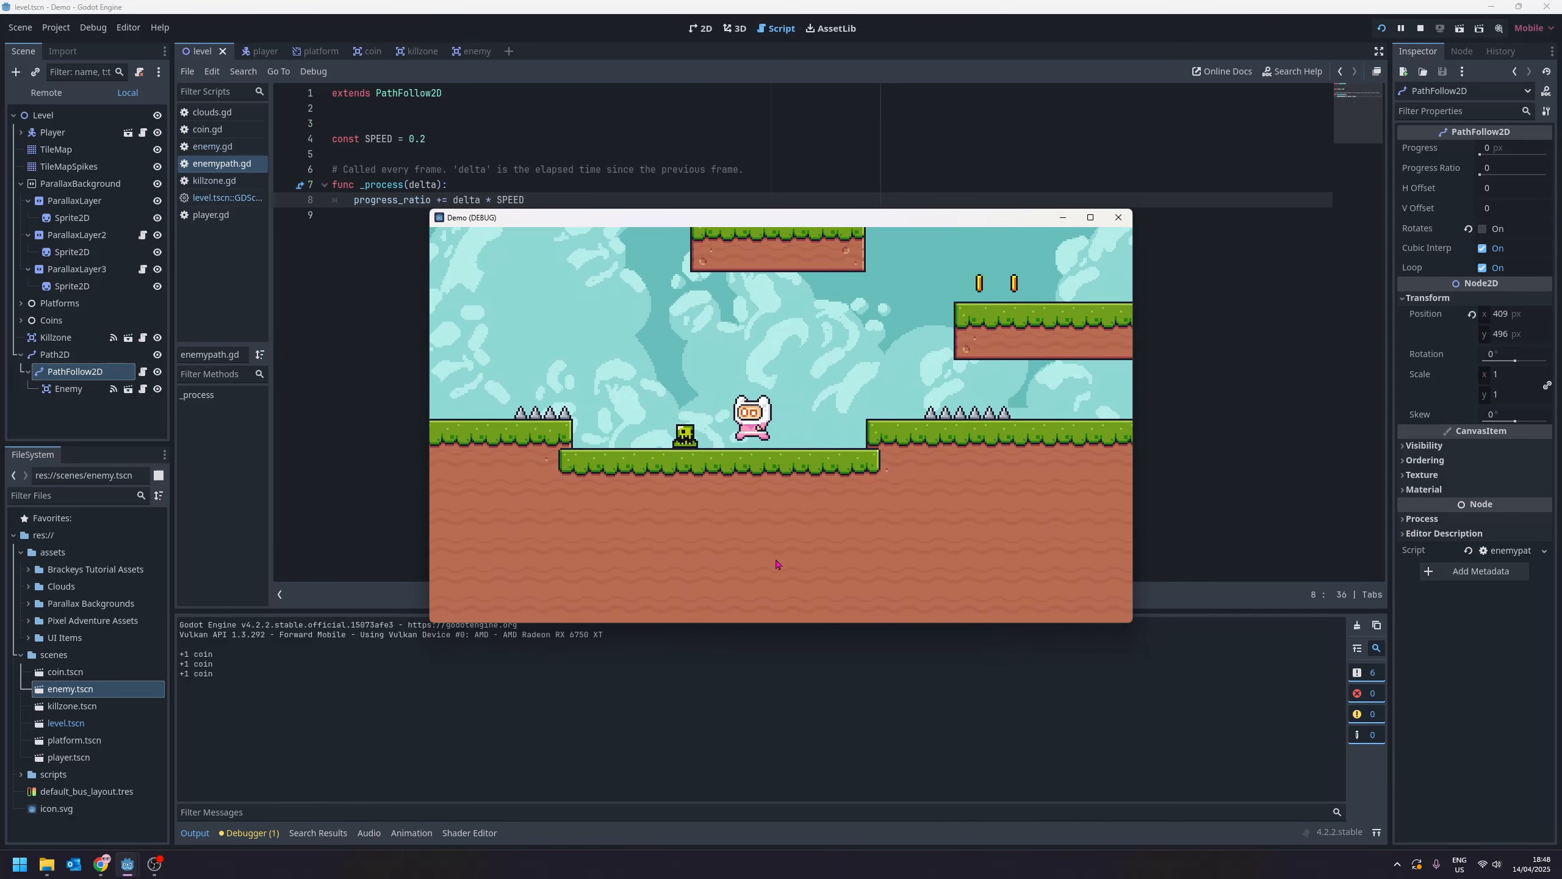
key("Right")
key("Left")
key("space")
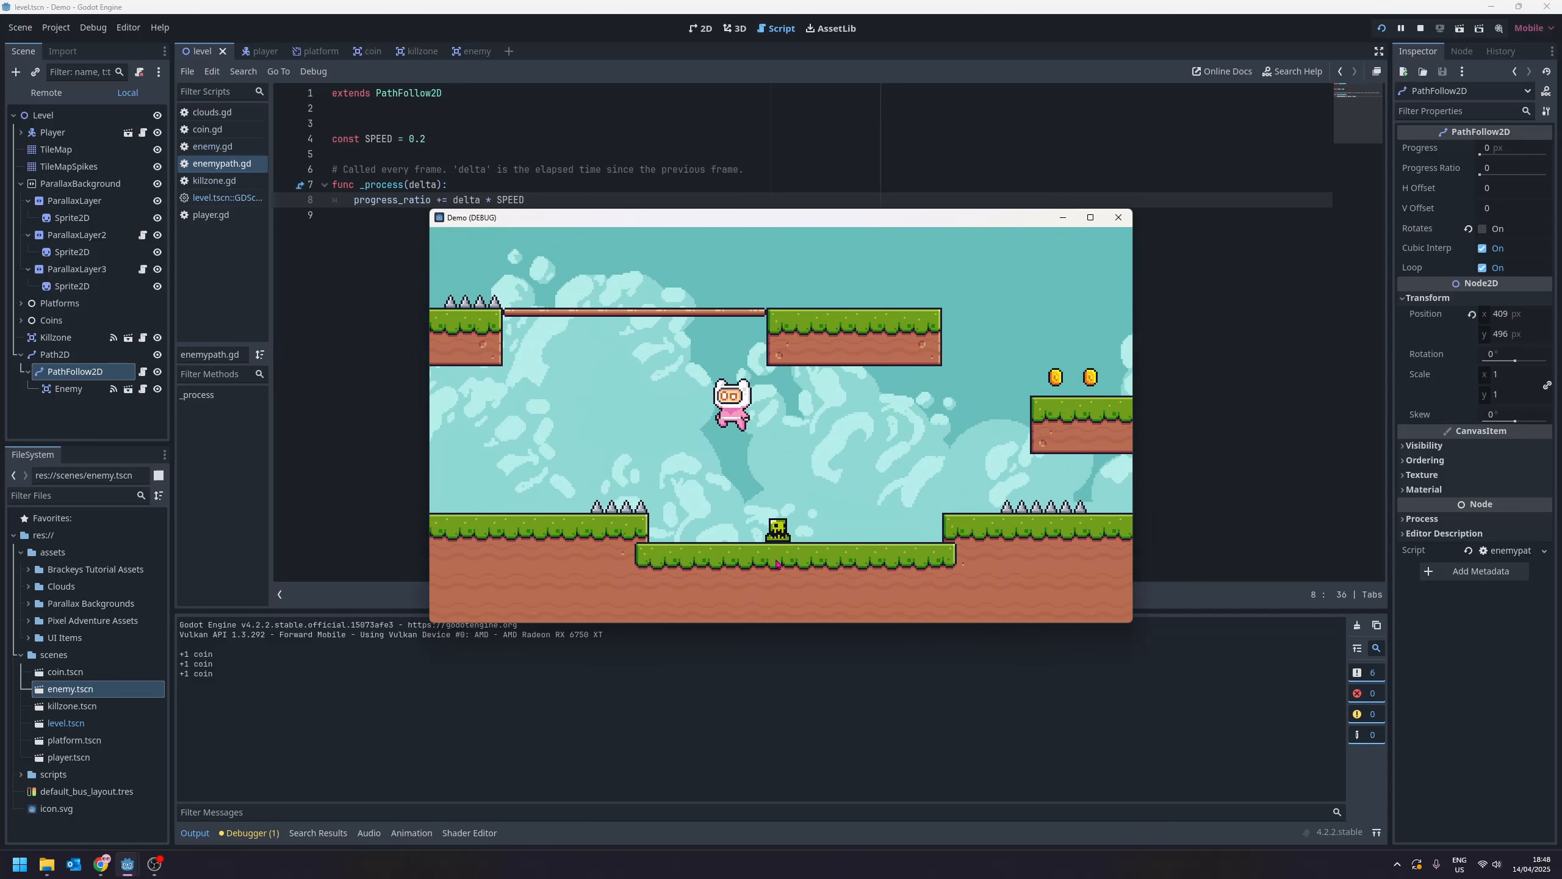
key("Right")
key("Right")
key("space")
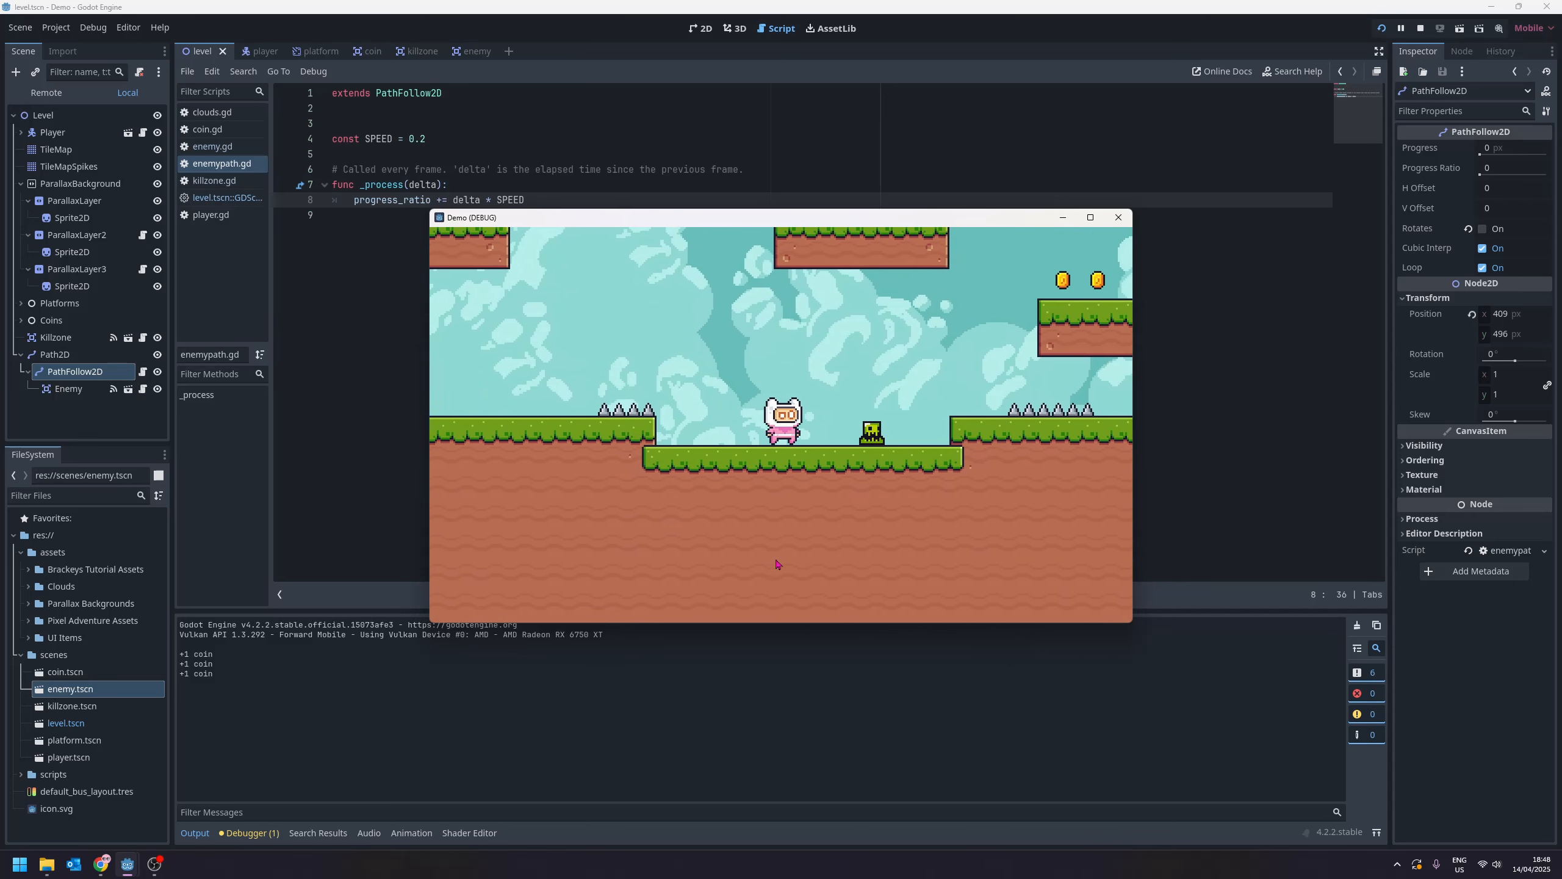
- Run the player into the moving slime to test the respawn on contact
key("Left")
key("Right")
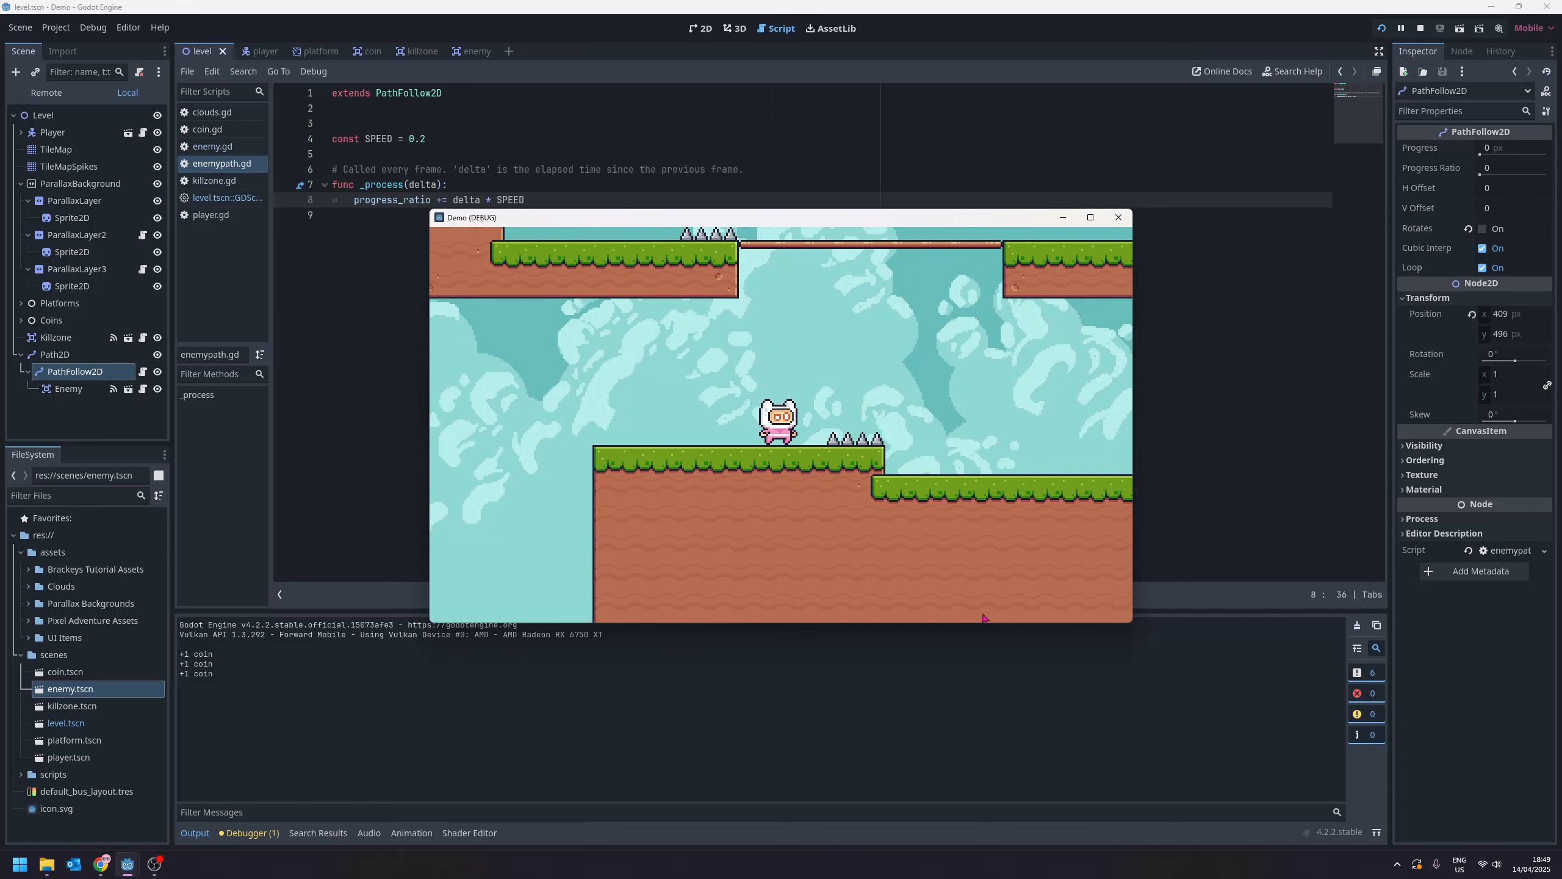
key("Left")
key("Right")
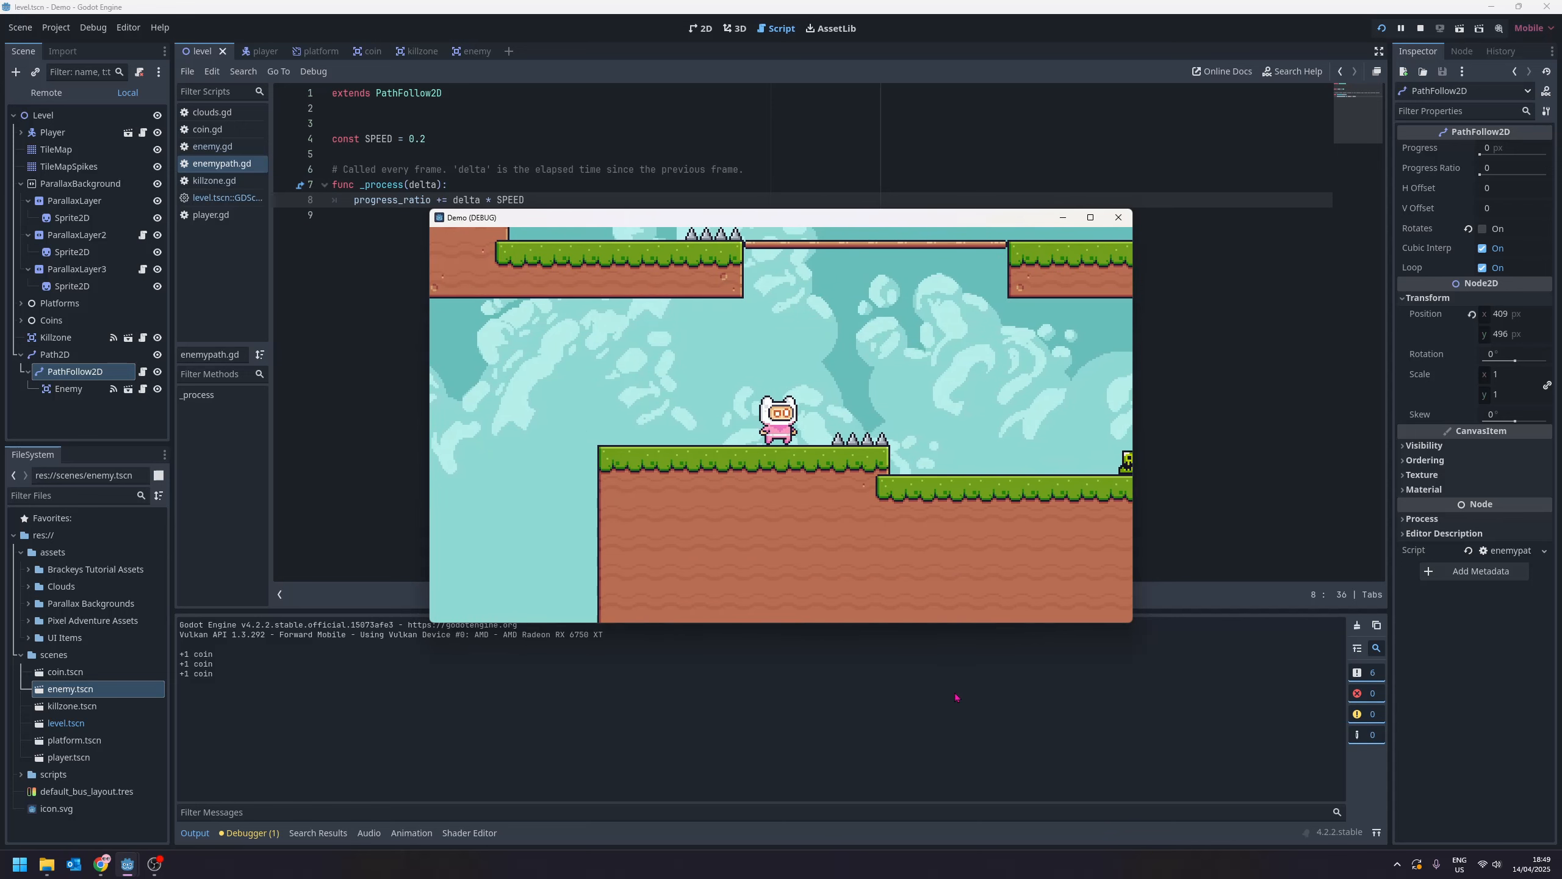